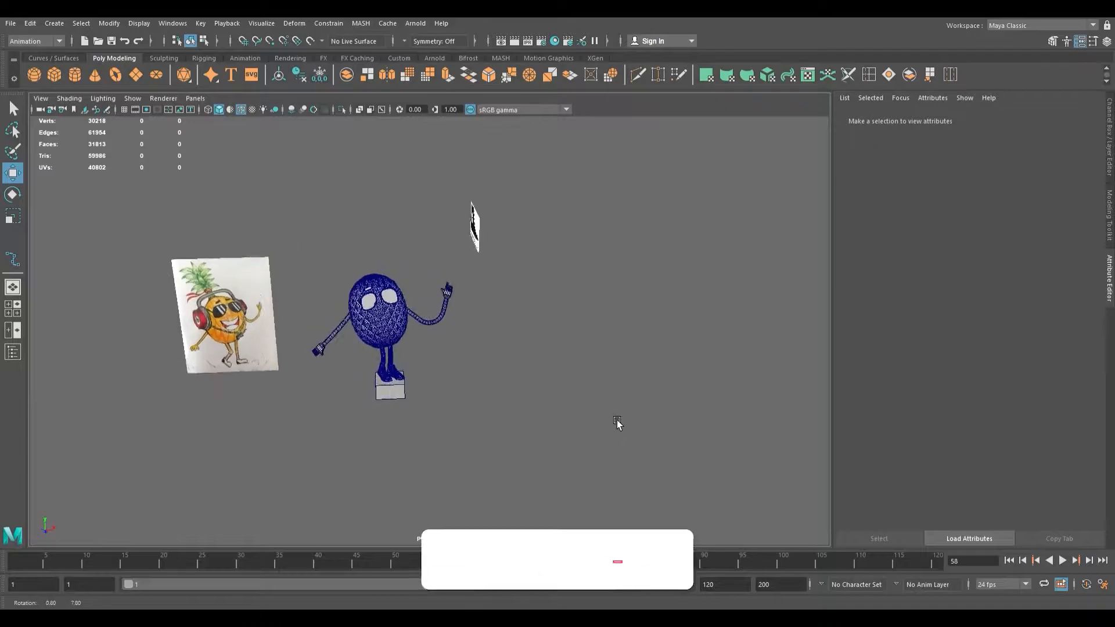
# Create a polygon torus in the top view and move it along X to the empty area beyond the character's hand.
pyautogui.press('space')
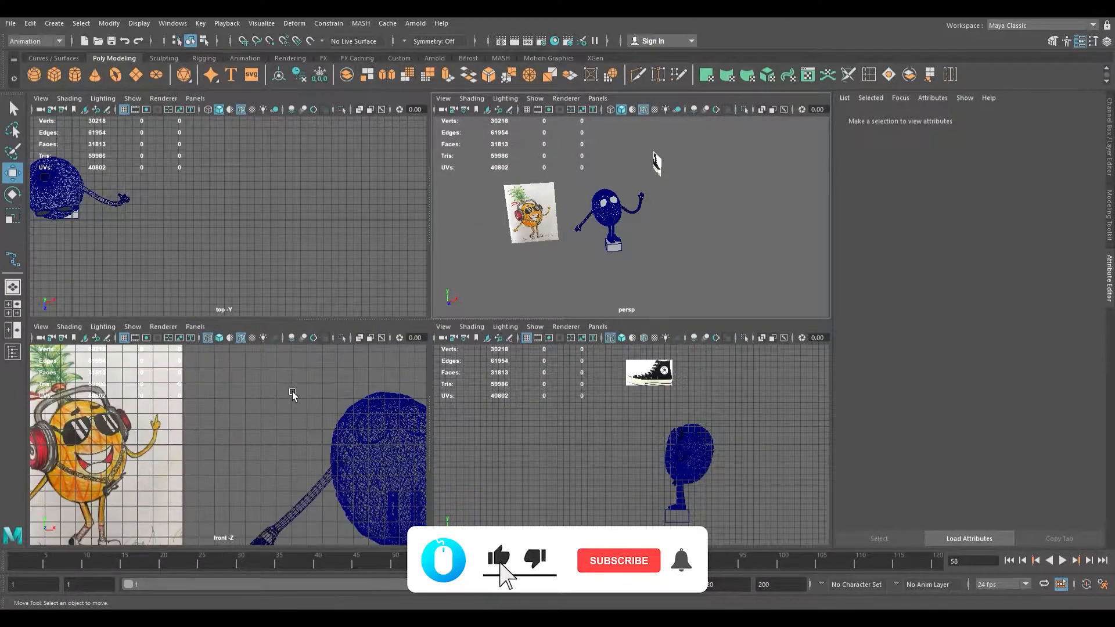
pyautogui.click(292, 249)
pyautogui.press('space')
pyautogui.scroll(3, 383, 288)
pyautogui.keyDown('alt'); pyautogui.moveTo(387, 289); pyautogui.dragTo(504, 289, button='middle'); pyautogui.keyUp('alt')
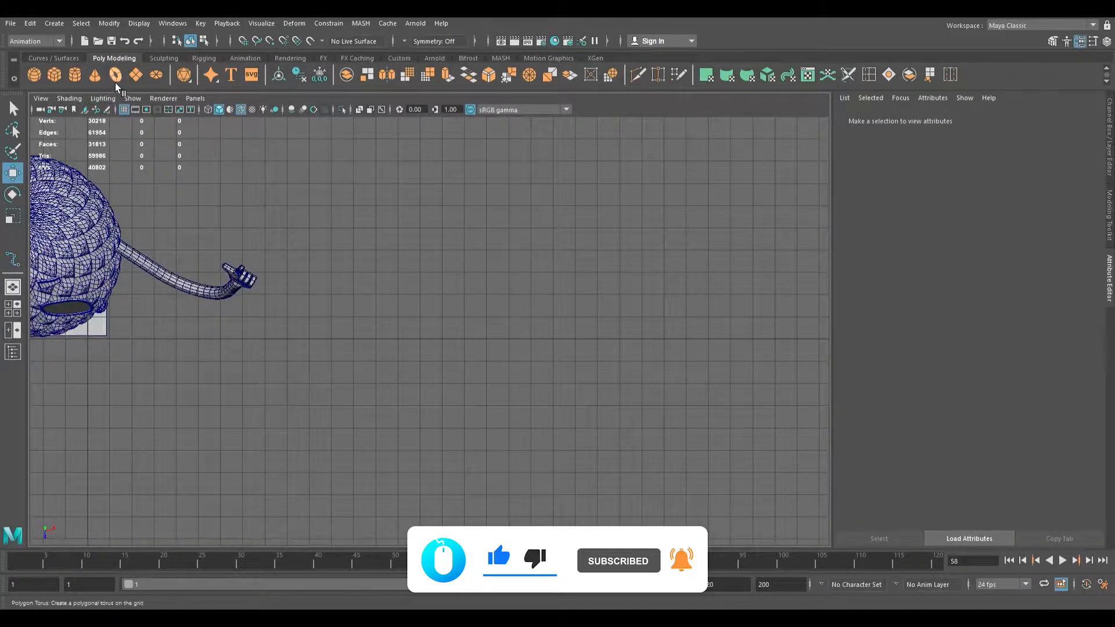
pyautogui.click(116, 76)
pyautogui.moveTo(163, 341); pyautogui.dragTo(445, 369)
pyautogui.scroll(5, 444, 368)
pyautogui.scroll(1, 445, 368)
pyautogui.keyDown('alt'); pyautogui.moveTo(444, 368); pyautogui.dragTo(564, 346, button='middle'); pyautogui.keyUp('alt')
pyautogui.scroll(4, 565, 346)
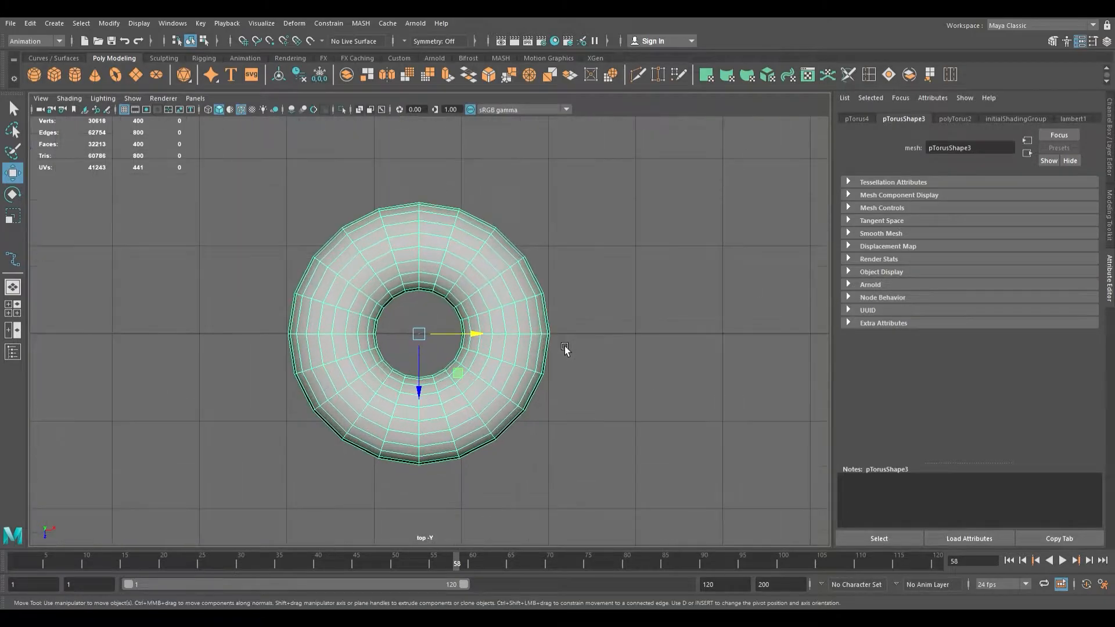
# Set the torus's subdivisions to 21 around the axis and 8 in height.
pyautogui.click(957, 119)
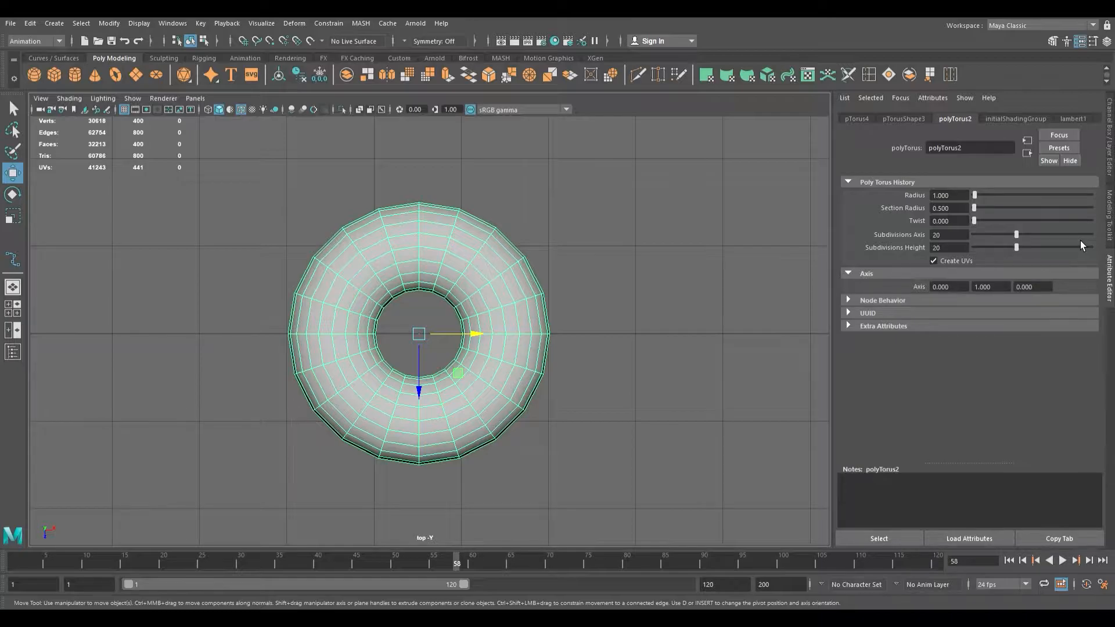
pyautogui.moveTo(1025, 238); pyautogui.dragTo(995, 262)
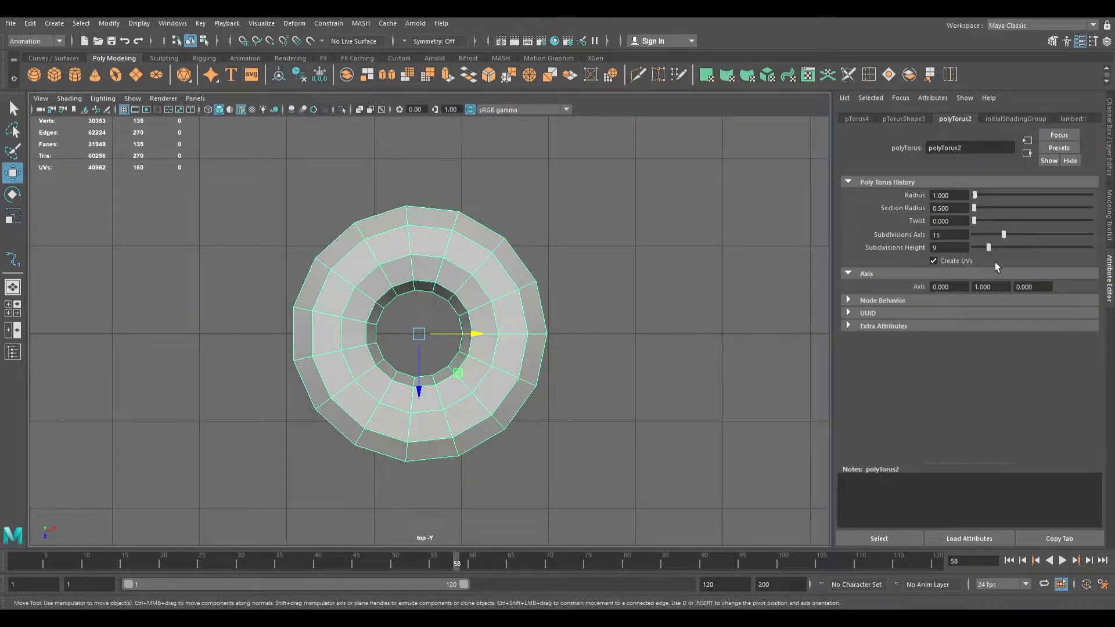
pyautogui.moveTo(995, 263); pyautogui.dragTo(1024, 246)
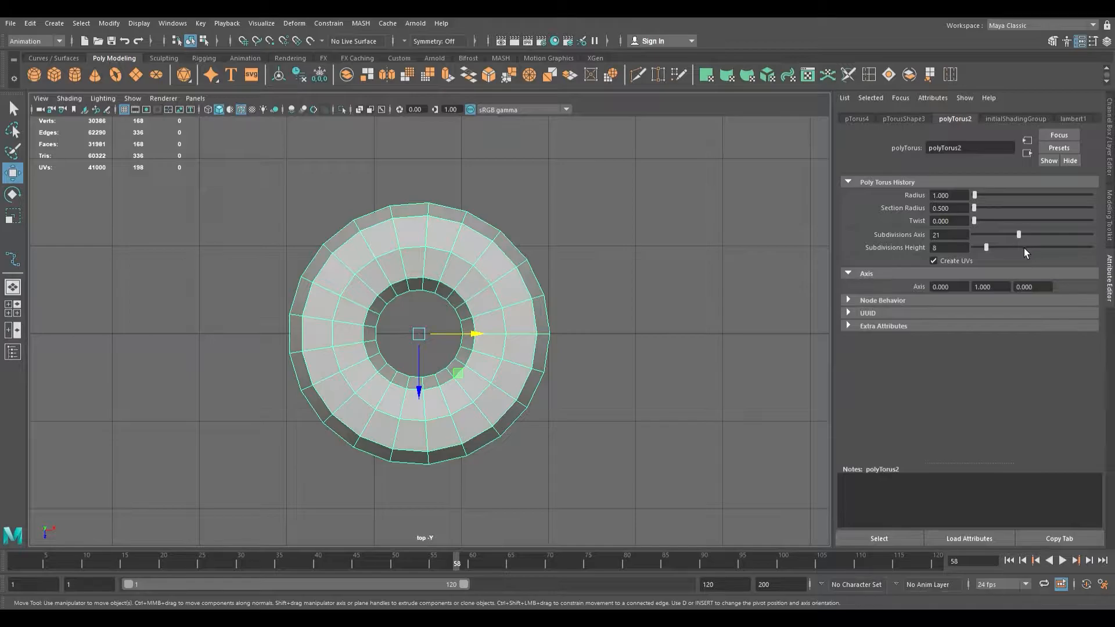
pyautogui.moveTo(978, 201); pyautogui.dragTo(982, 201)
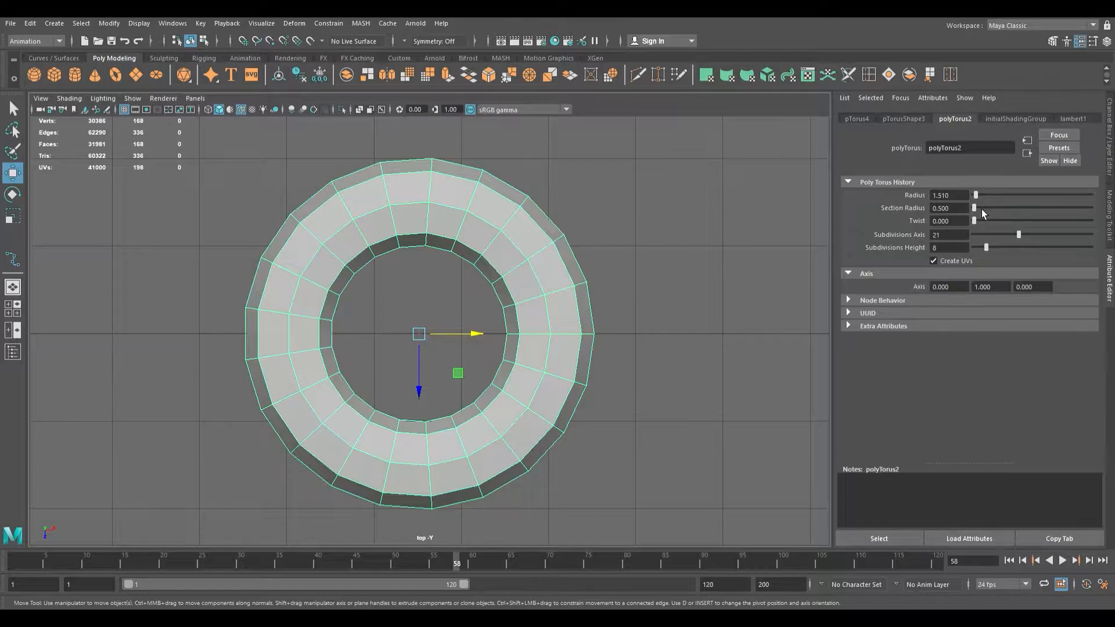
pyautogui.moveTo(980, 210); pyautogui.dragTo(980, 211)
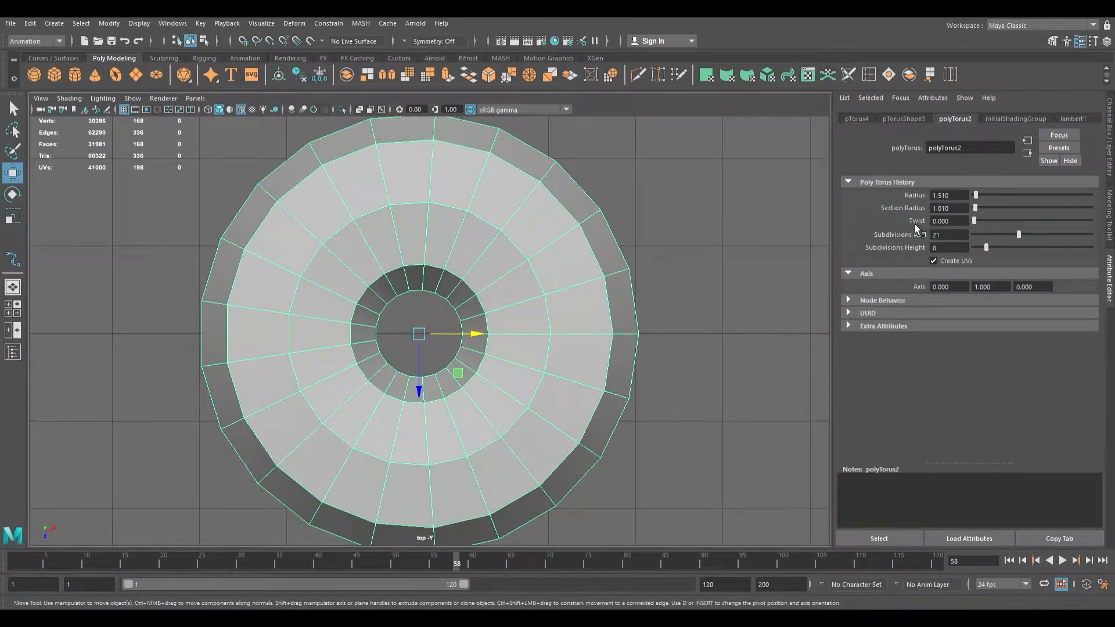
pyautogui.hotkey('ctrl', 'z')
pyautogui.hotkey('ctrl', 'z')
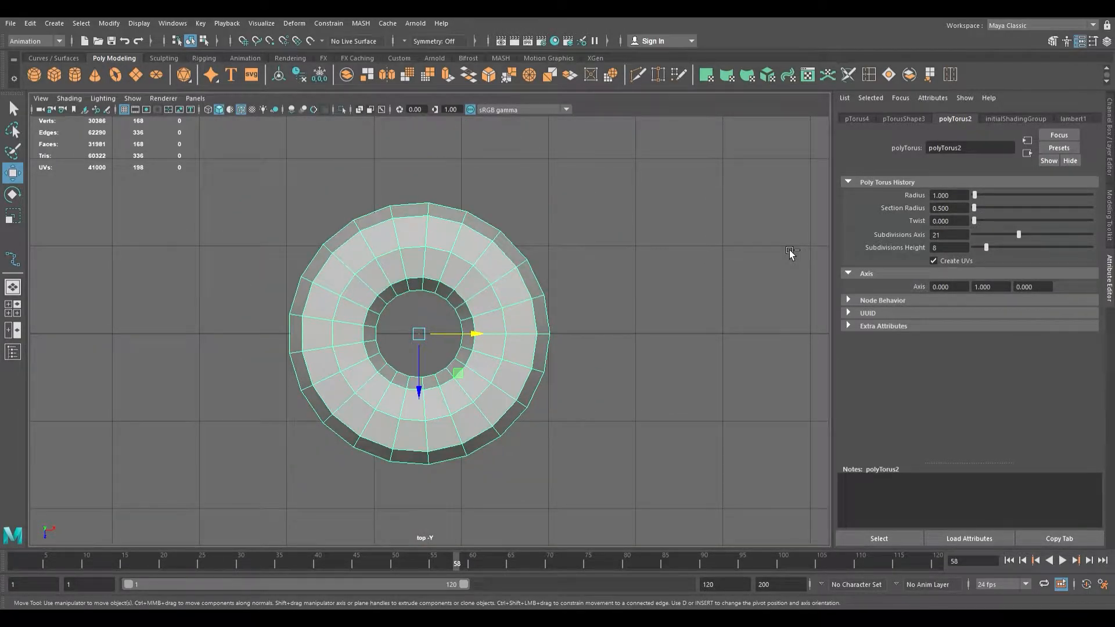
# Set the torus to 14 axis subdivisions, a section radius of 0.51 and a radius of 3.01.
pyautogui.hotkey('ctrl', 'z')
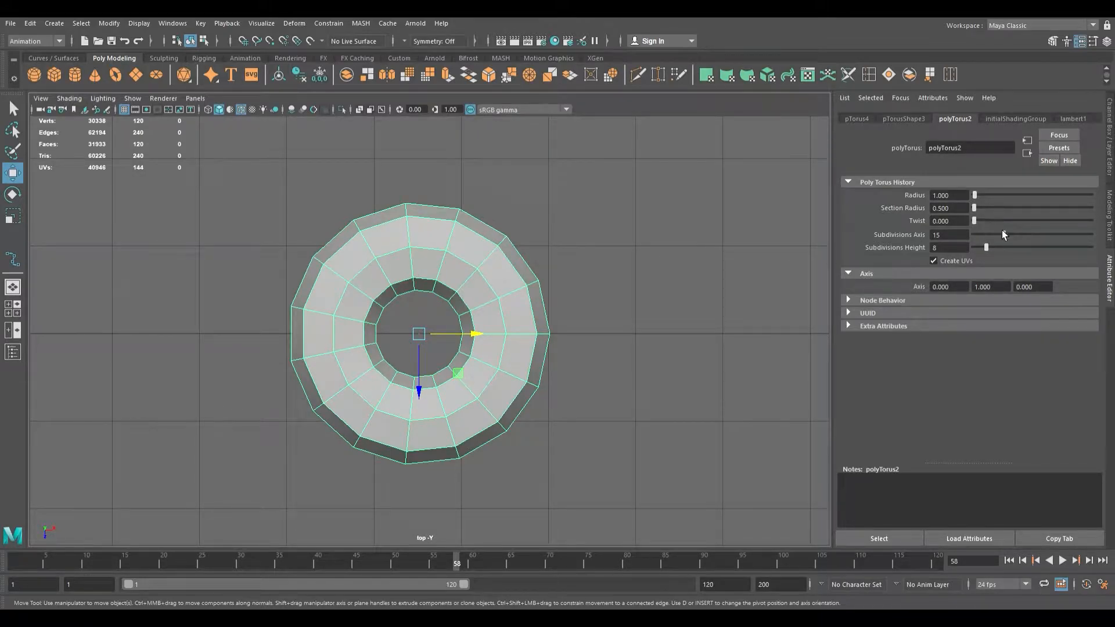
pyautogui.moveTo(1012, 240); pyautogui.dragTo(1008, 241)
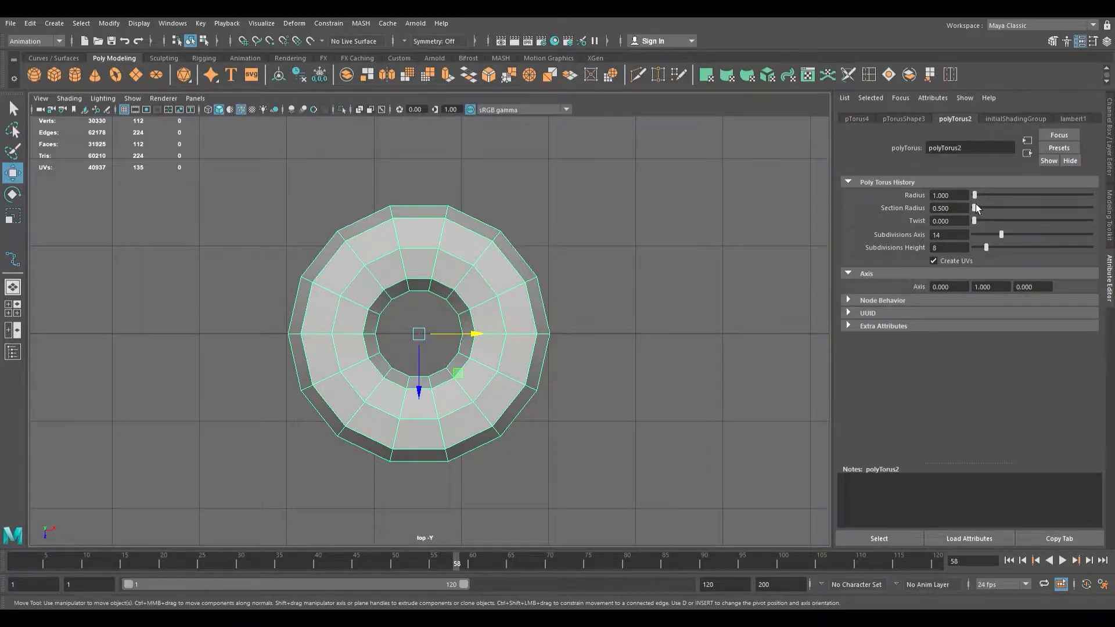
pyautogui.moveTo(980, 212); pyautogui.dragTo(979, 212)
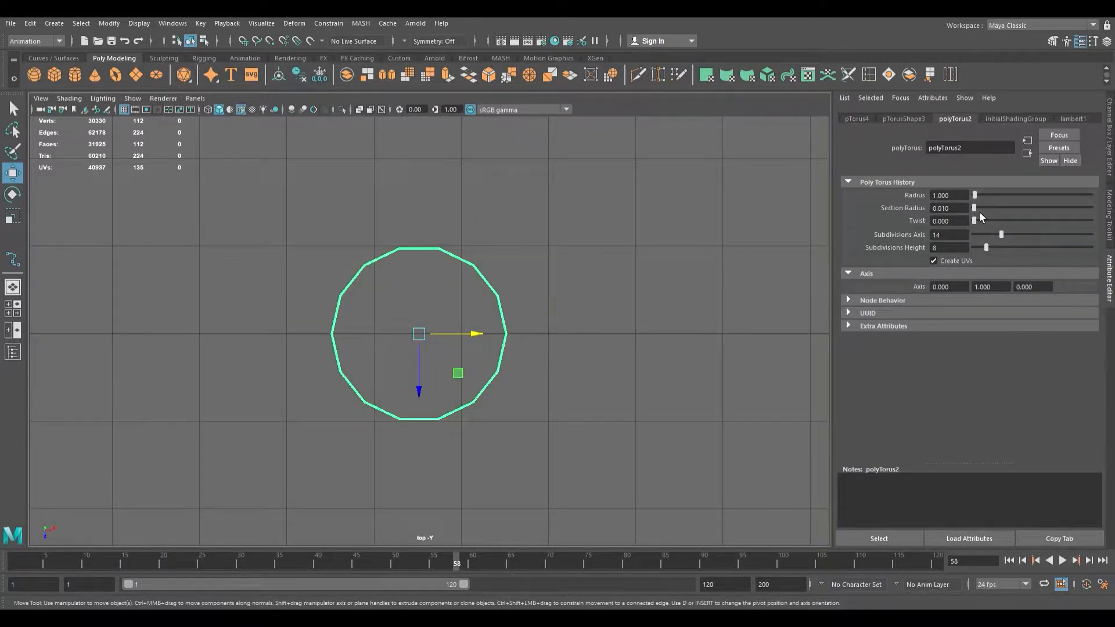
pyautogui.click(980, 212)
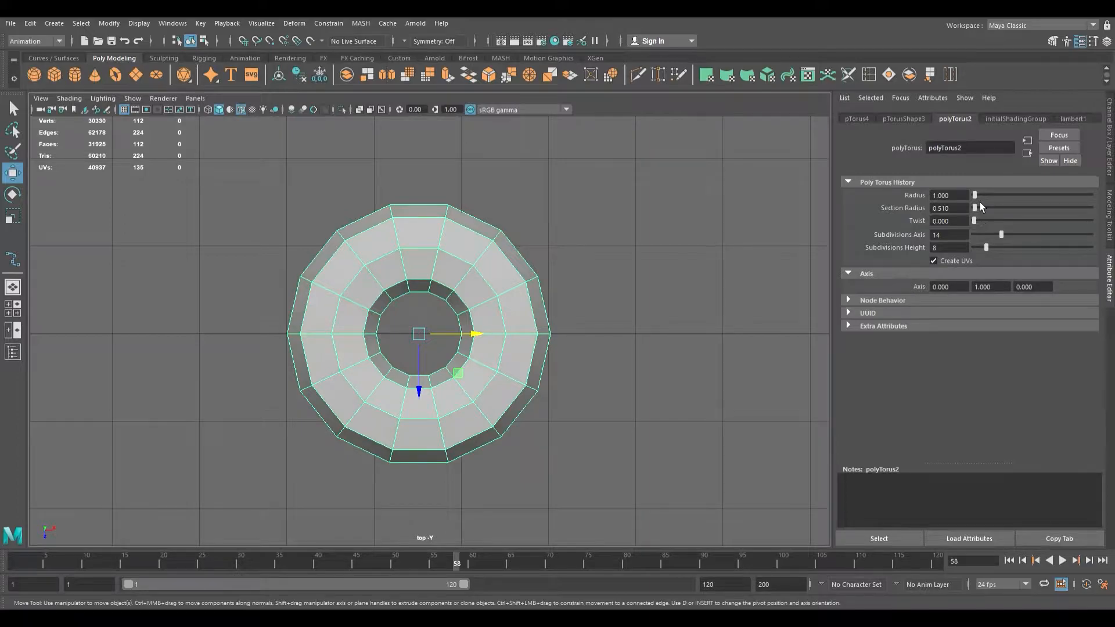
pyautogui.click(980, 202)
pyautogui.moveTo(976, 204); pyautogui.dragTo(984, 203)
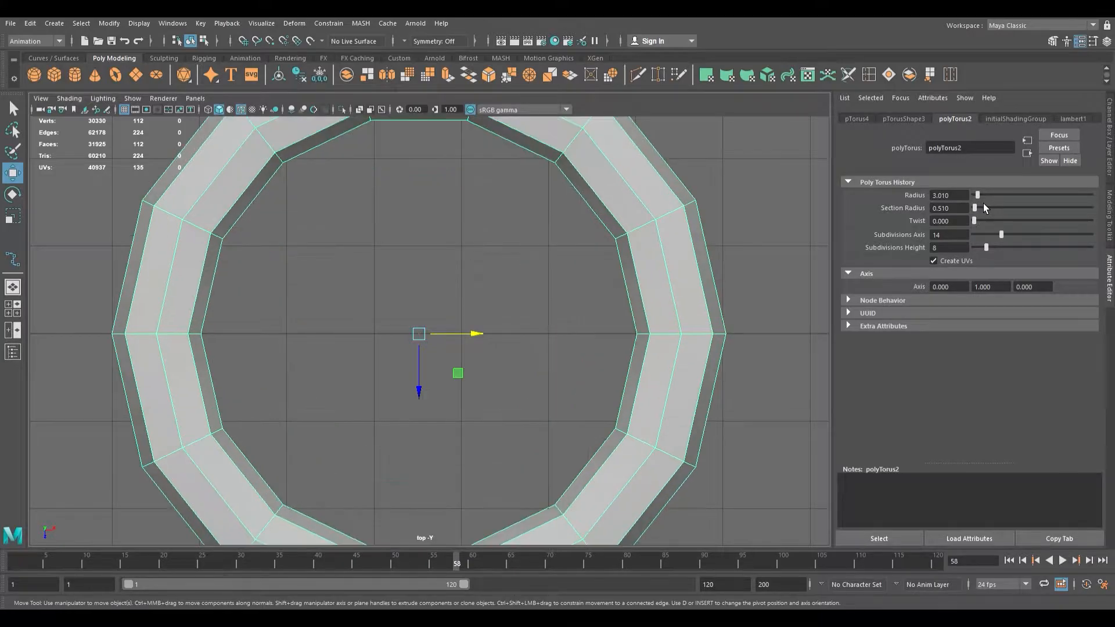
# Scale the torus down and stretch it along X into a small oval chain link, about 0.055 × 0.034 × 0.034.
pyautogui.scroll(-5, 454, 305)
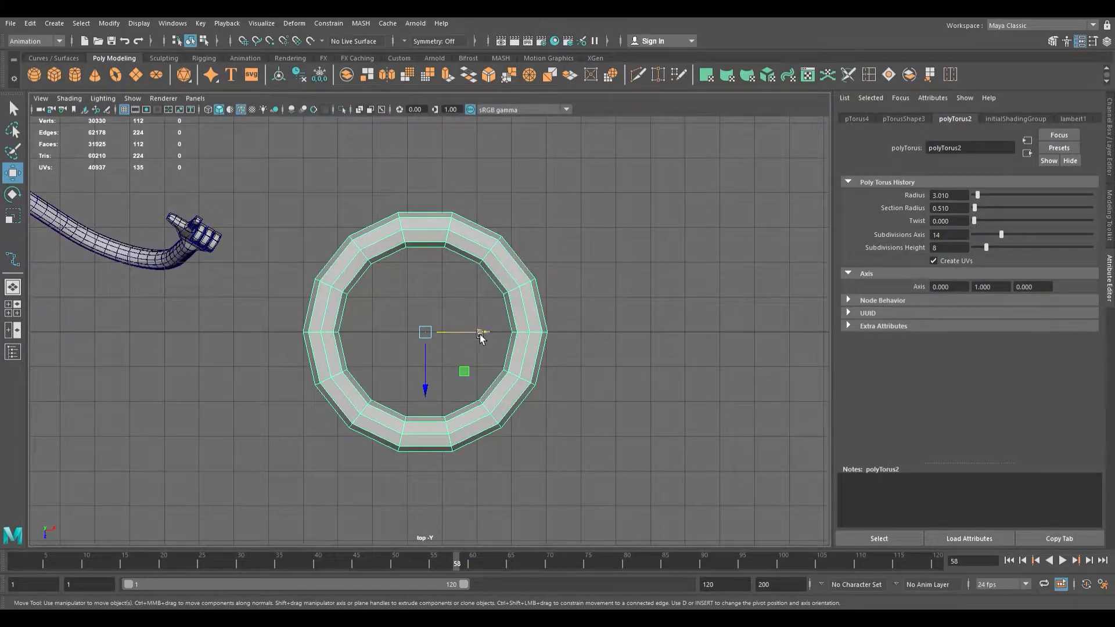
pyautogui.press('r')
pyautogui.moveTo(434, 332); pyautogui.dragTo(277, 363)
pyautogui.keyDown('alt'); pyautogui.moveTo(277, 363); pyautogui.dragTo(316, 316, button='middle'); pyautogui.keyUp('alt')
pyautogui.scroll(5, 485, 294)
pyautogui.keyDown('alt'); pyautogui.moveTo(428, 234); pyautogui.dragTo(441, 310, button='middle'); pyautogui.keyUp('alt')
pyautogui.keyDown('alt'); pyautogui.moveTo(440, 310); pyautogui.dragTo(595, 317, button='right'); pyautogui.keyUp('alt')
pyautogui.keyDown('alt'); pyautogui.moveTo(438, 271); pyautogui.dragTo(461, 337, button='middle'); pyautogui.keyUp('alt')
pyautogui.keyDown('alt'); pyautogui.moveTo(460, 337); pyautogui.dragTo(579, 337, button='right'); pyautogui.keyUp('alt')
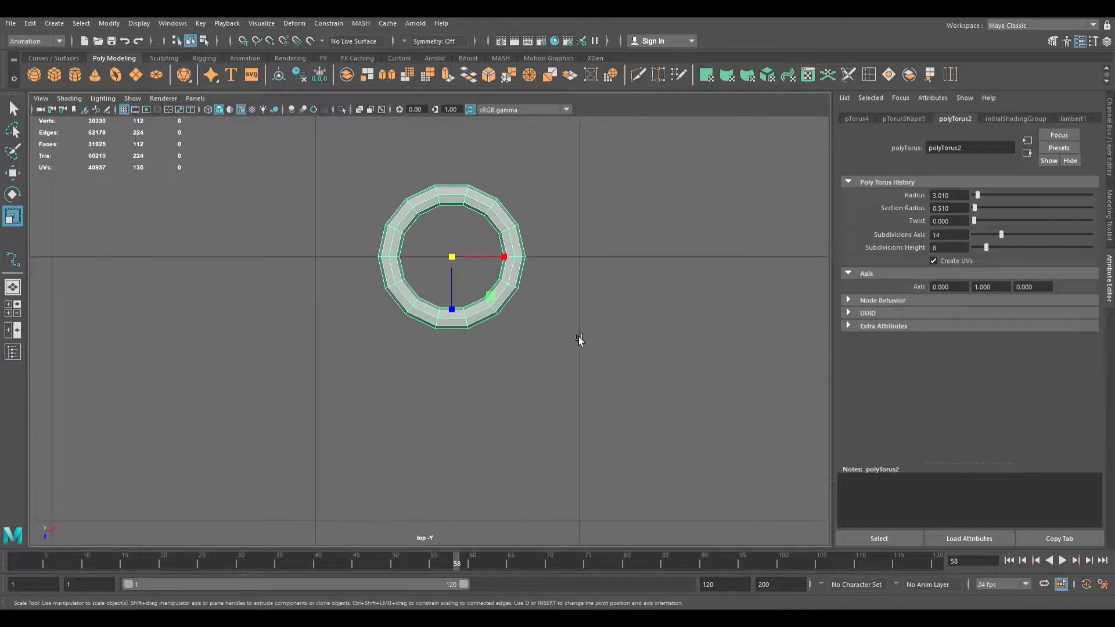
pyautogui.moveTo(465, 262); pyautogui.dragTo(406, 285)
pyautogui.moveTo(504, 256); pyautogui.dragTo(549, 264)
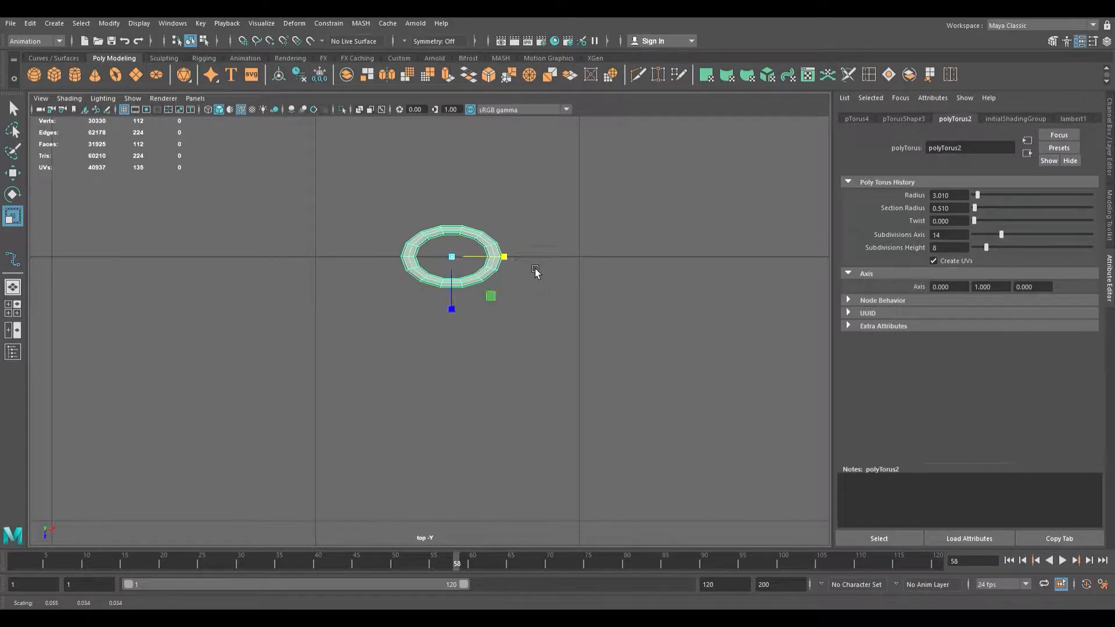
# Duplicate the oval link and move the copy along X to about 13.764 so its end overlaps the first link.
pyautogui.keyDown('alt'); pyautogui.moveTo(534, 269); pyautogui.dragTo(550, 225, button='right'); pyautogui.keyUp('alt')
pyautogui.keyDown('alt'); pyautogui.moveTo(550, 225); pyautogui.dragTo(530, 294, button='middle'); pyautogui.keyUp('alt')
pyautogui.press('w')
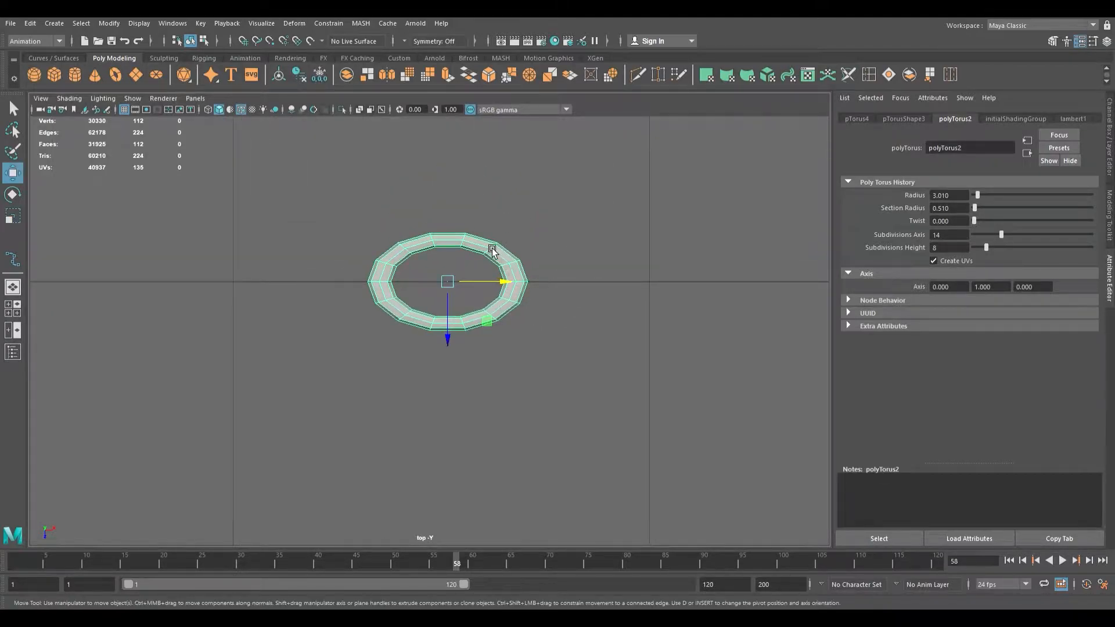
pyautogui.hotkey('ctrl', 'd')
pyautogui.moveTo(497, 285); pyautogui.dragTo(603, 291)
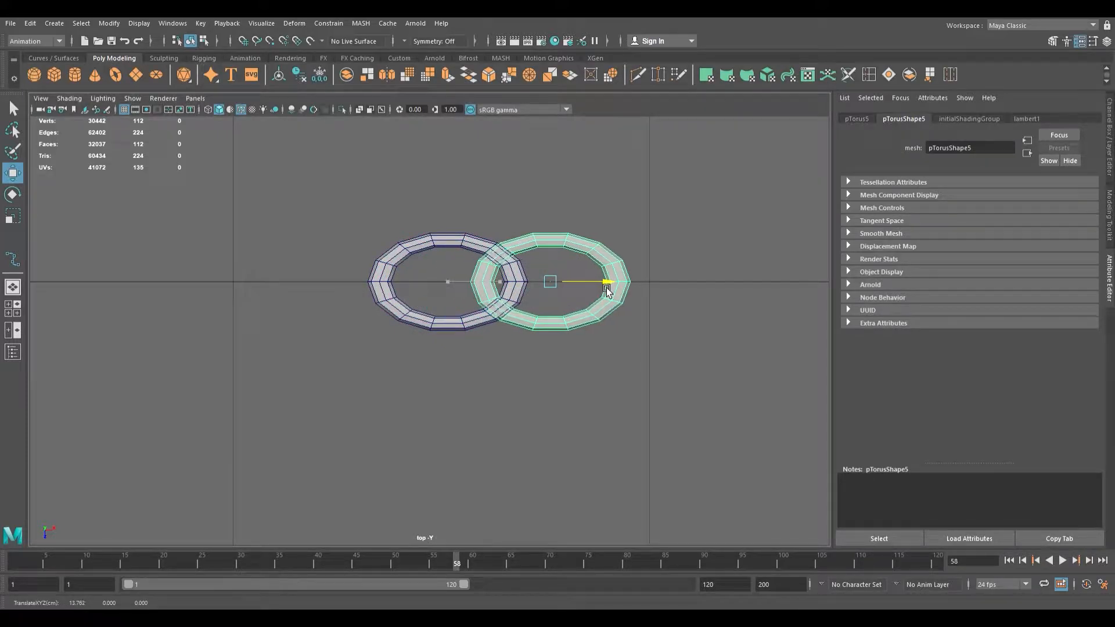
pyautogui.scroll(3, 602, 292)
pyautogui.moveTo(692, 257); pyautogui.dragTo(695, 257)
# Rotate the copied link to exactly 90 degrees about X so it stands perpendicular to the first.
pyautogui.press('e')
pyautogui.keyDown('shift'); pyautogui.moveTo(634, 231); pyautogui.dragTo(641, 302); pyautogui.keyUp('shift')
pyautogui.click(858, 119)
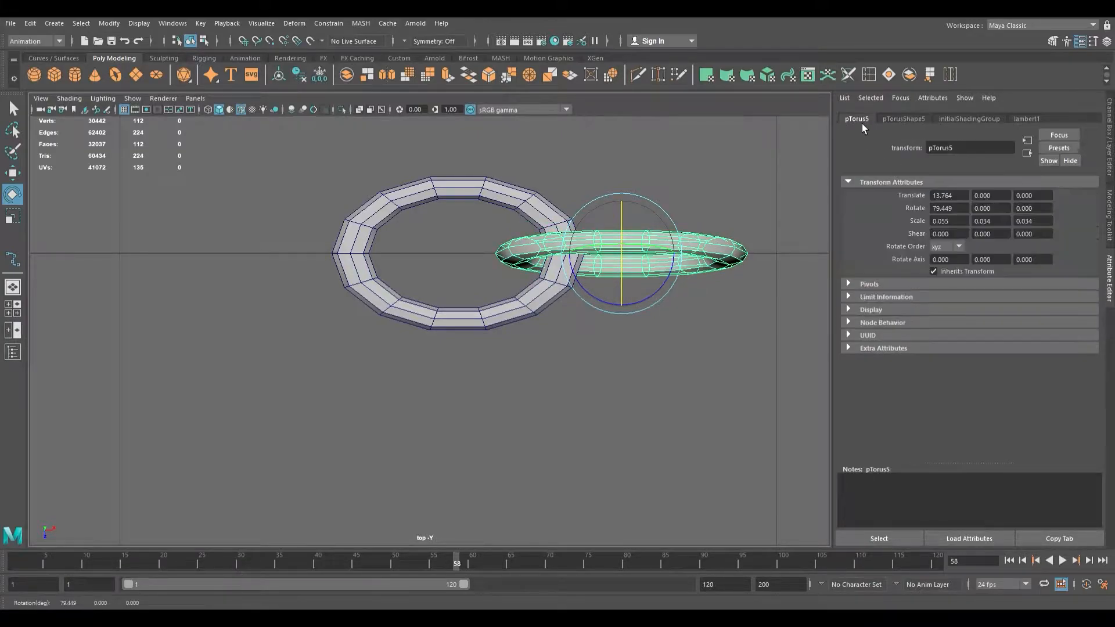
pyautogui.doubleClick(957, 209)
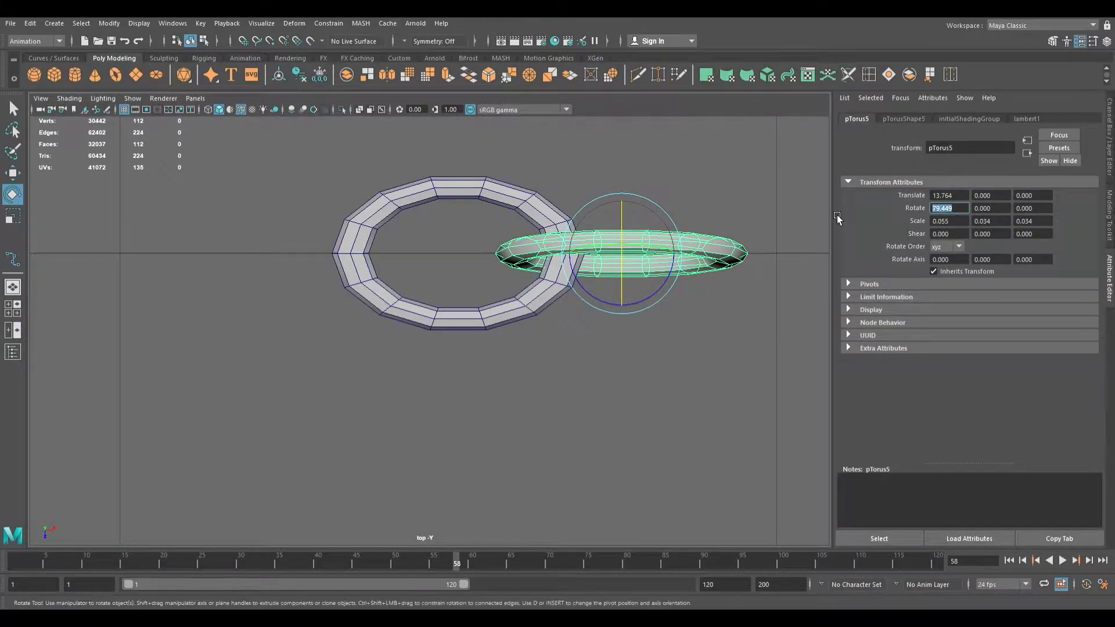
pyautogui.write('90')
pyautogui.press('Return')
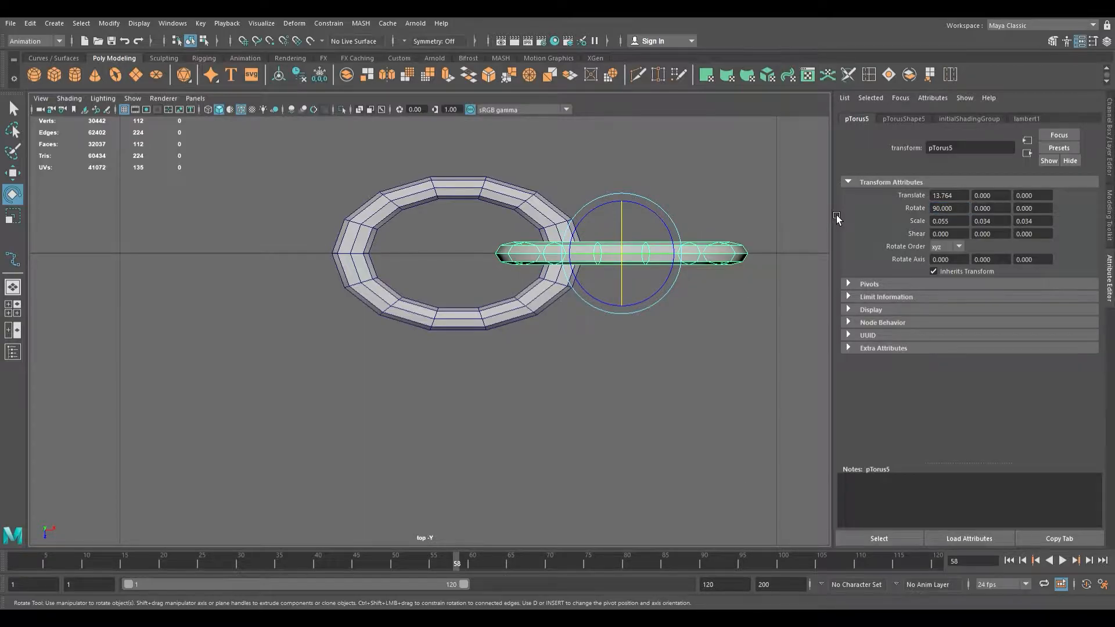
# Nudge the second link along X to about 13.776 in the perspective view so it hooks through the first.
pyautogui.press('space')
pyautogui.press('space')
pyautogui.scroll(10, 653, 242)
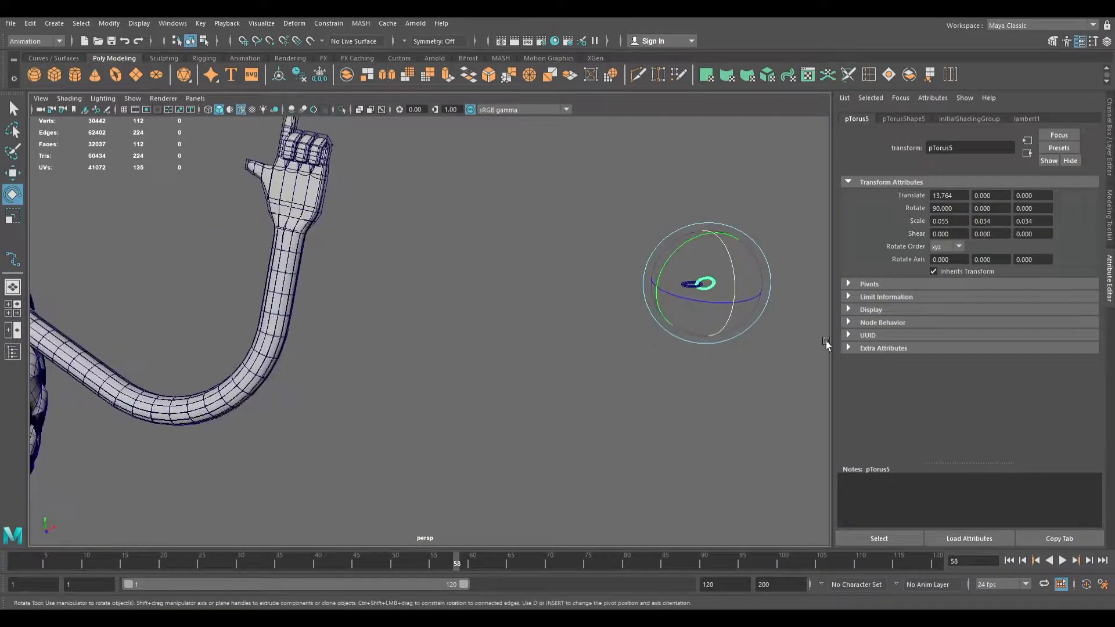
pyautogui.keyDown('alt'); pyautogui.moveTo(693, 298); pyautogui.dragTo(463, 345, button='middle'); pyautogui.keyUp('alt')
pyautogui.keyDown('alt'); pyautogui.moveTo(496, 347); pyautogui.dragTo(737, 369, button='right'); pyautogui.keyUp('alt')
pyautogui.keyDown('alt'); pyautogui.moveTo(237, 346); pyautogui.dragTo(380, 314, button='middle'); pyautogui.keyUp('alt')
pyautogui.keyDown('alt'); pyautogui.moveTo(382, 315); pyautogui.dragTo(461, 342, button='right'); pyautogui.keyUp('alt')
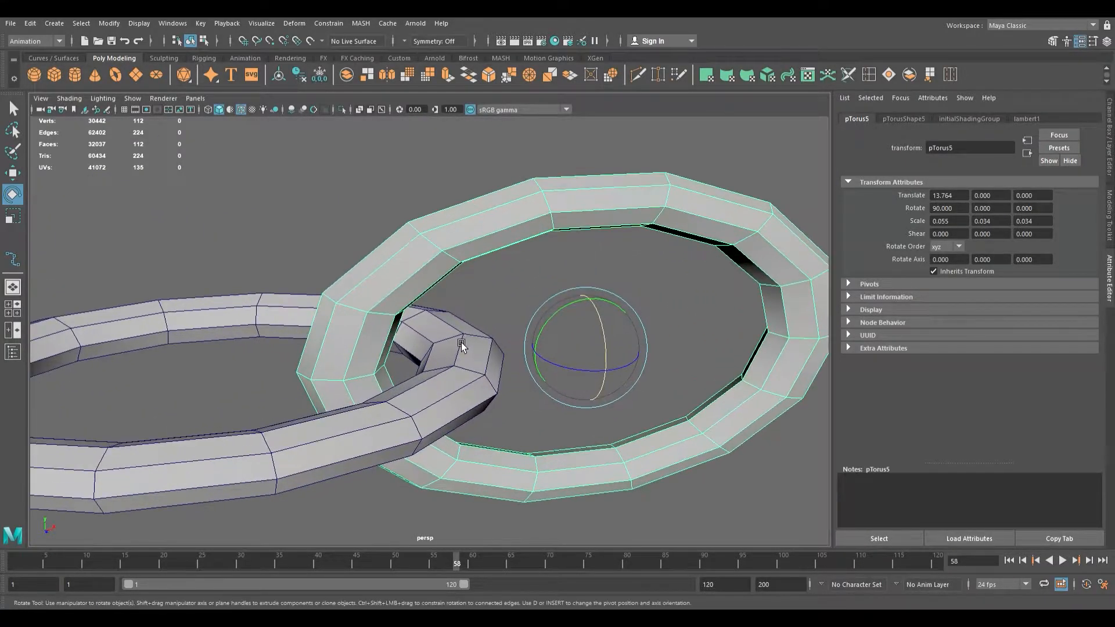
pyautogui.press('w')
pyautogui.moveTo(643, 347); pyautogui.dragTo(662, 350)
pyautogui.keyDown('alt'); pyautogui.moveTo(541, 369); pyautogui.dragTo(560, 382, button='right'); pyautogui.keyUp('alt')
pyautogui.keyDown('alt'); pyautogui.moveTo(560, 382); pyautogui.dragTo(548, 361, button='middle'); pyautogui.keyUp('alt')
pyautogui.keyDown('alt'); pyautogui.moveTo(548, 362); pyautogui.dragTo(501, 353, button='right'); pyautogui.keyUp('alt')
pyautogui.keyDown('alt'); pyautogui.moveTo(501, 353); pyautogui.dragTo(482, 339, button='middle'); pyautogui.keyUp('alt')
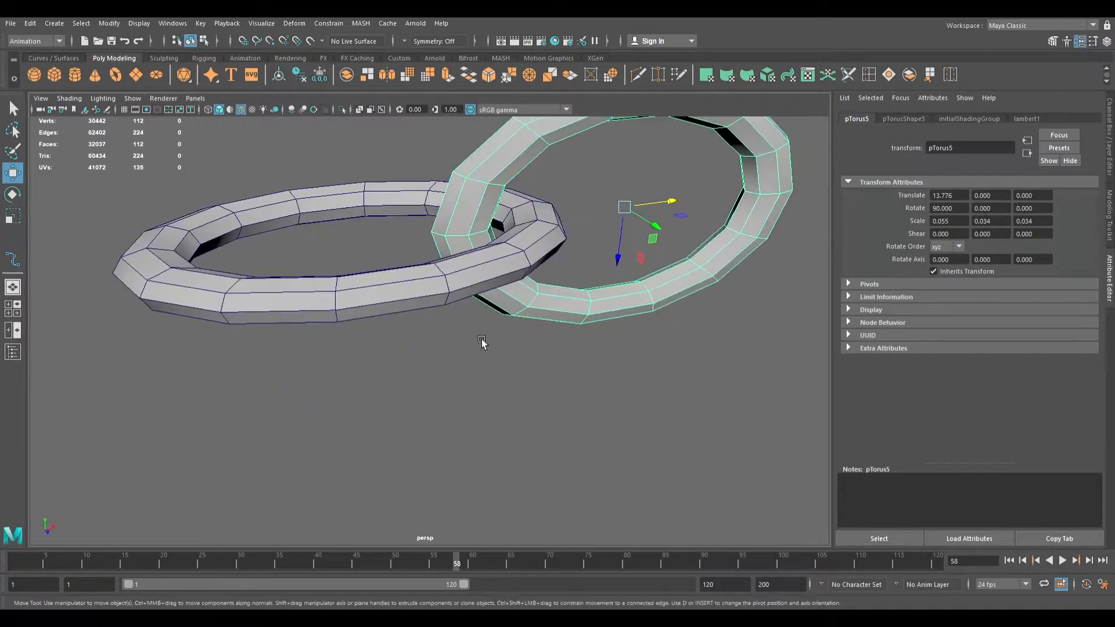
# Examine from several angles how the two links interlock.
pyautogui.keyDown('alt'); pyautogui.moveTo(481, 339); pyautogui.dragTo(503, 347, button='right'); pyautogui.keyUp('alt')
pyautogui.scroll(-3, 504, 348)
pyautogui.keyDown('alt'); pyautogui.moveTo(524, 377); pyautogui.dragTo(407, 352); pyautogui.keyUp('alt')
pyautogui.keyDown('alt'); pyautogui.moveTo(407, 353); pyautogui.dragTo(729, 361, button='right'); pyautogui.keyUp('alt')
pyautogui.keyDown('alt'); pyautogui.moveTo(372, 325); pyautogui.dragTo(404, 328, button='middle'); pyautogui.keyUp('alt')
pyautogui.keyDown('alt'); pyautogui.moveTo(386, 331); pyautogui.dragTo(391, 332, button='right'); pyautogui.keyUp('alt')
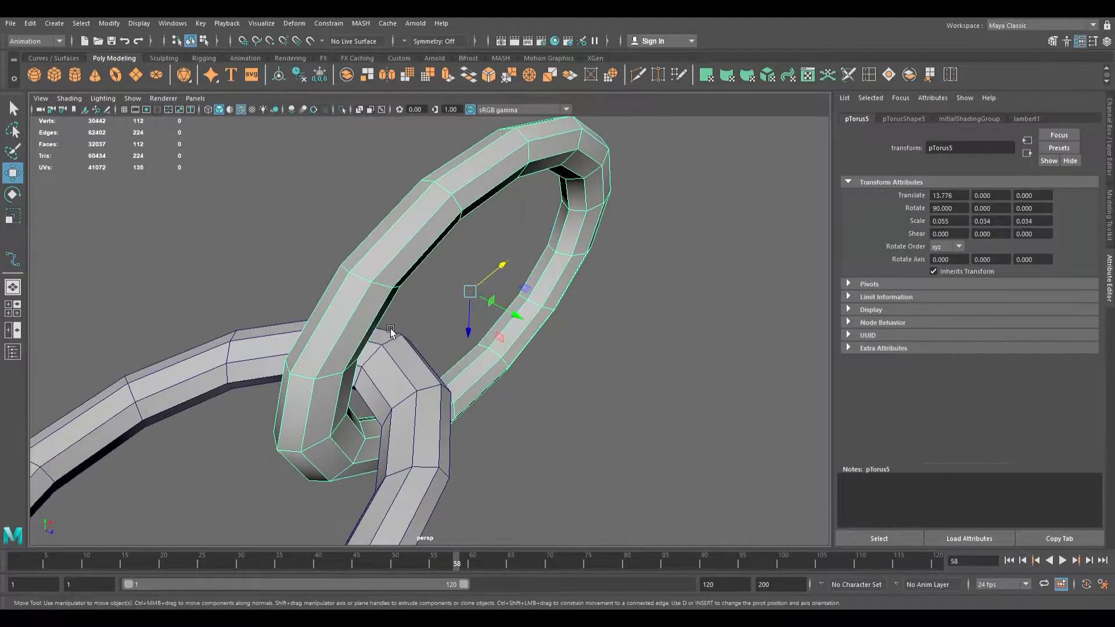
pyautogui.moveTo(509, 282); pyautogui.dragTo(370, 294)
pyautogui.scroll(-10, 488, 291)
pyautogui.keyDown('alt'); pyautogui.moveTo(363, 296); pyautogui.dragTo(475, 314, button='middle'); pyautogui.keyUp('alt')
pyautogui.scroll(8, 475, 312)
pyautogui.keyDown('alt'); pyautogui.moveTo(353, 244); pyautogui.dragTo(442, 318, button='middle'); pyautogui.keyUp('alt')
pyautogui.keyDown('alt'); pyautogui.moveTo(443, 318); pyautogui.dragTo(513, 342, button='right'); pyautogui.keyUp('alt')
pyautogui.keyDown('alt'); pyautogui.moveTo(513, 341); pyautogui.dragTo(492, 342, button='middle'); pyautogui.keyUp('alt')
# Select both links and combine them into one mesh.
pyautogui.press('q')
pyautogui.keyDown('shift'); pyautogui.click(377, 300); pyautogui.keyUp('shift')
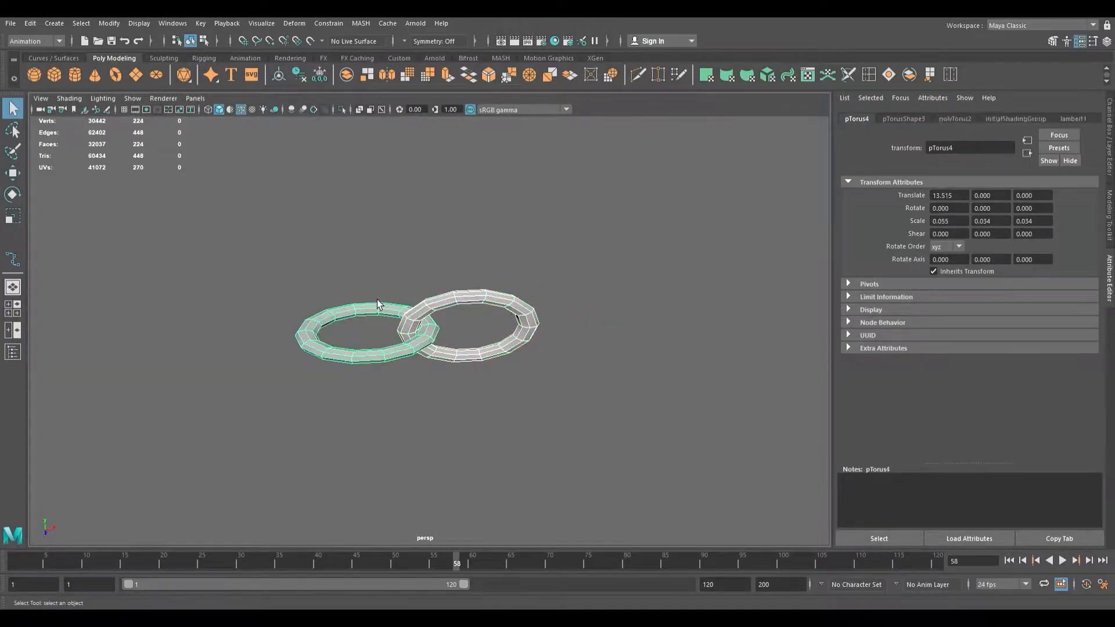
pyautogui.click(350, 79)
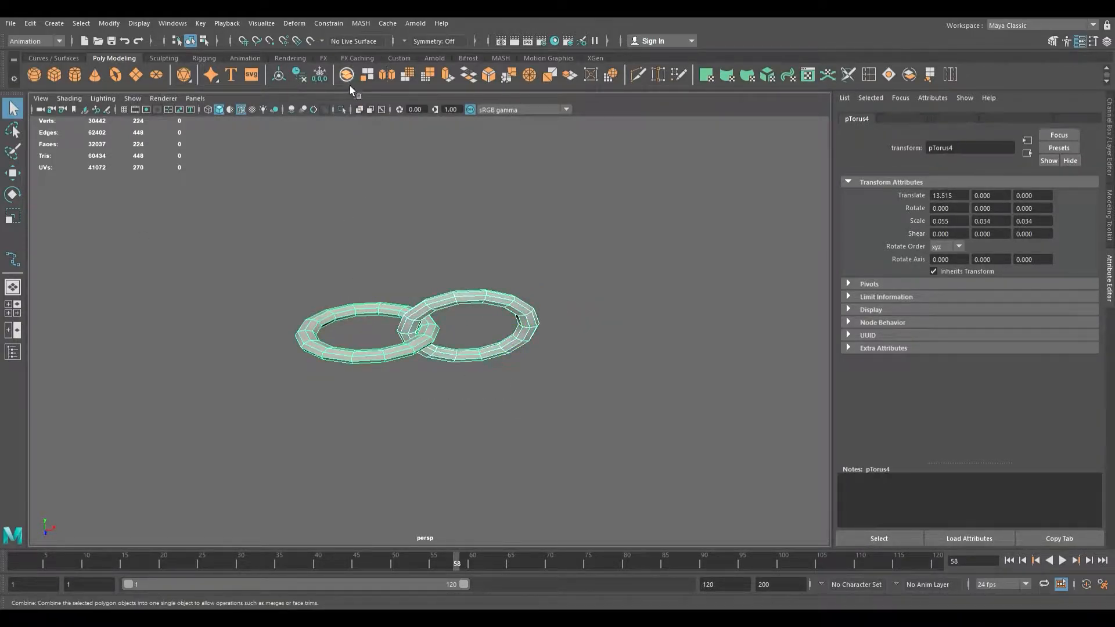
pyautogui.scroll(-5, 447, 234)
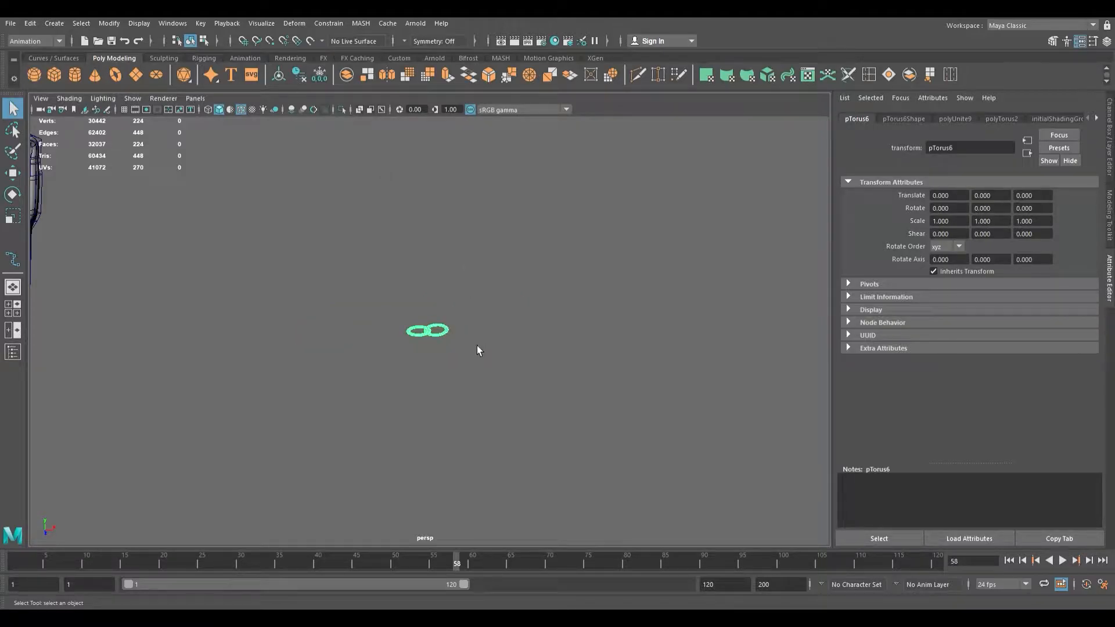
pyautogui.scroll(5, 476, 346)
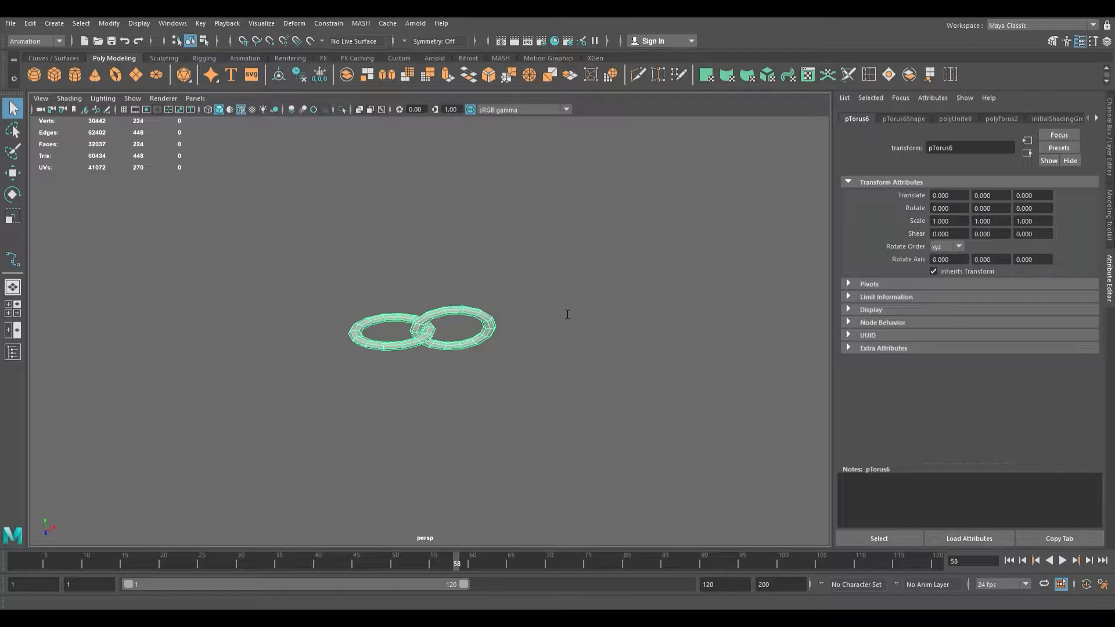
# Distribute the combined link pair linearly with a MASH network named chain, using 41 points.
pyautogui.scroll(-6, 486, 322)
pyautogui.scroll(1, 486, 321)
pyautogui.keyDown('alt'); pyautogui.moveTo(662, 315); pyautogui.dragTo(418, 301, button='middle'); pyautogui.keyUp('alt')
pyautogui.scroll(-8, 418, 302)
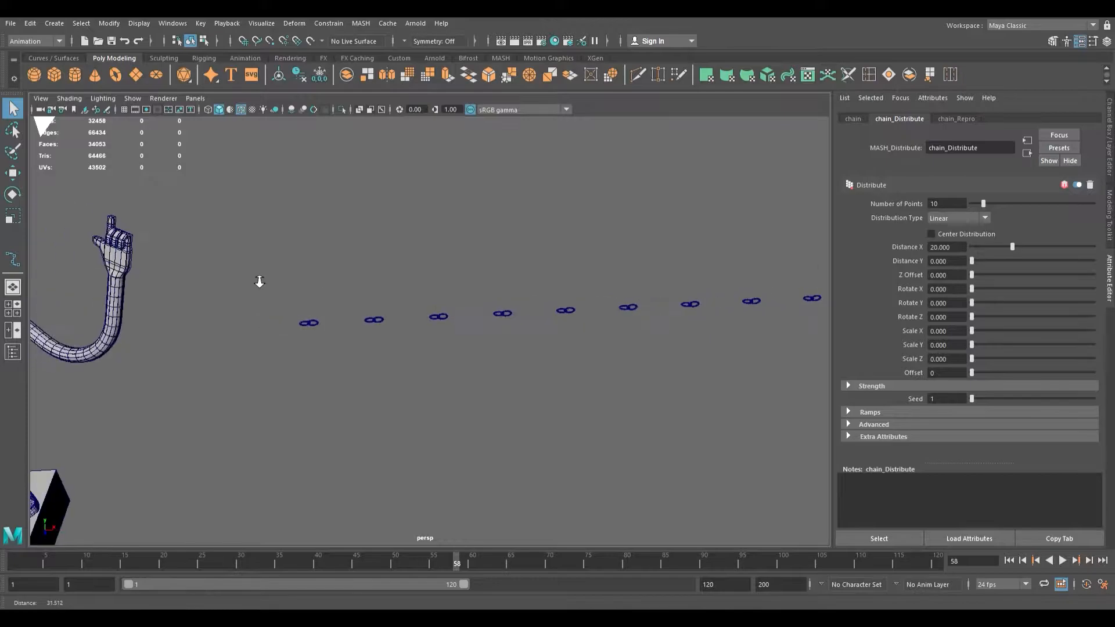
pyautogui.keyDown('alt'); pyautogui.moveTo(547, 324); pyautogui.dragTo(494, 340, button='middle'); pyautogui.keyUp('alt')
pyautogui.keyDown('alt'); pyautogui.moveTo(493, 340); pyautogui.dragTo(664, 347, button='right'); pyautogui.keyUp('alt')
pyautogui.keyDown('alt'); pyautogui.moveTo(664, 348); pyautogui.dragTo(602, 311, button='middle'); pyautogui.keyUp('alt')
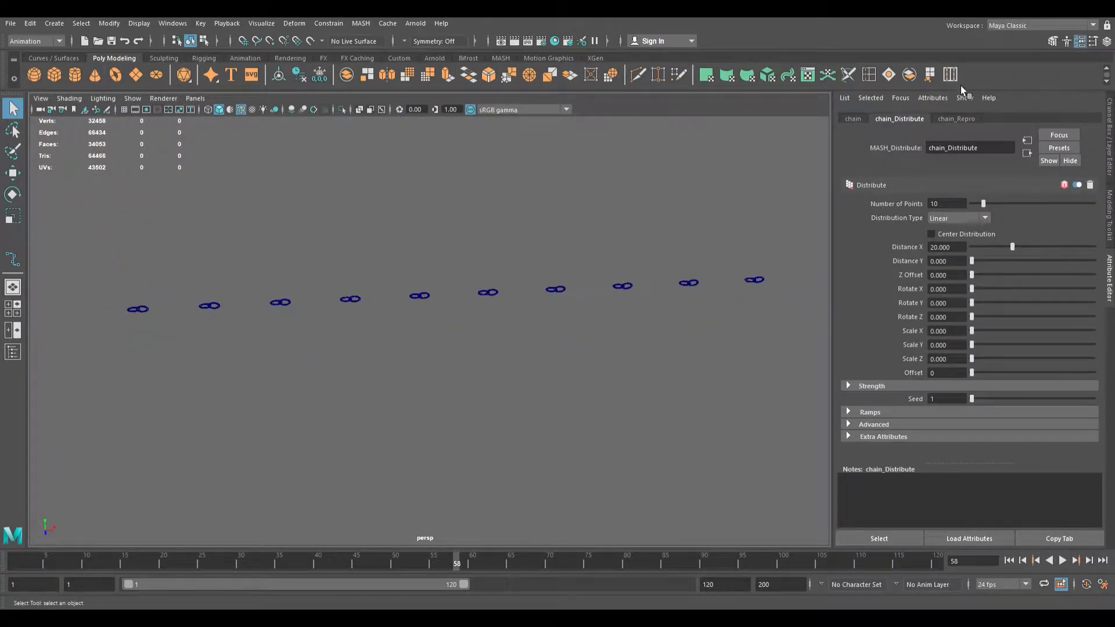
pyautogui.moveTo(991, 208); pyautogui.dragTo(1026, 216)
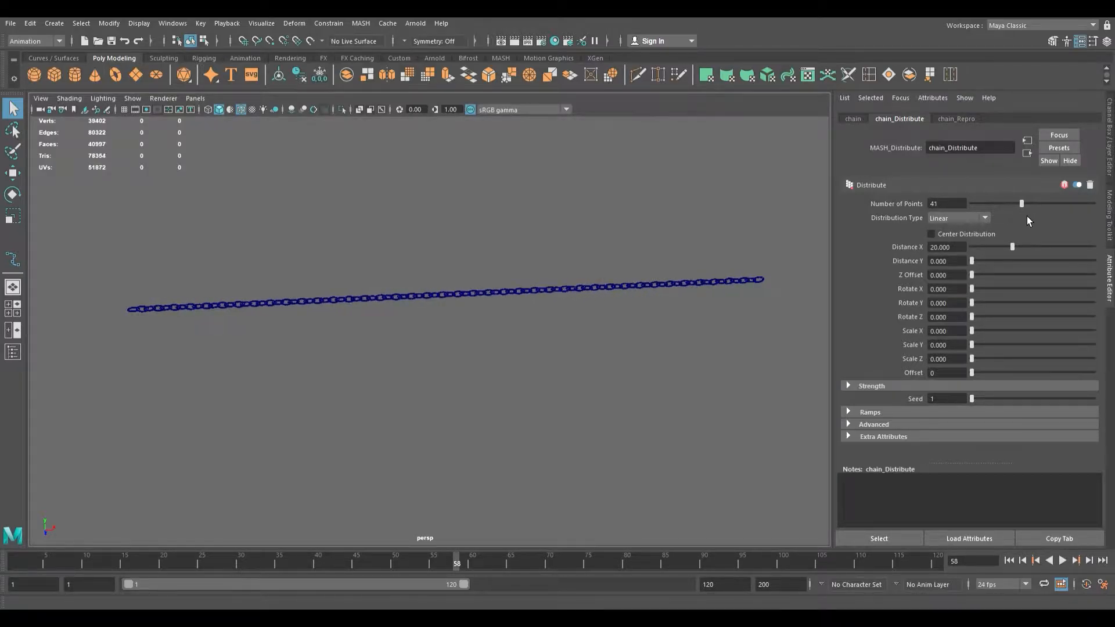
# Check the link spacing up close and reduce the chain's number of points to 38.
pyautogui.keyDown('alt'); pyautogui.moveTo(475, 268); pyautogui.dragTo(842, 299, button='right'); pyautogui.keyUp('alt')
pyautogui.keyDown('alt'); pyautogui.moveTo(572, 188); pyautogui.dragTo(569, 219, button='middle'); pyautogui.keyUp('alt')
pyautogui.keyDown('alt'); pyautogui.moveTo(569, 219); pyautogui.dragTo(567, 229, button='right'); pyautogui.keyUp('alt')
pyautogui.keyDown('alt'); pyautogui.moveTo(569, 160); pyautogui.dragTo(573, 282, button='middle'); pyautogui.keyUp('alt')
pyautogui.keyDown('alt'); pyautogui.moveTo(572, 282); pyautogui.dragTo(661, 298, button='right'); pyautogui.keyUp('alt')
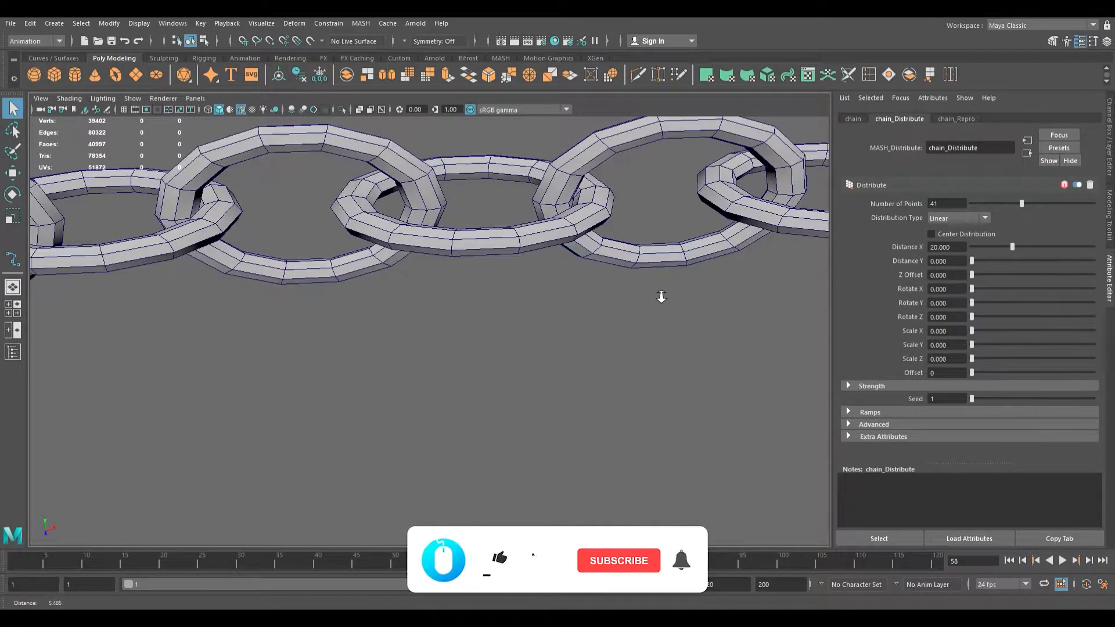
pyautogui.click(1029, 208)
pyautogui.moveTo(1029, 208); pyautogui.dragTo(1023, 208)
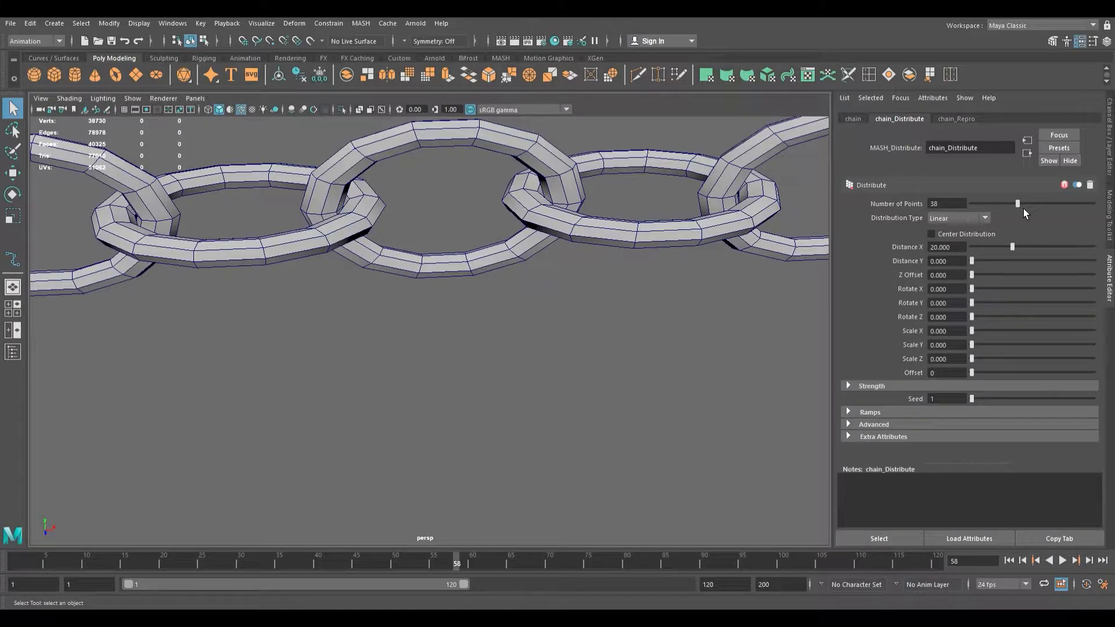
# In the front view, draw an open EP curve looping across the pineapple's upper front, around its side and back along its lower front.
pyautogui.scroll(-6, 465, 232)
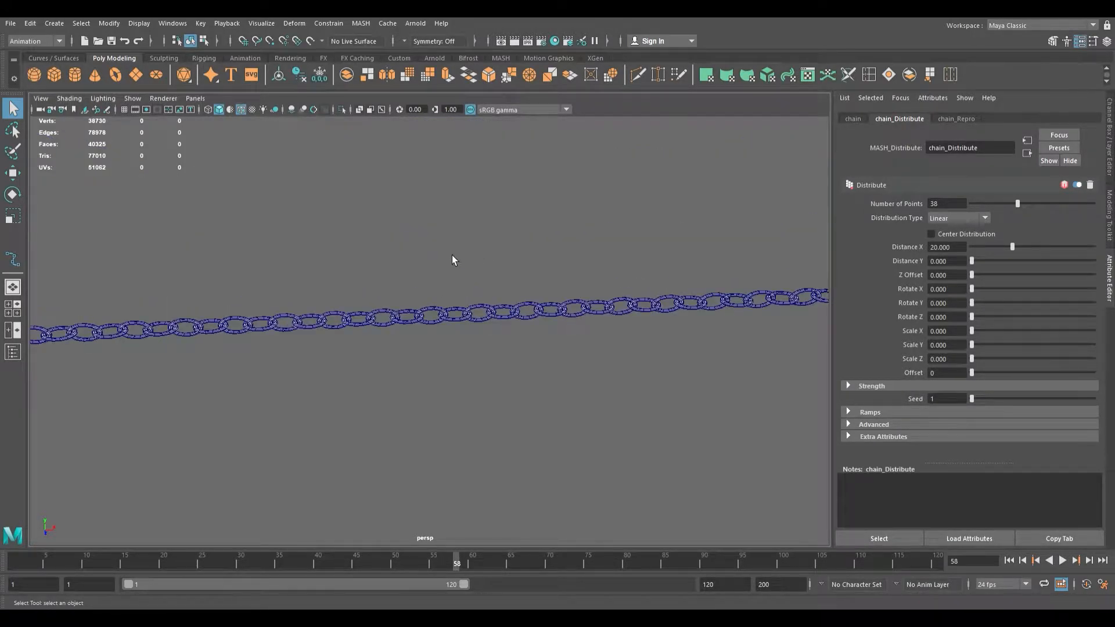
pyautogui.scroll(-6, 454, 260)
pyautogui.keyDown('alt'); pyautogui.moveTo(456, 268); pyautogui.dragTo(511, 262); pyautogui.keyUp('alt')
pyautogui.keyDown('alt'); pyautogui.moveTo(430, 288); pyautogui.dragTo(526, 238, button='right'); pyautogui.keyUp('alt')
pyautogui.moveTo(526, 238)
pyautogui.keyDown('alt'); pyautogui.mouseDown()
pyautogui.moveTo(520, 249)
pyautogui.moveTo(441, 249)
pyautogui.moveTo(541, 238)
pyautogui.mouseUp(); pyautogui.keyUp('alt')
pyautogui.press('space')
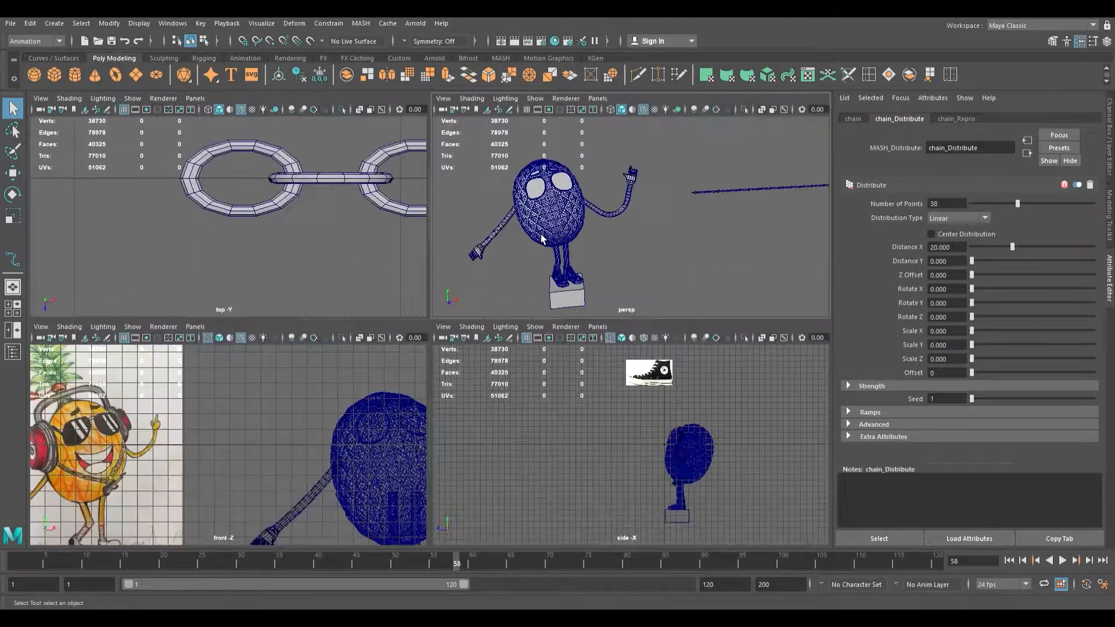
pyautogui.click(187, 455)
pyautogui.keyDown('alt'); pyautogui.moveTo(476, 427); pyautogui.dragTo(188, 434, button='middle'); pyautogui.keyUp('alt')
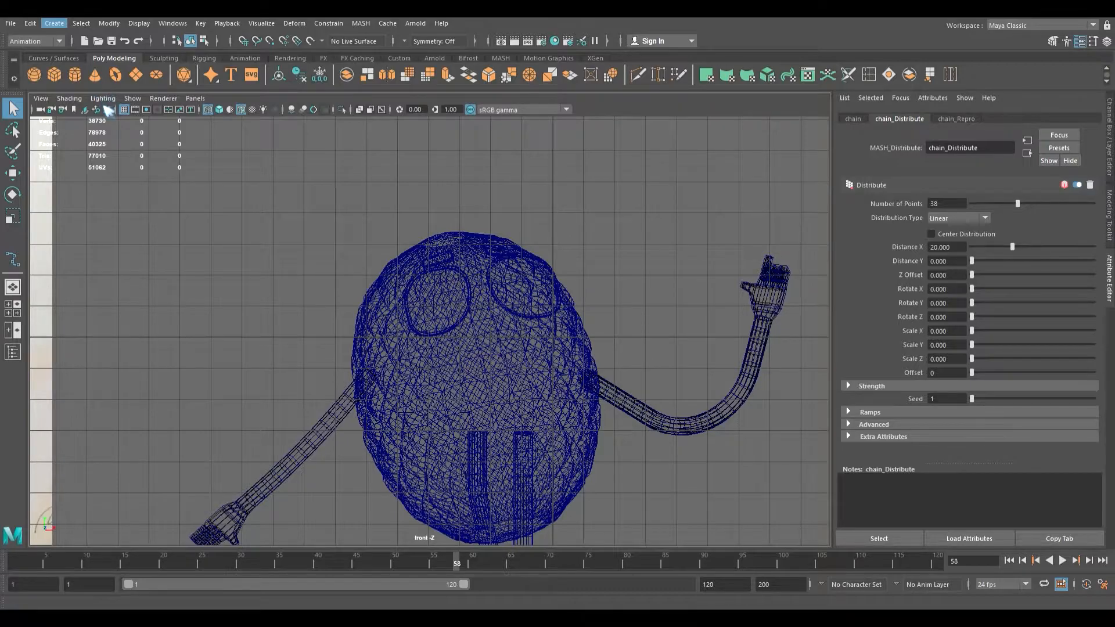
pyautogui.click(227, 138)
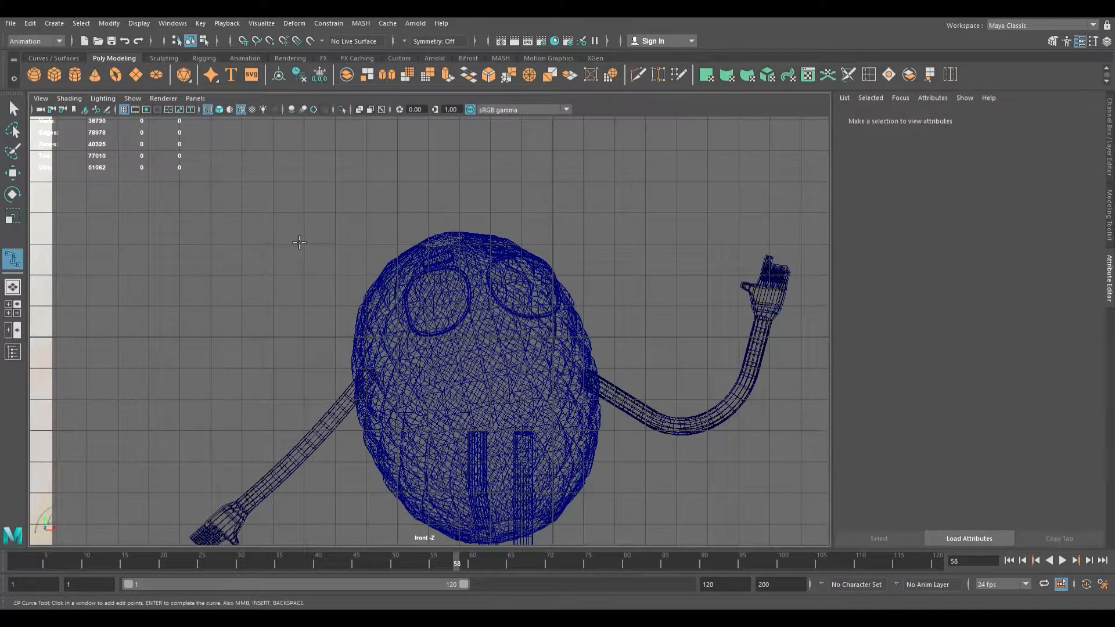
pyautogui.click(350, 370)
pyautogui.click(413, 354)
pyautogui.click(446, 321)
pyautogui.click(489, 347)
pyautogui.click(522, 309)
pyautogui.click(571, 310)
pyautogui.click(590, 316)
pyautogui.click(600, 332)
pyautogui.click(593, 354)
pyautogui.click(574, 369)
pyautogui.click(555, 388)
pyautogui.click(532, 406)
pyautogui.click(509, 417)
pyautogui.click(484, 419)
pyautogui.click(458, 418)
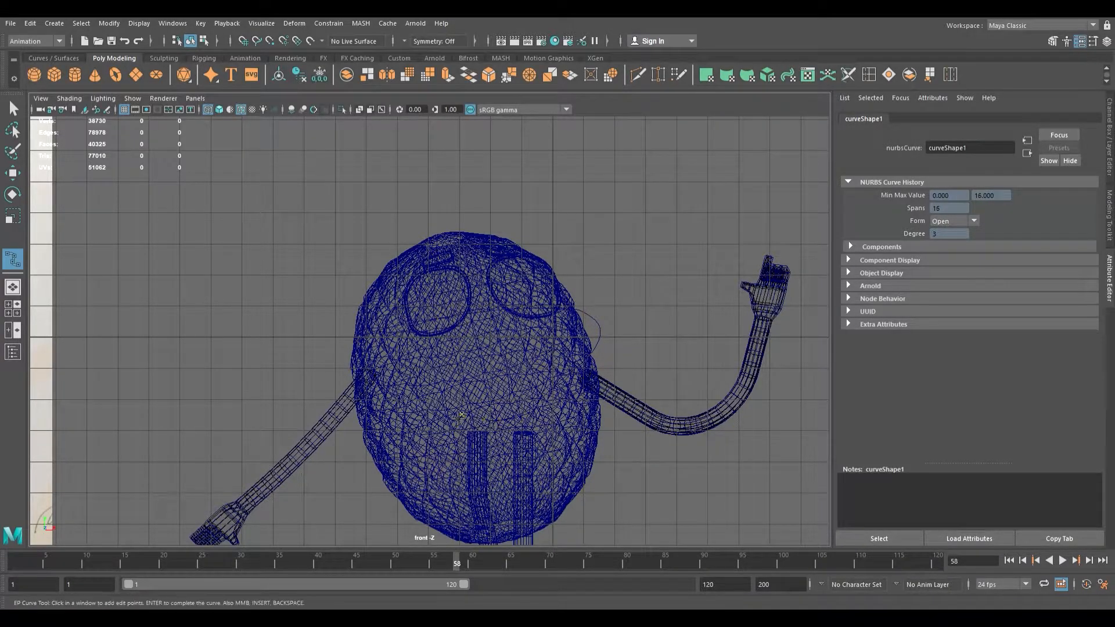
pyautogui.click(408, 404)
pyautogui.click(376, 393)
# Select the repeated chain mesh together with the new curve and apply a Curve Warp deformer.
pyautogui.press('space')
pyautogui.press('space')
pyautogui.keyDown('alt'); pyautogui.moveTo(496, 276); pyautogui.dragTo(547, 282); pyautogui.keyUp('alt')
pyautogui.keyDown('alt'); pyautogui.moveTo(540, 308); pyautogui.dragTo(685, 308, button='right'); pyautogui.keyUp('alt')
pyautogui.keyDown('alt'); pyautogui.moveTo(665, 302); pyautogui.dragTo(596, 312); pyautogui.keyUp('alt')
pyautogui.press('q')
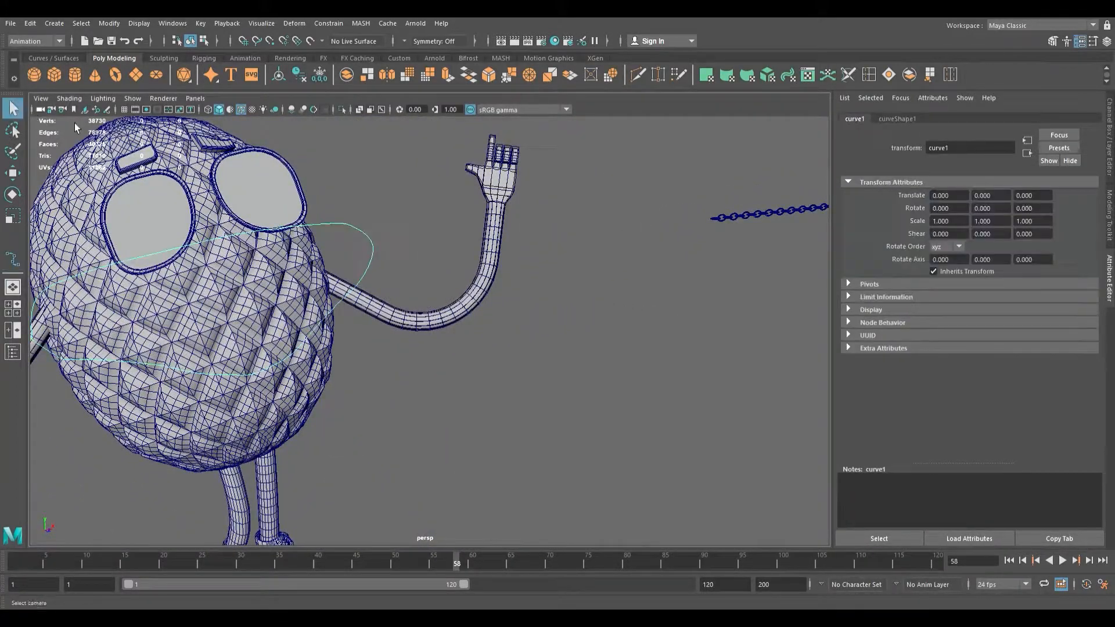
pyautogui.moveTo(719, 199); pyautogui.dragTo(759, 237)
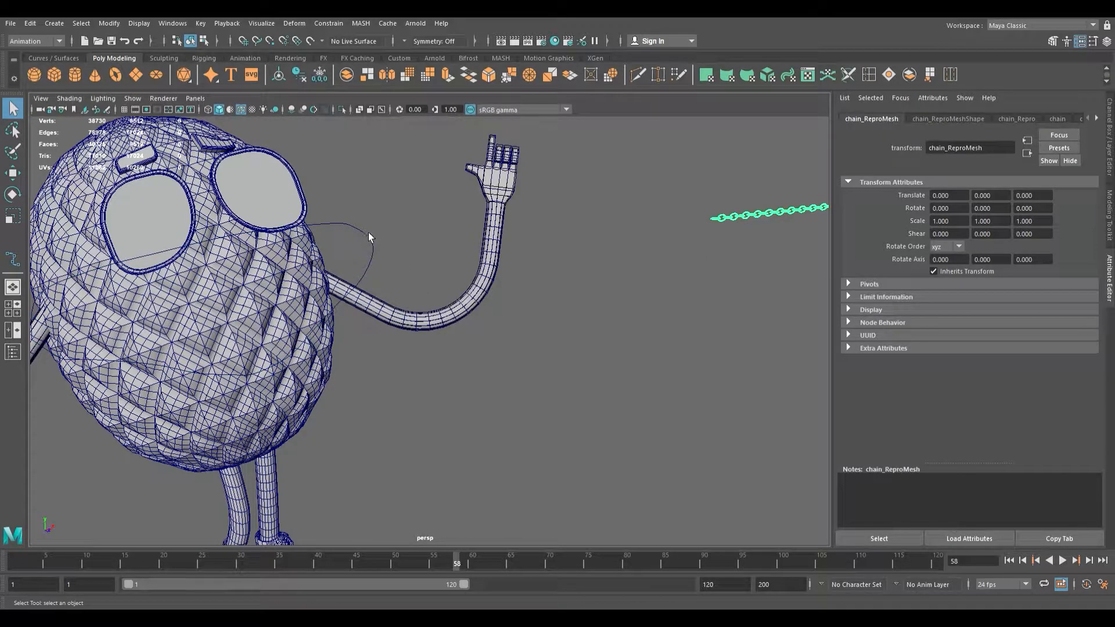
pyautogui.moveTo(353, 261); pyautogui.dragTo(353, 261)
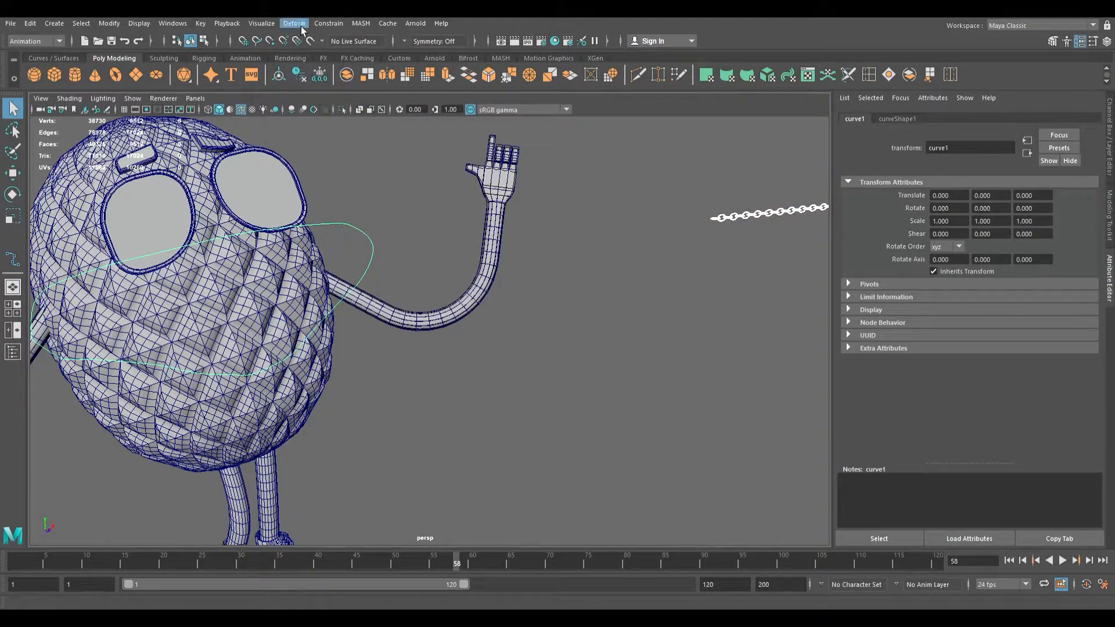
pyautogui.click(347, 74)
# Examine from several angles how the warped chain follows the curve in front of the body.
pyautogui.scroll(6, 416, 254)
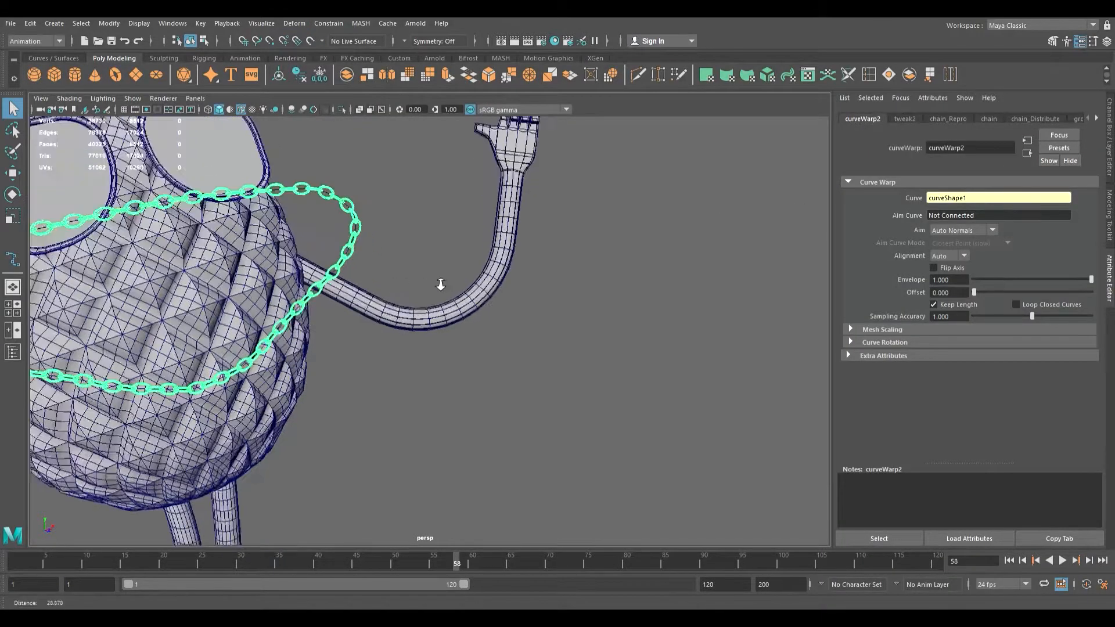
pyautogui.keyDown('alt'); pyautogui.moveTo(347, 267); pyautogui.dragTo(307, 270, button='right'); pyautogui.keyUp('alt')
pyautogui.keyDown('alt'); pyautogui.moveTo(308, 270); pyautogui.dragTo(522, 284, button='middle'); pyautogui.keyUp('alt')
pyautogui.keyDown('alt'); pyautogui.moveTo(488, 372); pyautogui.dragTo(378, 355, button='right'); pyautogui.keyUp('alt')
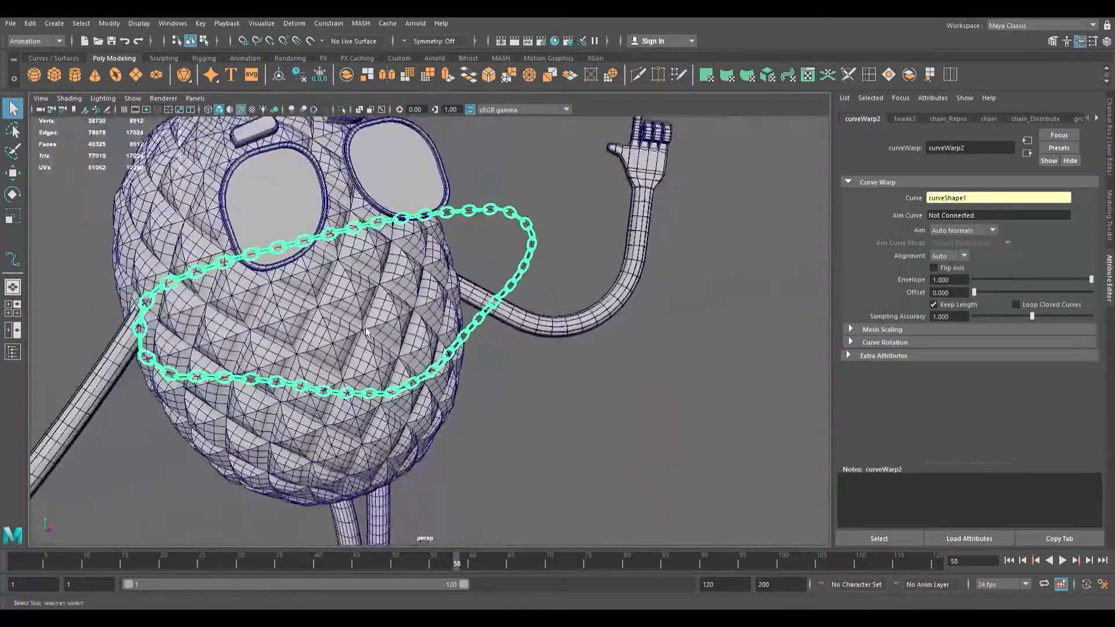
pyautogui.keyDown('alt'); pyautogui.moveTo(377, 356); pyautogui.dragTo(487, 343); pyautogui.keyUp('alt')
pyautogui.keyDown('alt'); pyautogui.moveTo(488, 342); pyautogui.dragTo(453, 343, button='right'); pyautogui.keyUp('alt')
pyautogui.keyDown('alt'); pyautogui.moveTo(500, 348); pyautogui.dragTo(418, 341, button='middle'); pyautogui.keyUp('alt')
pyautogui.scroll(6, 419, 341)
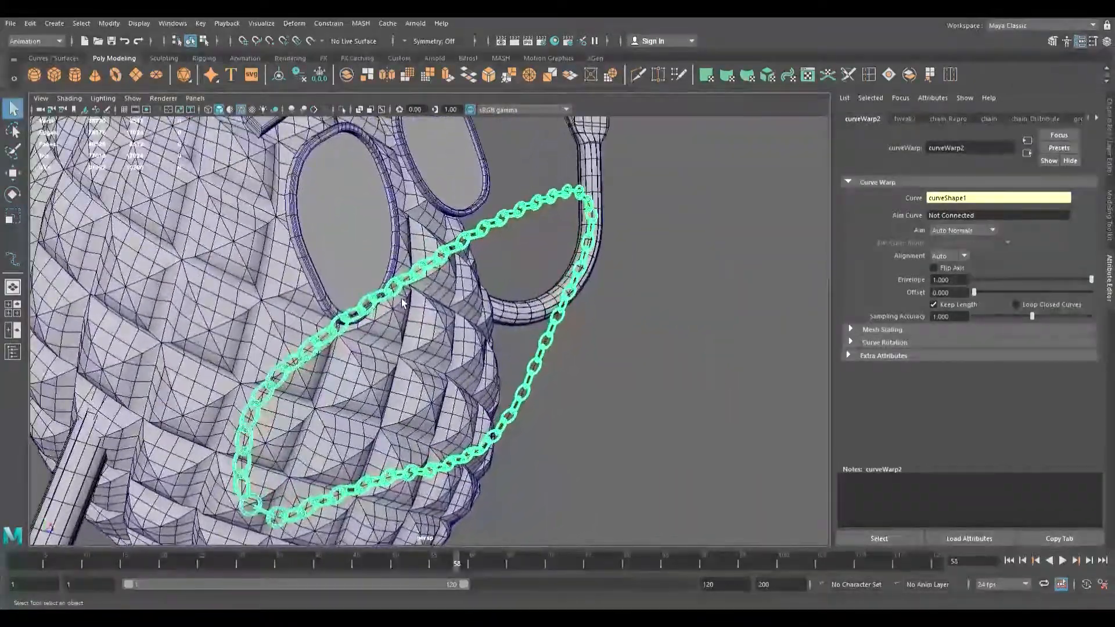
# Select the guide curve running through the chain links and switch to editing its control vertices.
pyautogui.click(399, 295)
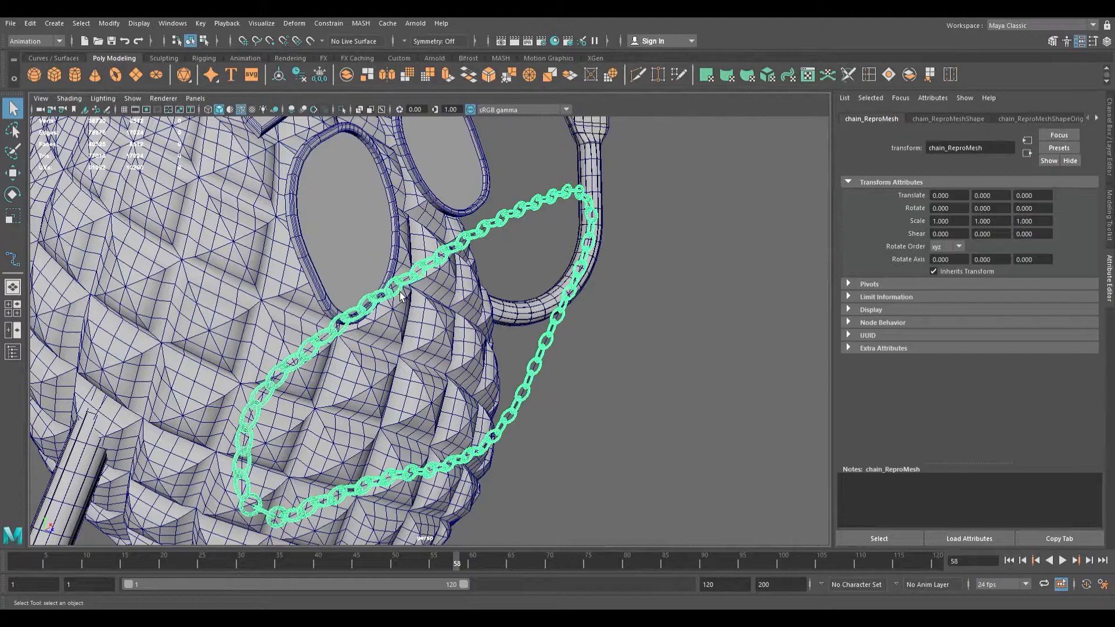
pyautogui.scroll(5, 410, 292)
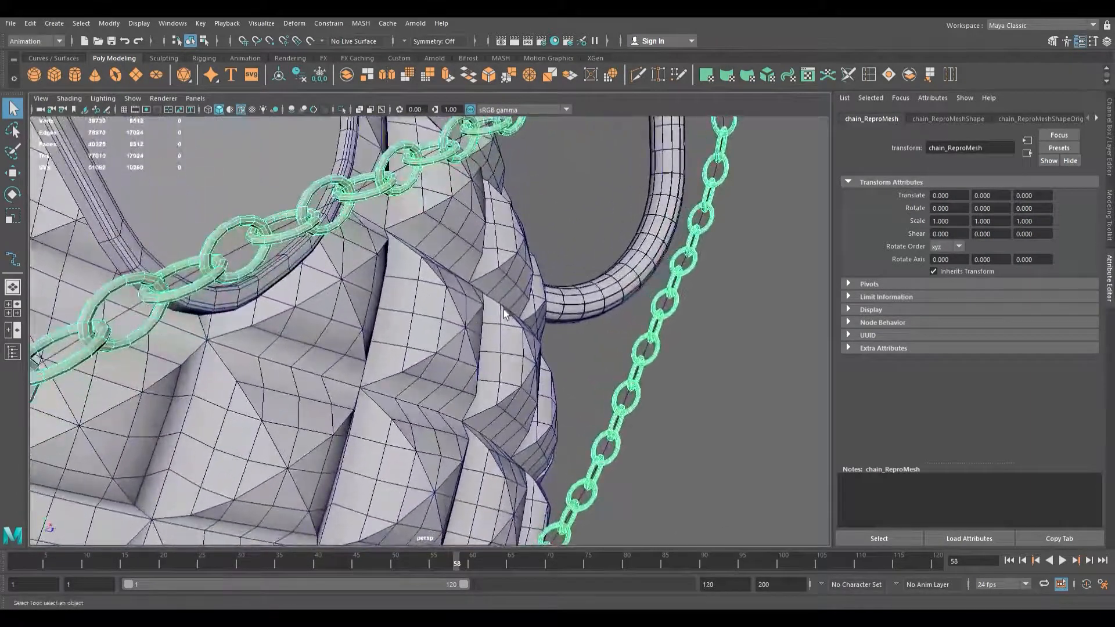
pyautogui.click(339, 227)
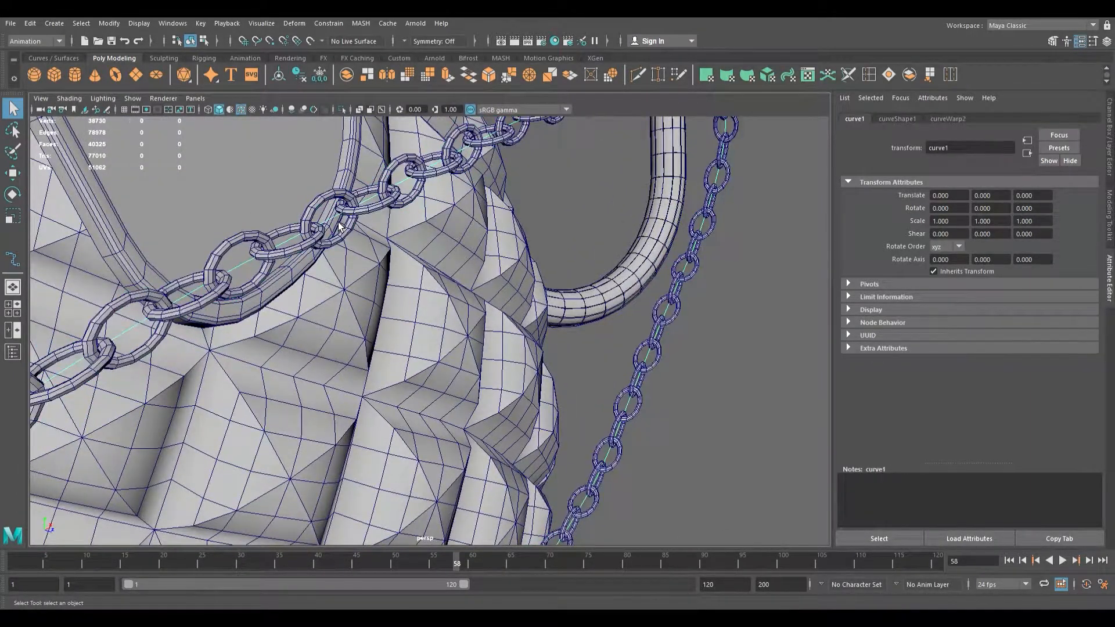
pyautogui.press('f')
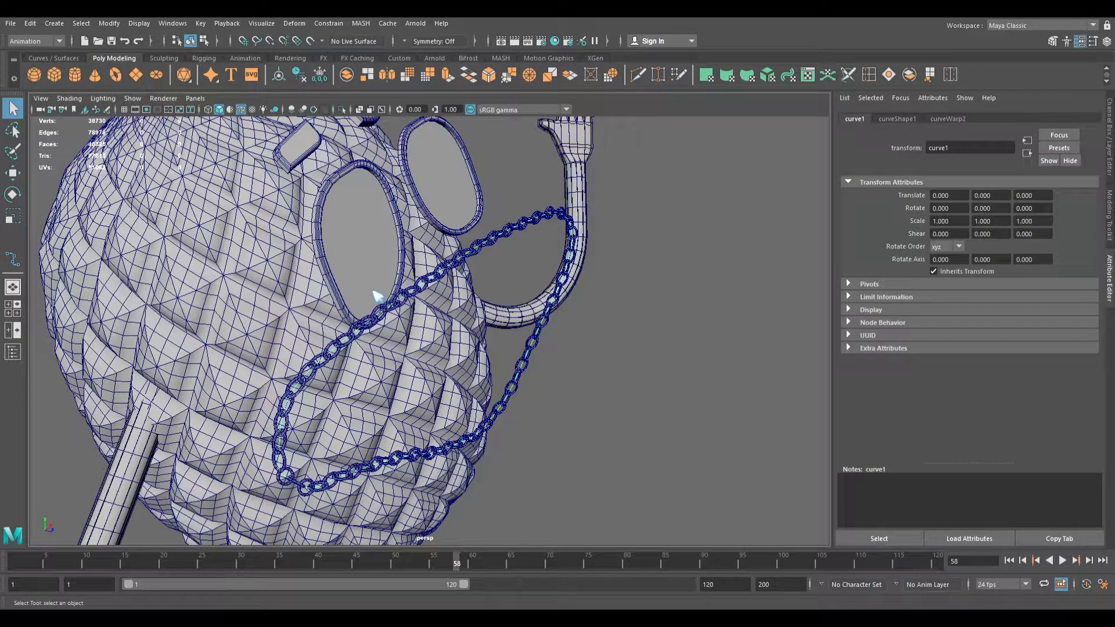
pyautogui.moveTo(373, 291); pyautogui.dragTo(378, 294, button='right')
pyautogui.scroll(5, 420, 308)
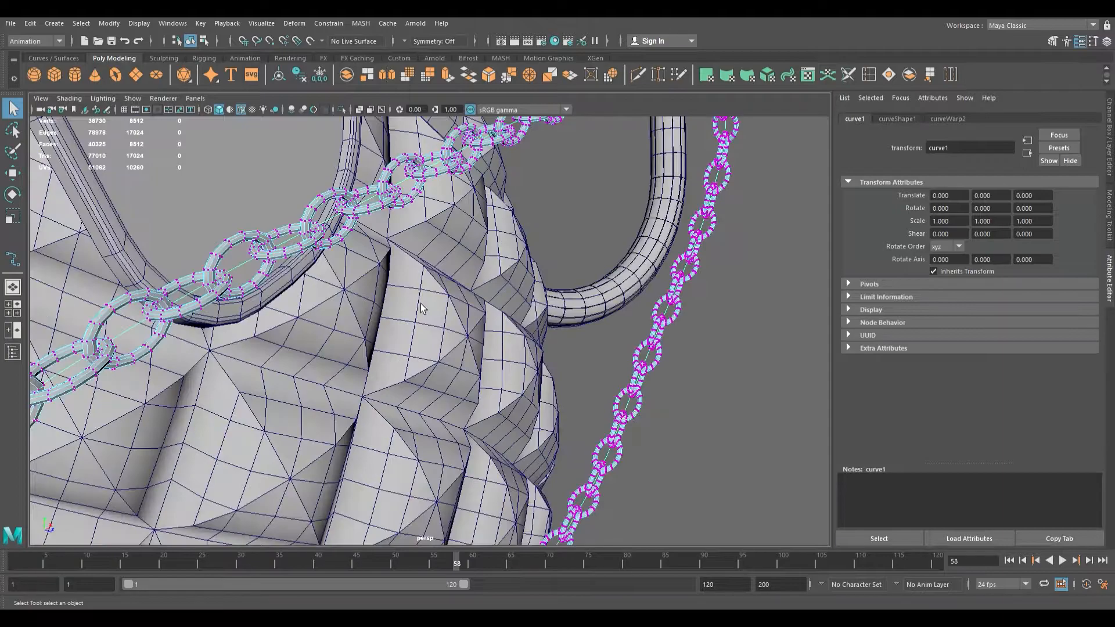
pyautogui.keyDown('alt'); pyautogui.moveTo(398, 292); pyautogui.dragTo(409, 275); pyautogui.keyUp('alt')
pyautogui.click(411, 224)
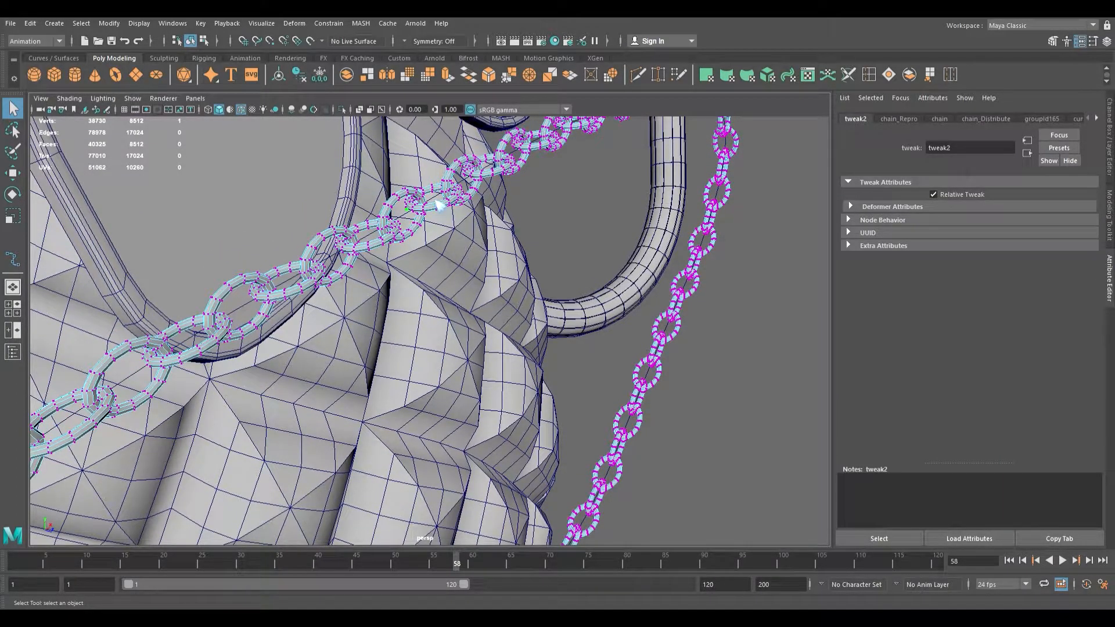
pyautogui.moveTo(352, 220); pyautogui.dragTo(355, 222, button='right')
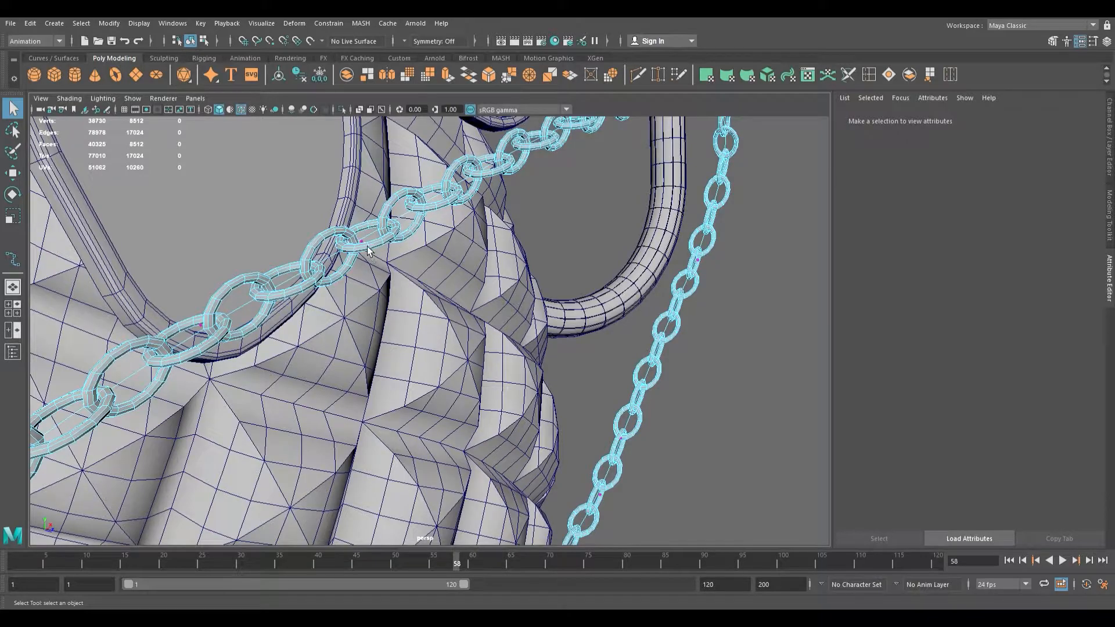
# Select control vertices along the upper strand of the chain's guide curve.
pyautogui.scroll(-5, 256, 324)
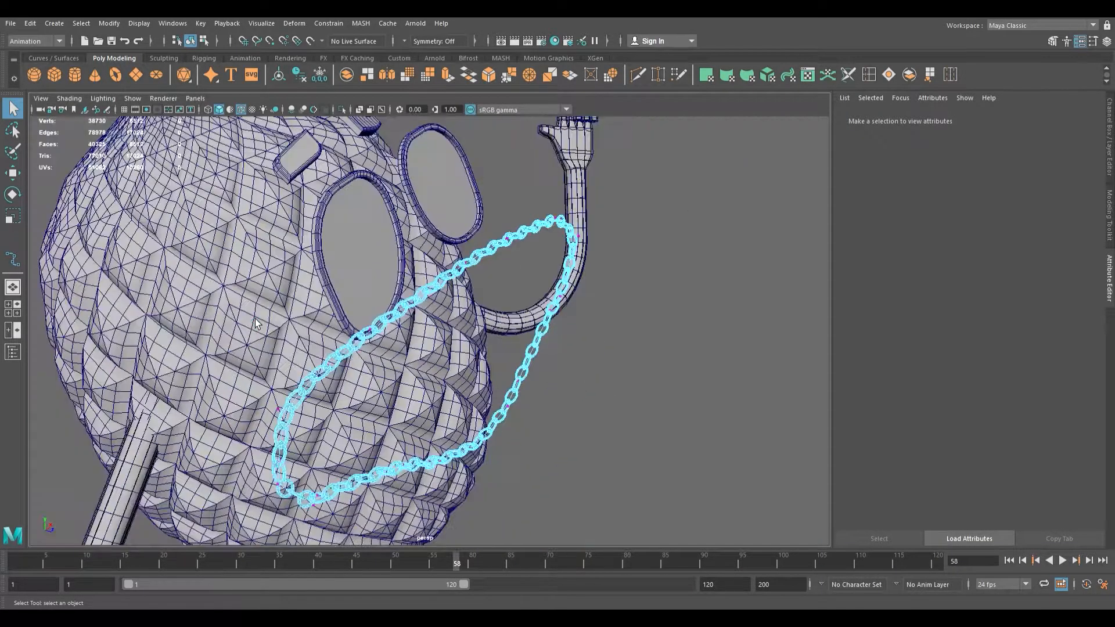
pyautogui.click(492, 349)
pyautogui.keyDown('alt'); pyautogui.moveTo(490, 348); pyautogui.dragTo(494, 377); pyautogui.keyUp('alt')
pyautogui.scroll(5, 316, 305)
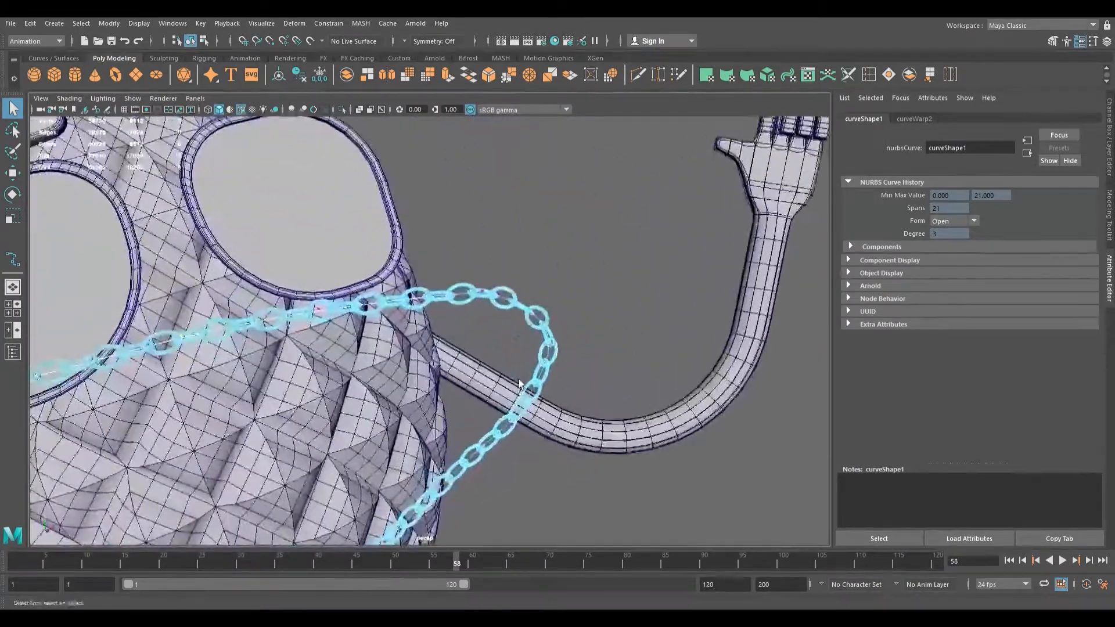
pyautogui.keyDown('shift'); pyautogui.moveTo(497, 299); pyautogui.dragTo(511, 317); pyautogui.keyUp('shift')
pyautogui.scroll(-4, 487, 321)
pyautogui.keyDown('alt'); pyautogui.moveTo(325, 316); pyautogui.dragTo(343, 325); pyautogui.keyUp('alt')
pyautogui.keyDown('alt'); pyautogui.moveTo(290, 323); pyautogui.dragTo(462, 279, button='middle'); pyautogui.keyUp('alt')
pyautogui.keyDown('alt'); pyautogui.moveTo(462, 279); pyautogui.dragTo(417, 285); pyautogui.keyUp('alt')
pyautogui.scroll(-5, 230, 410)
pyautogui.keyDown('alt'); pyautogui.moveTo(232, 410); pyautogui.dragTo(361, 410); pyautogui.keyUp('alt')
pyautogui.scroll(2, 361, 410)
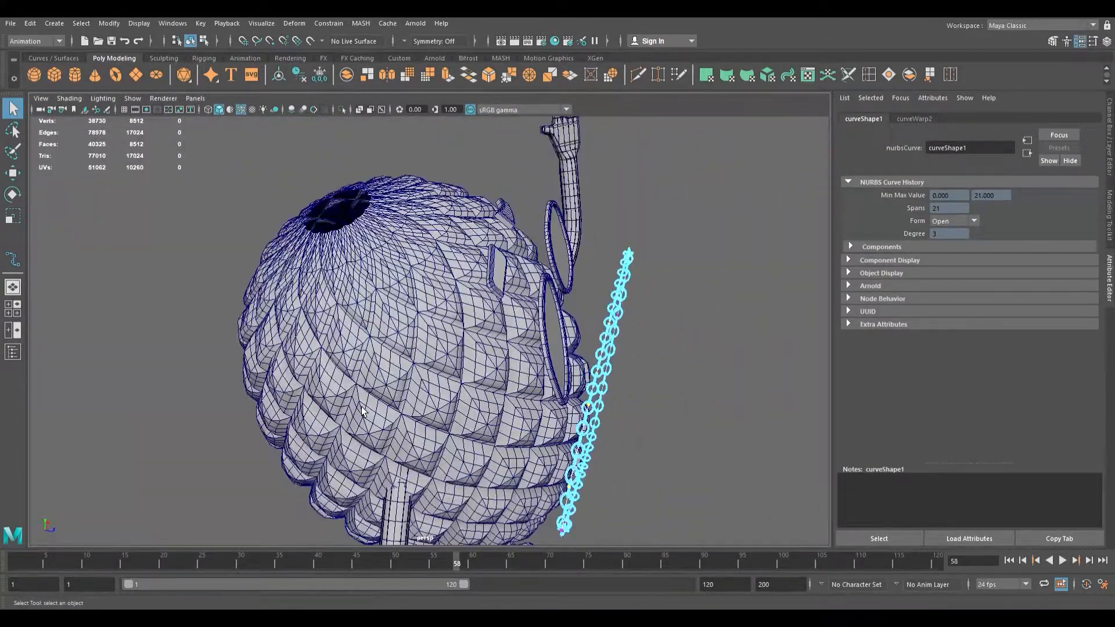
# Try to push the upper strand's selected control vertices back toward the body, undoing each move.
pyautogui.press('w')
pyautogui.moveTo(662, 364); pyautogui.dragTo(606, 349)
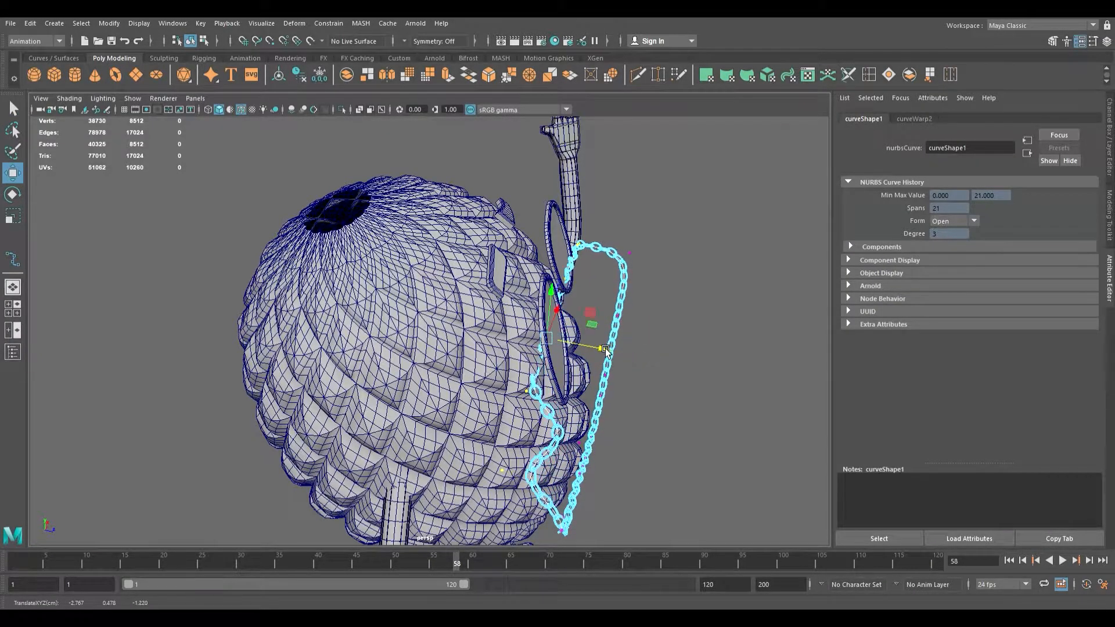
pyautogui.hotkey('ctrl', 'z')
pyautogui.keyDown('alt'); pyautogui.moveTo(587, 440); pyautogui.dragTo(496, 414); pyautogui.keyUp('alt')
pyautogui.keyDown('alt'); pyautogui.moveTo(496, 413); pyautogui.dragTo(671, 425, button='middle'); pyautogui.keyUp('alt')
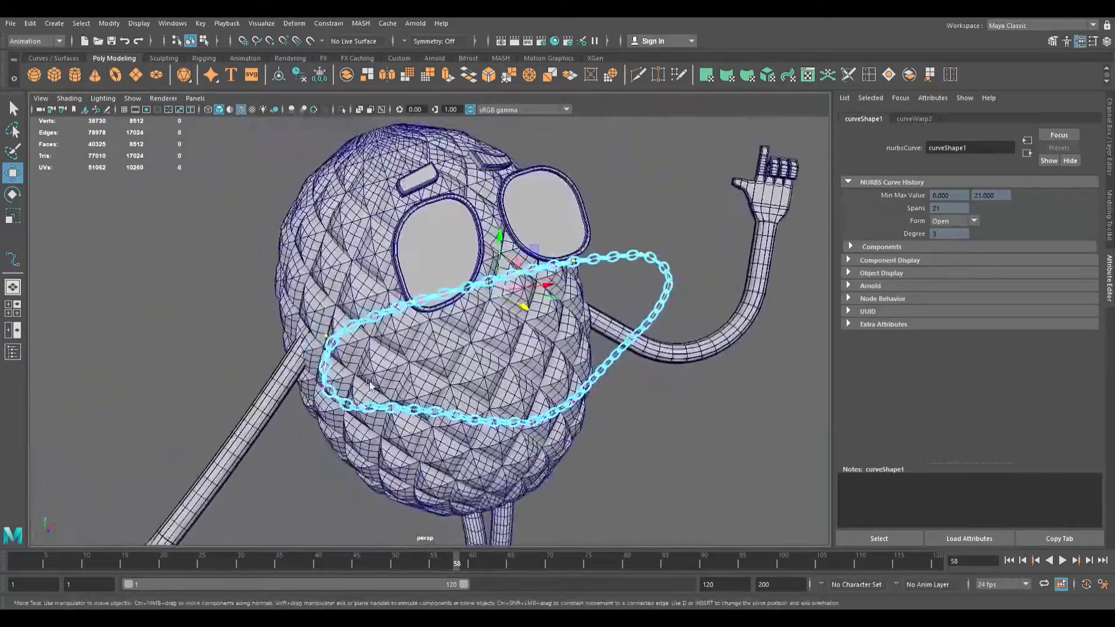
pyautogui.scroll(4, 256, 325)
pyautogui.keyDown('alt'); pyautogui.moveTo(255, 325); pyautogui.dragTo(324, 320, button='right'); pyautogui.keyUp('alt')
pyautogui.keyDown('alt'); pyautogui.moveTo(324, 320); pyautogui.dragTo(412, 319); pyautogui.keyUp('alt')
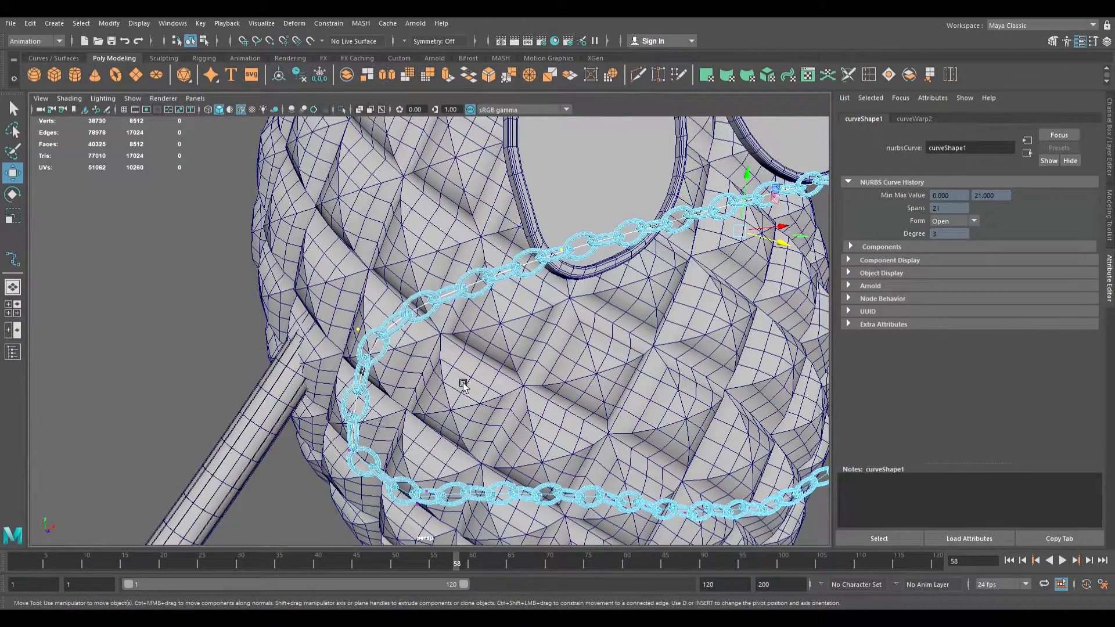
pyautogui.moveTo(791, 246); pyautogui.dragTo(722, 206)
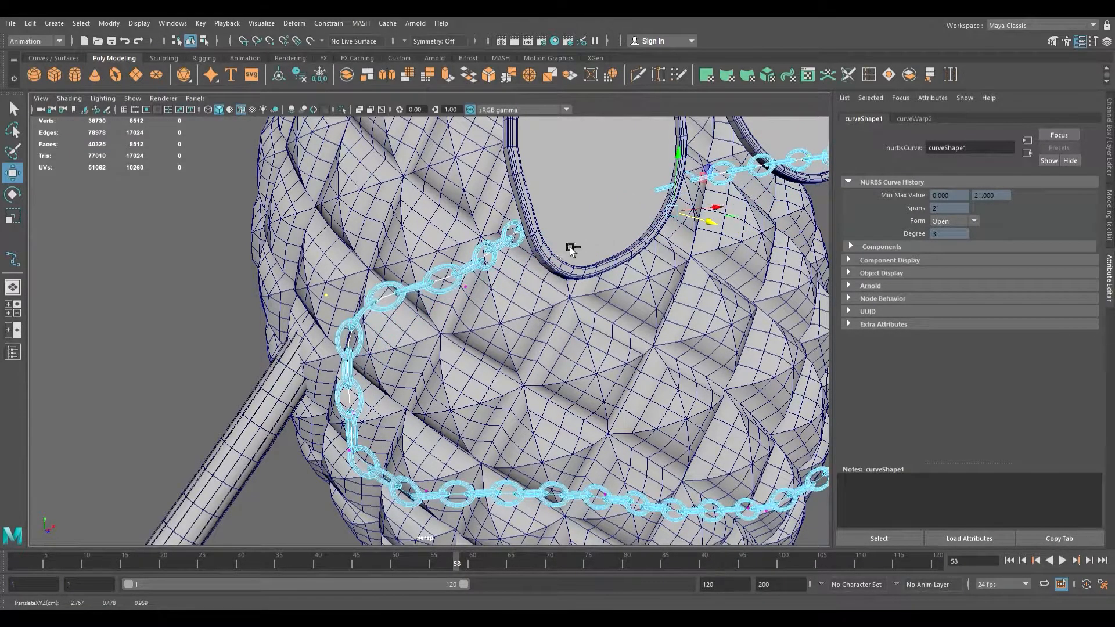
pyautogui.hotkey('ctrl', 'z')
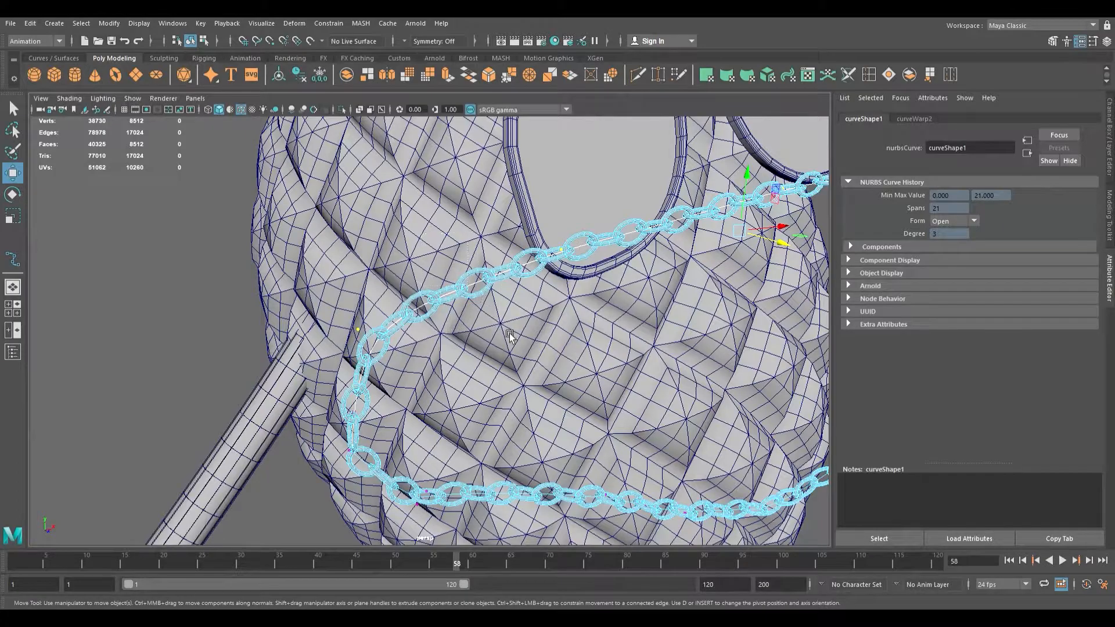
# Raise the upper strand's control vertices toward the glasses and shift them slightly forward from the body.
pyautogui.keyDown('alt'); pyautogui.moveTo(511, 336); pyautogui.dragTo(438, 325, button='right'); pyautogui.keyUp('alt')
pyautogui.keyDown('alt'); pyautogui.moveTo(439, 325); pyautogui.dragTo(522, 342); pyautogui.keyUp('alt')
pyautogui.keyDown('alt'); pyautogui.moveTo(476, 349); pyautogui.dragTo(522, 372, button='right'); pyautogui.keyUp('alt')
pyautogui.keyDown('alt'); pyautogui.moveTo(522, 372); pyautogui.dragTo(394, 382); pyautogui.keyUp('alt')
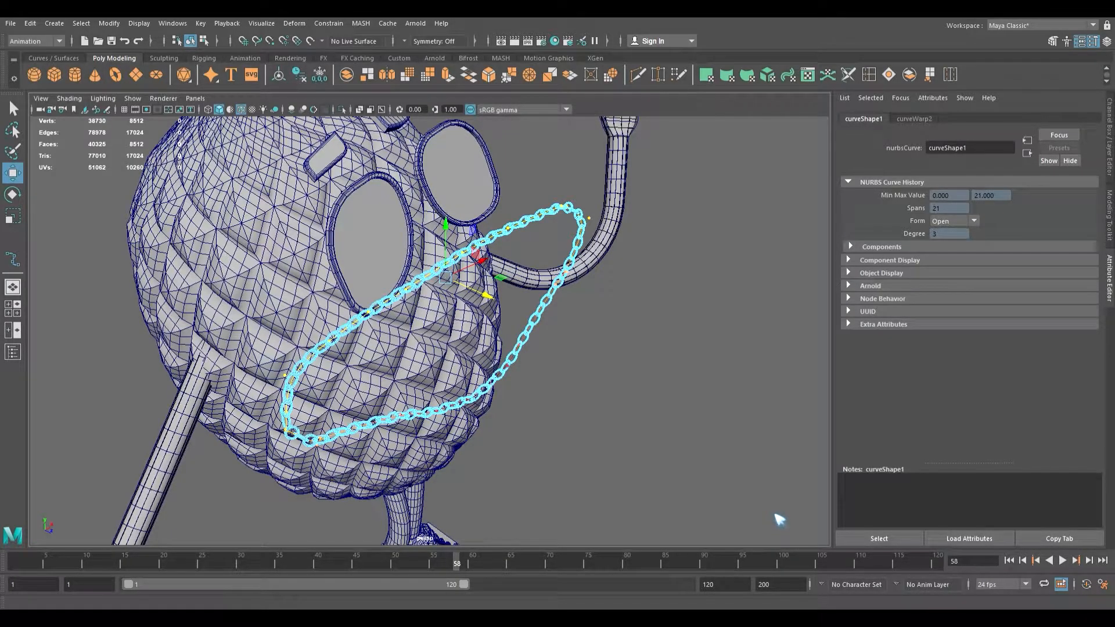
pyautogui.moveTo(457, 244); pyautogui.dragTo(454, 192)
pyautogui.moveTo(491, 246); pyautogui.dragTo(502, 276)
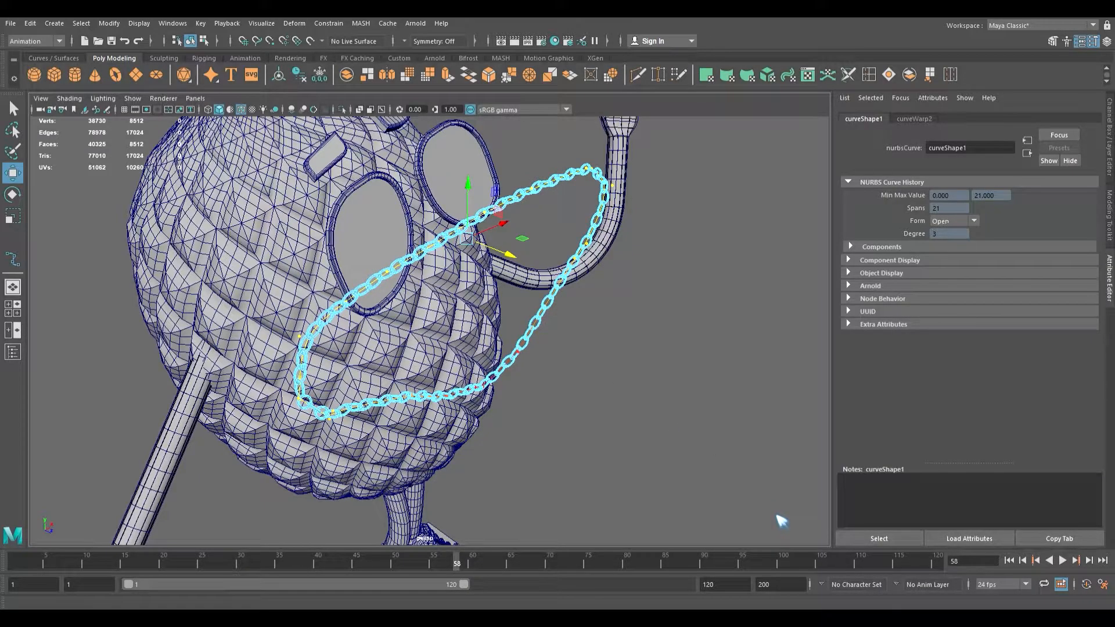
# Adjust the depth of the raised upper strand's control vertices, checking them against the body from the side and front.
pyautogui.keyDown('alt'); pyautogui.moveTo(642, 448); pyautogui.dragTo(454, 376); pyautogui.keyUp('alt')
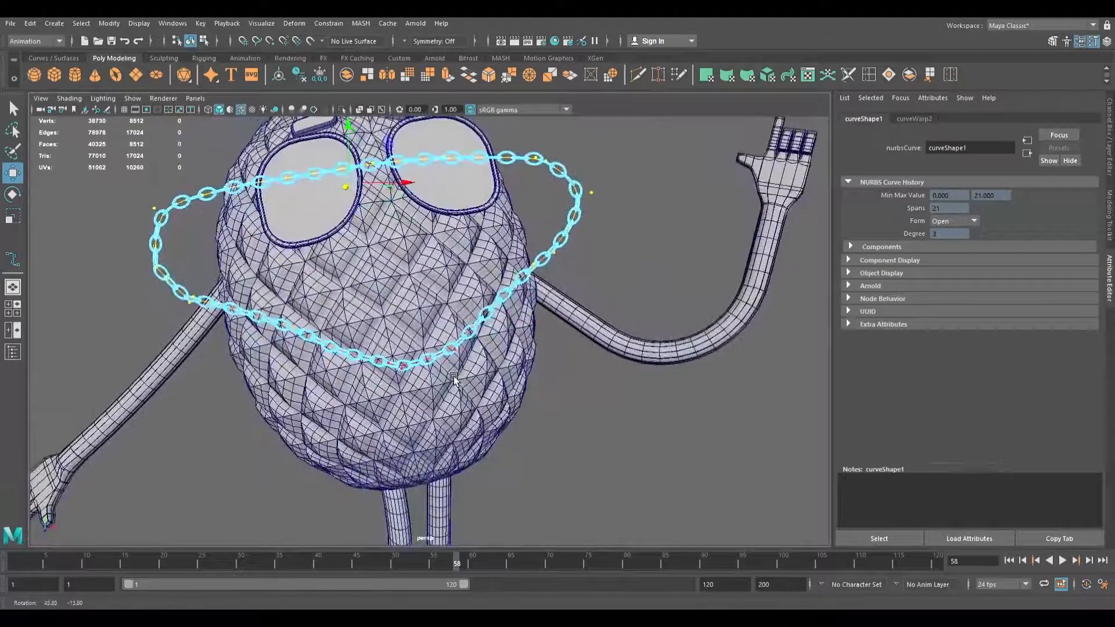
pyautogui.keyDown('alt'); pyautogui.moveTo(431, 305); pyautogui.dragTo(418, 378, button='middle'); pyautogui.keyUp('alt')
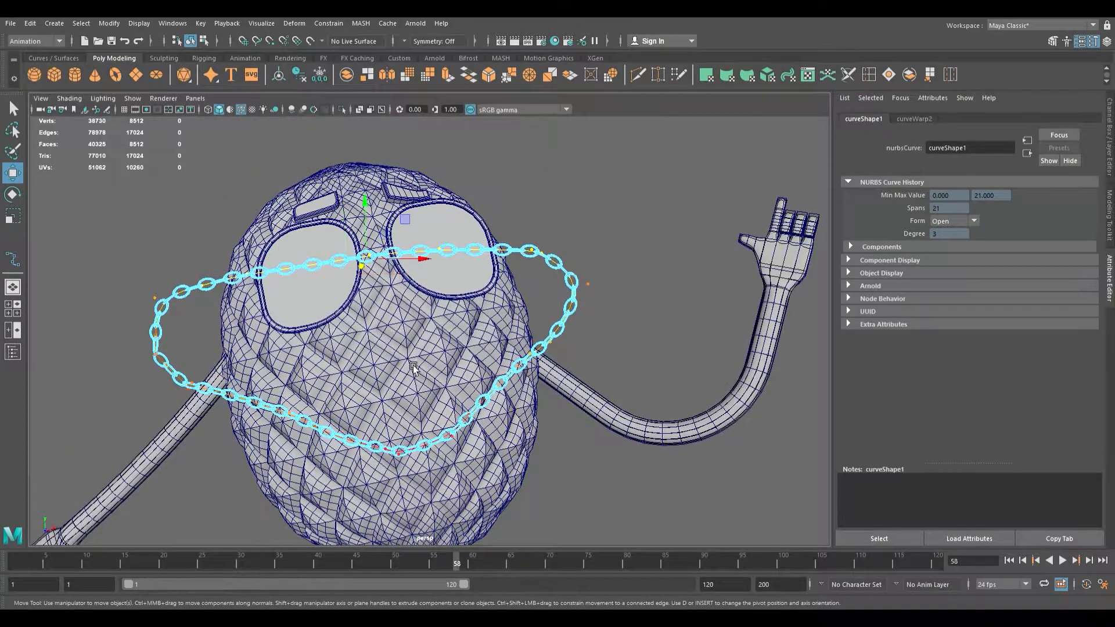
pyautogui.keyDown('alt'); pyautogui.moveTo(413, 367); pyautogui.dragTo(530, 403); pyautogui.keyUp('alt')
pyautogui.moveTo(589, 334); pyautogui.dragTo(599, 360)
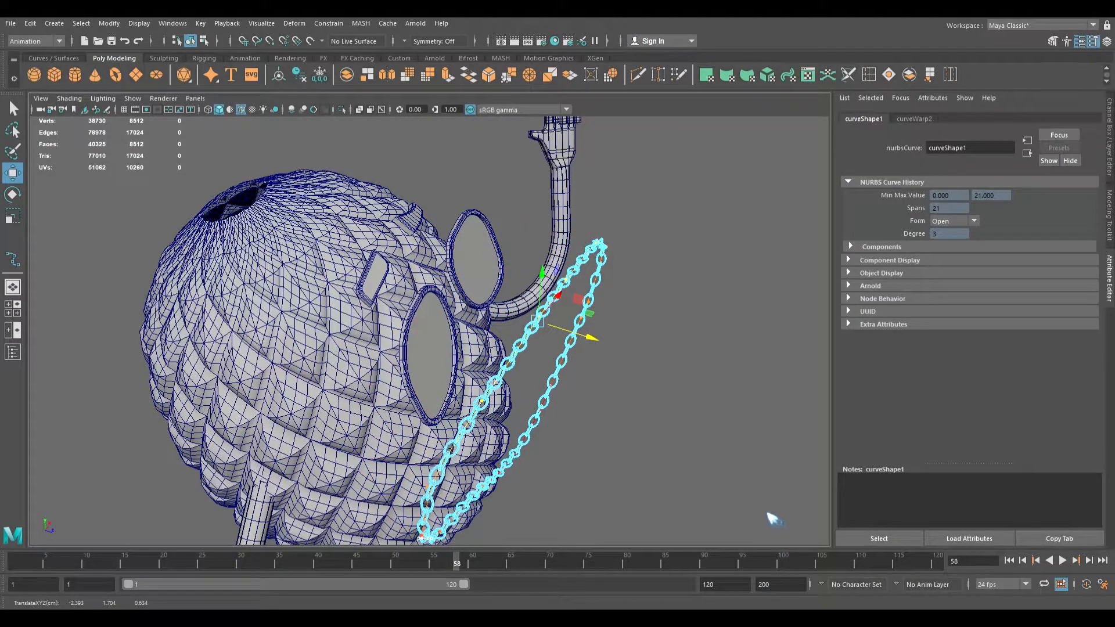
pyautogui.moveTo(600, 346); pyautogui.dragTo(274, 348)
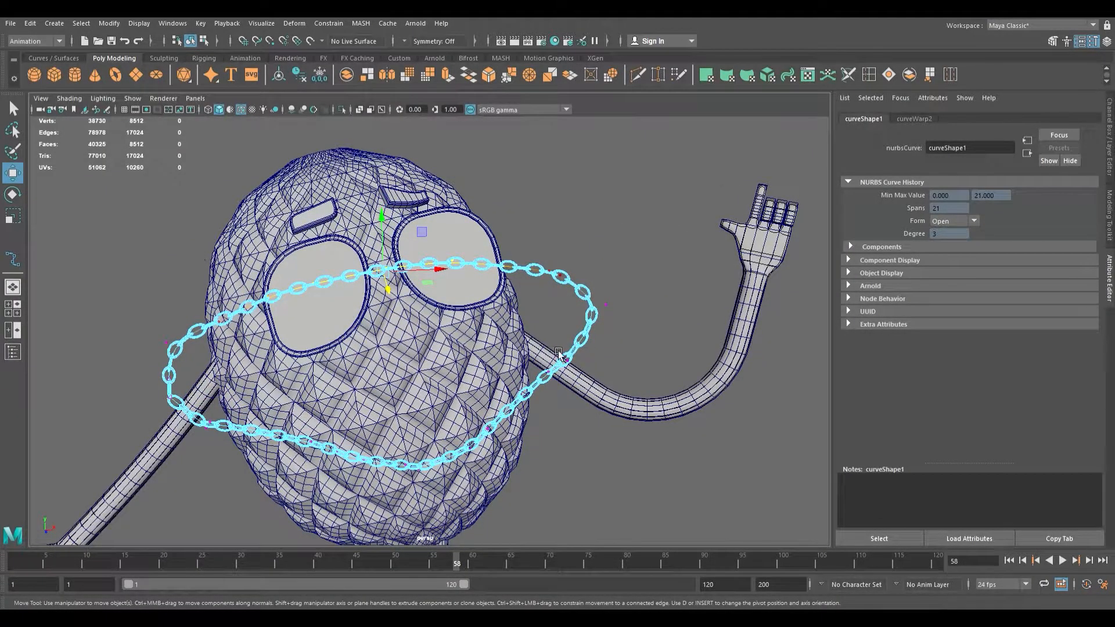
# Refine the vertex selection on the upper strand and move those vertices behind the body so the chain wraps around its back.
pyautogui.keyDown('shift'); pyautogui.moveTo(228, 256); pyautogui.dragTo(344, 351); pyautogui.keyUp('shift')
pyautogui.keyDown('shift'); pyautogui.moveTo(503, 225); pyautogui.dragTo(575, 314); pyautogui.keyUp('shift')
pyautogui.moveTo(399, 309); pyautogui.dragTo(412, 335)
pyautogui.keyDown('alt'); pyautogui.moveTo(413, 336); pyautogui.dragTo(517, 367, button='right'); pyautogui.keyUp('alt')
pyautogui.keyDown('alt'); pyautogui.moveTo(397, 319); pyautogui.dragTo(402, 316); pyautogui.keyUp('alt')
pyautogui.keyDown('alt'); pyautogui.moveTo(272, 230); pyautogui.dragTo(203, 226, button='right'); pyautogui.keyUp('alt')
pyautogui.keyDown('alt'); pyautogui.moveTo(255, 226); pyautogui.dragTo(504, 334); pyautogui.keyUp('alt')
pyautogui.moveTo(226, 300); pyautogui.dragTo(222, 302)
pyautogui.scroll(-2, 318, 395)
pyautogui.keyDown('alt'); pyautogui.moveTo(318, 395); pyautogui.dragTo(344, 432); pyautogui.keyUp('alt')
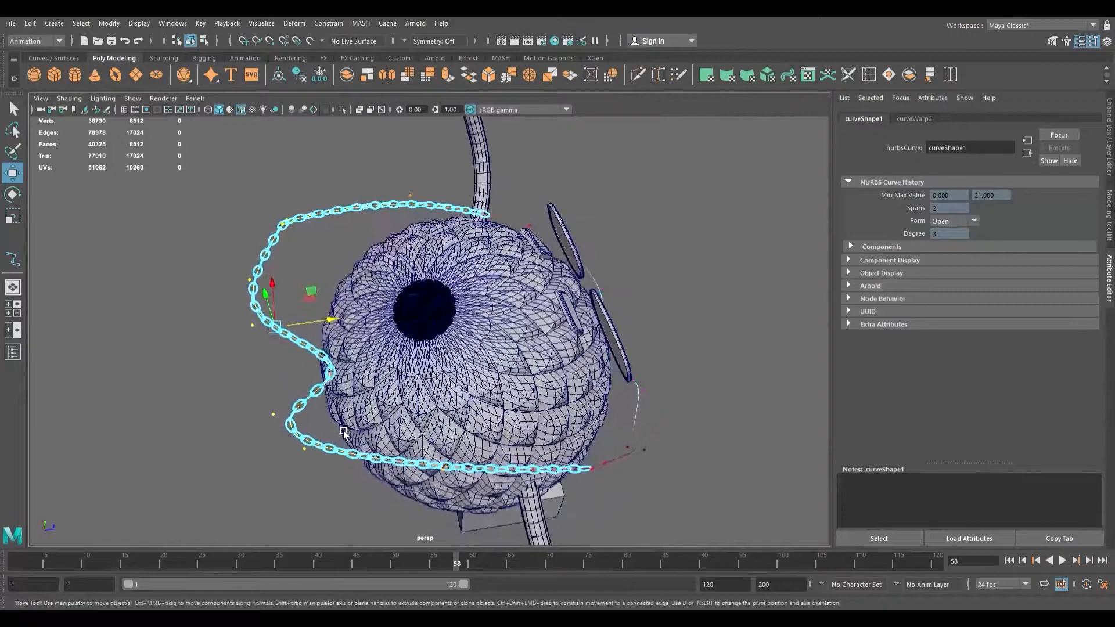
# Select the rear control vertices on both sides of the inward kink and move them slightly farther behind the body.
pyautogui.moveTo(244, 402); pyautogui.dragTo(325, 465)
pyautogui.moveTo(199, 237); pyautogui.dragTo(292, 314)
pyautogui.keyDown('shift'); pyautogui.moveTo(290, 229); pyautogui.dragTo(300, 241); pyautogui.keyUp('shift')
pyautogui.moveTo(344, 325); pyautogui.dragTo(303, 327)
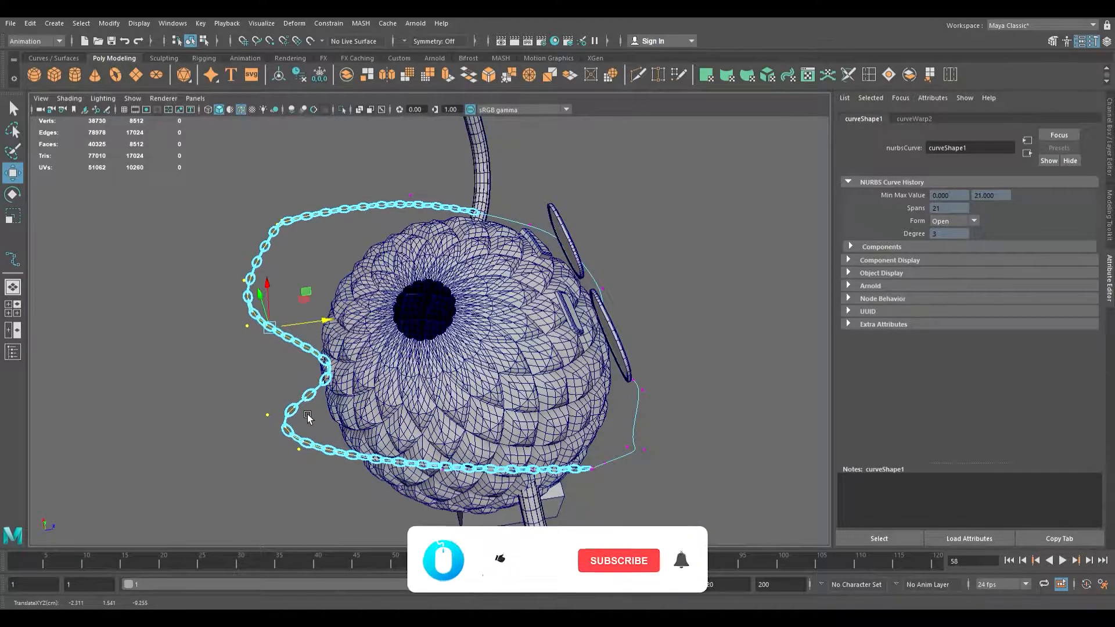
# Reposition the remaining rear control vertices to smooth out the kink and form an even chain loop behind the body.
pyautogui.scroll(5, 308, 417)
pyautogui.moveTo(336, 408)
pyautogui.mouseDown()
pyautogui.moveTo(142, 370)
pyautogui.moveTo(355, 402)
pyautogui.mouseUp()
pyautogui.moveTo(194, 299); pyautogui.dragTo(280, 348)
pyautogui.moveTo(301, 299); pyautogui.dragTo(331, 284)
pyautogui.keyDown('alt'); pyautogui.moveTo(374, 372); pyautogui.dragTo(453, 413); pyautogui.keyUp('alt')
pyautogui.keyDown('alt'); pyautogui.moveTo(453, 413); pyautogui.dragTo(361, 395, button='middle'); pyautogui.keyUp('alt')
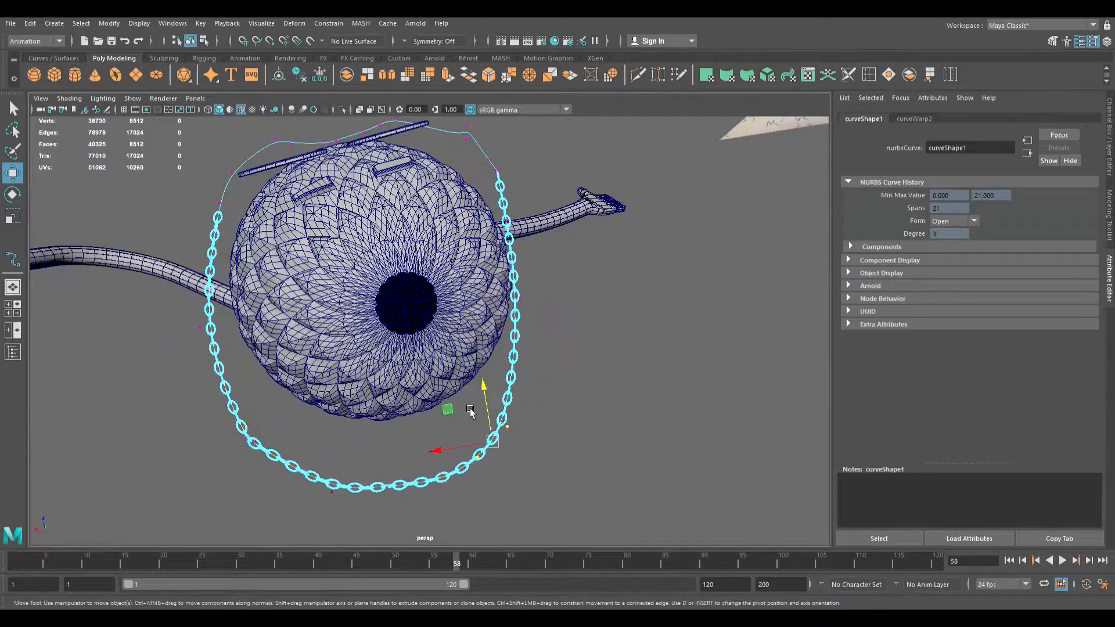
# Select the control vertices along the rear loop in turn and move them closer to the body's back.
pyautogui.moveTo(495, 398); pyautogui.dragTo(491, 375)
pyautogui.moveTo(442, 513); pyautogui.dragTo(329, 469)
pyautogui.moveTo(380, 443); pyautogui.dragTo(381, 397)
pyautogui.moveTo(296, 491); pyautogui.dragTo(247, 346)
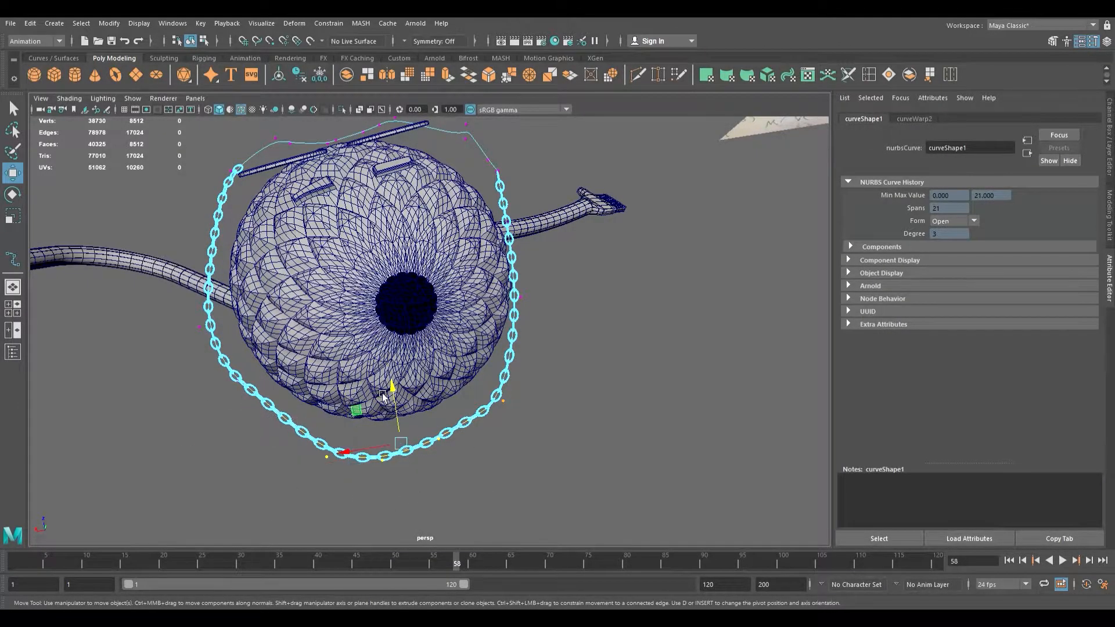
pyautogui.moveTo(403, 400); pyautogui.dragTo(405, 375)
# Pull the control vertices at the rear corner and the middle of the rear loop in toward the back of the head.
pyautogui.keyDown('alt'); pyautogui.moveTo(508, 380); pyautogui.dragTo(268, 242); pyautogui.keyUp('alt')
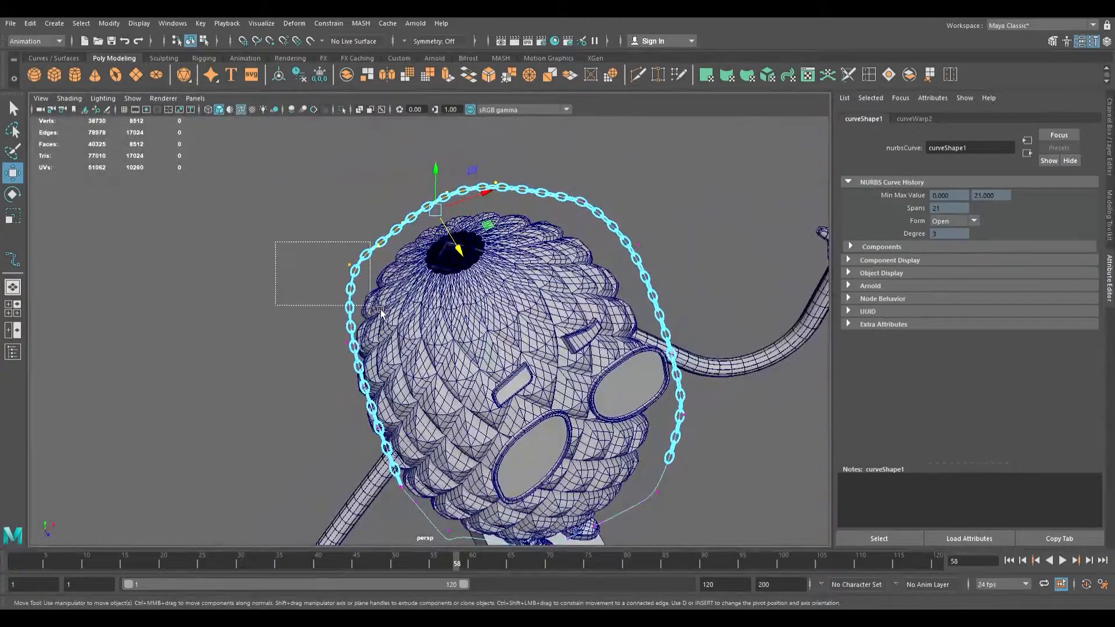
pyautogui.moveTo(374, 277); pyautogui.dragTo(394, 339, button='middle')
pyautogui.keyDown('alt'); pyautogui.moveTo(435, 321); pyautogui.dragTo(400, 251); pyautogui.keyUp('alt')
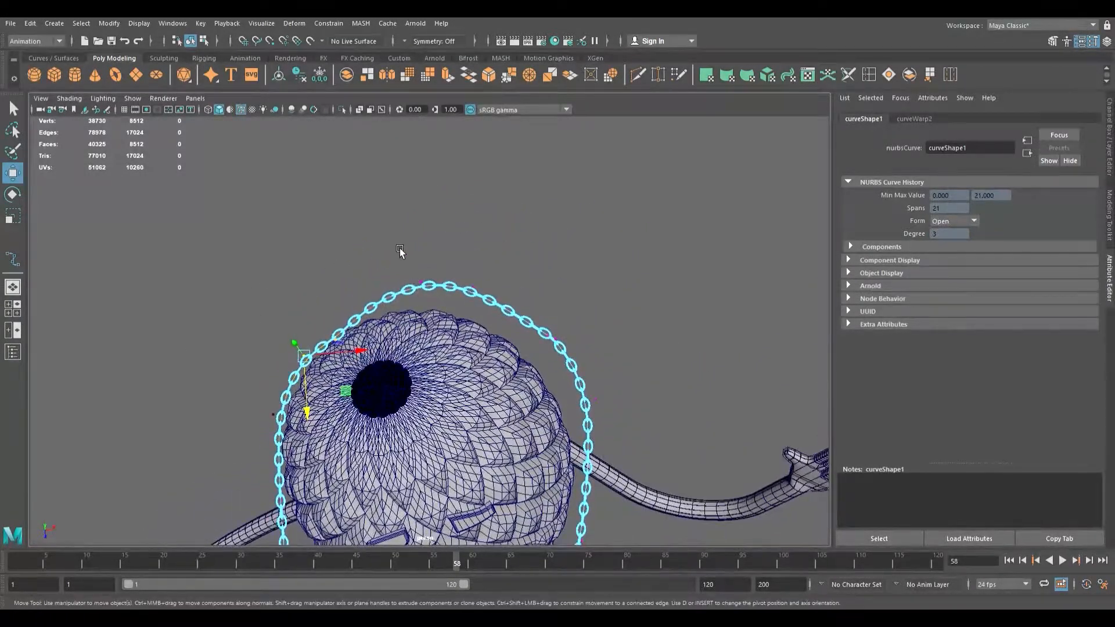
pyautogui.moveTo(467, 344); pyautogui.dragTo(469, 356, button='middle')
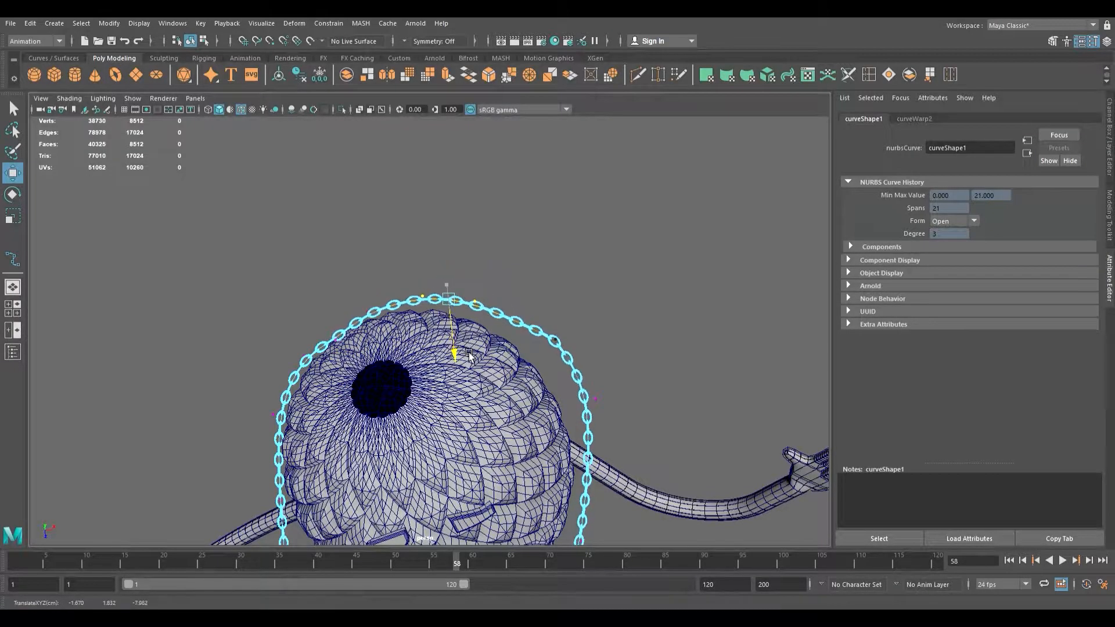
# Move the control vertices at the opposite rear corner inward to even out the chain's gap to the body.
pyautogui.keyDown('alt'); pyautogui.moveTo(471, 362); pyautogui.dragTo(507, 330); pyautogui.keyUp('alt')
pyautogui.keyDown('alt'); pyautogui.moveTo(466, 433); pyautogui.dragTo(519, 445); pyautogui.keyUp('alt')
pyautogui.moveTo(570, 341); pyautogui.dragTo(536, 354)
pyautogui.keyDown('alt'); pyautogui.moveTo(507, 416); pyautogui.dragTo(423, 349); pyautogui.keyUp('alt')
pyautogui.keyDown('alt'); pyautogui.moveTo(423, 349); pyautogui.dragTo(412, 326); pyautogui.keyUp('alt')
# Move the control vertices above the character's right arm inward so the chain sits against that side of the body.
pyautogui.moveTo(392, 364); pyautogui.dragTo(369, 294)
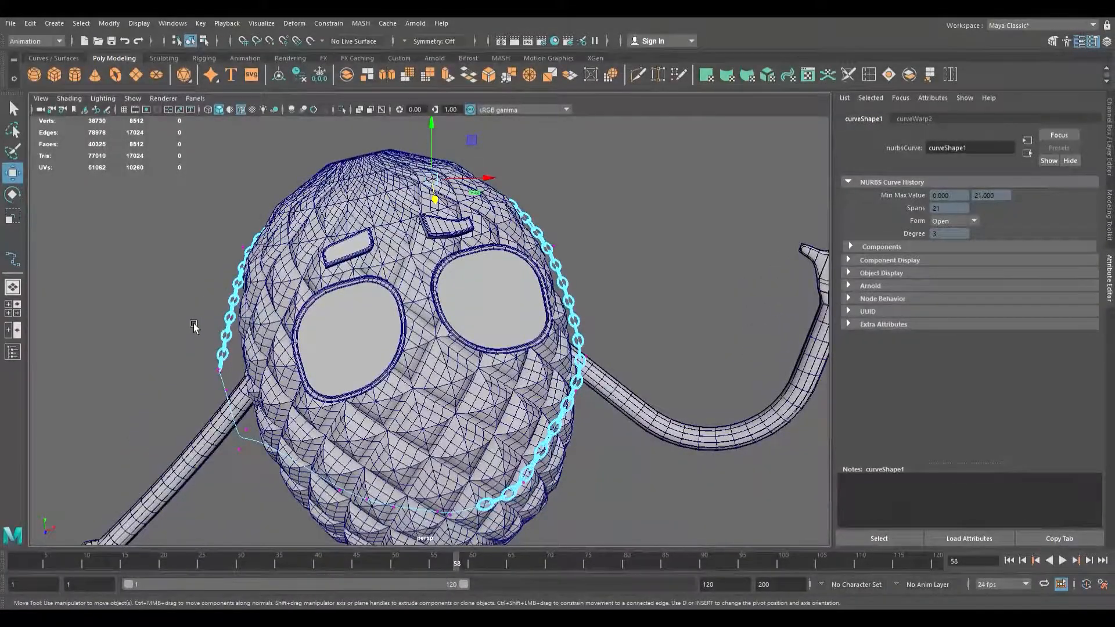
pyautogui.moveTo(272, 377); pyautogui.dragTo(283, 379)
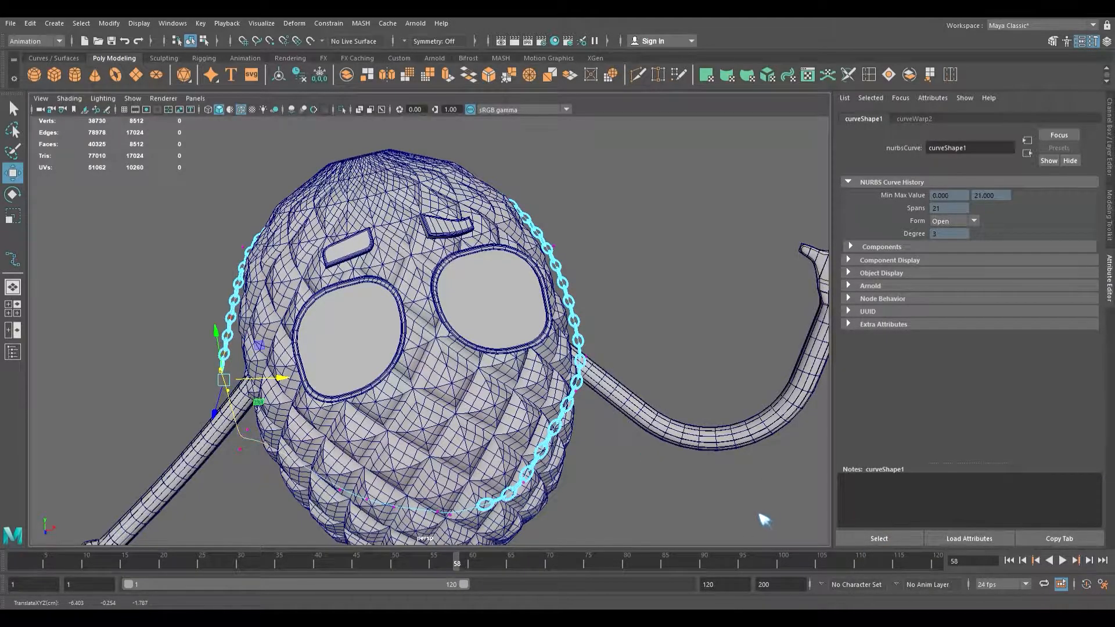
pyautogui.moveTo(283, 379); pyautogui.dragTo(309, 384)
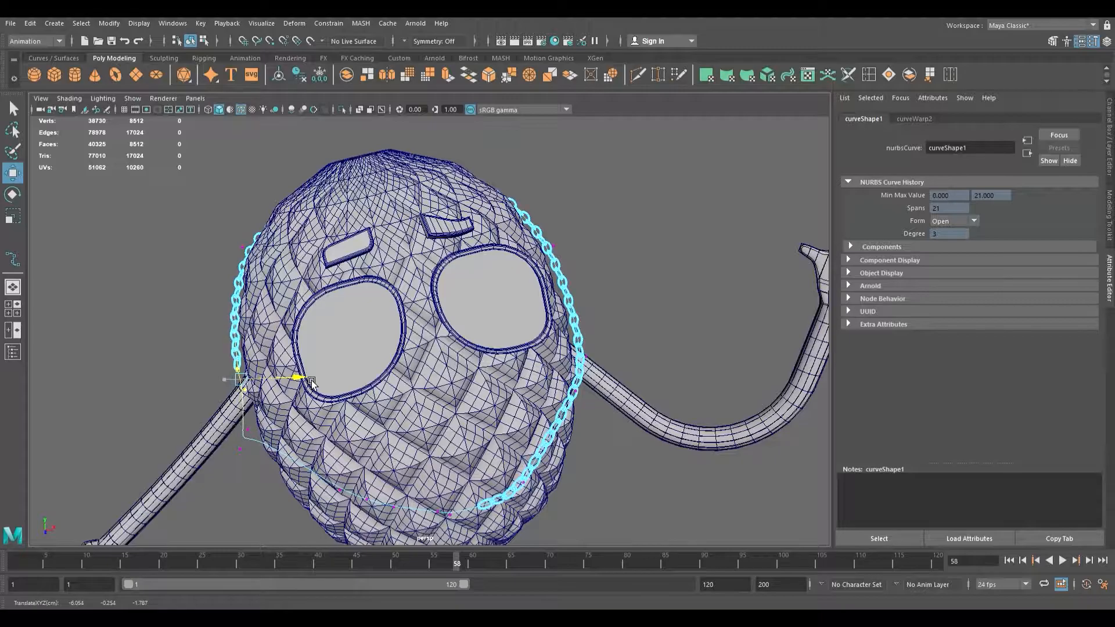
pyautogui.keyDown('alt'); pyautogui.moveTo(441, 442); pyautogui.dragTo(570, 429); pyautogui.keyUp('alt')
pyautogui.scroll(-6, 391, 426)
pyautogui.scroll(6, 473, 409)
pyautogui.scroll(5, 419, 427)
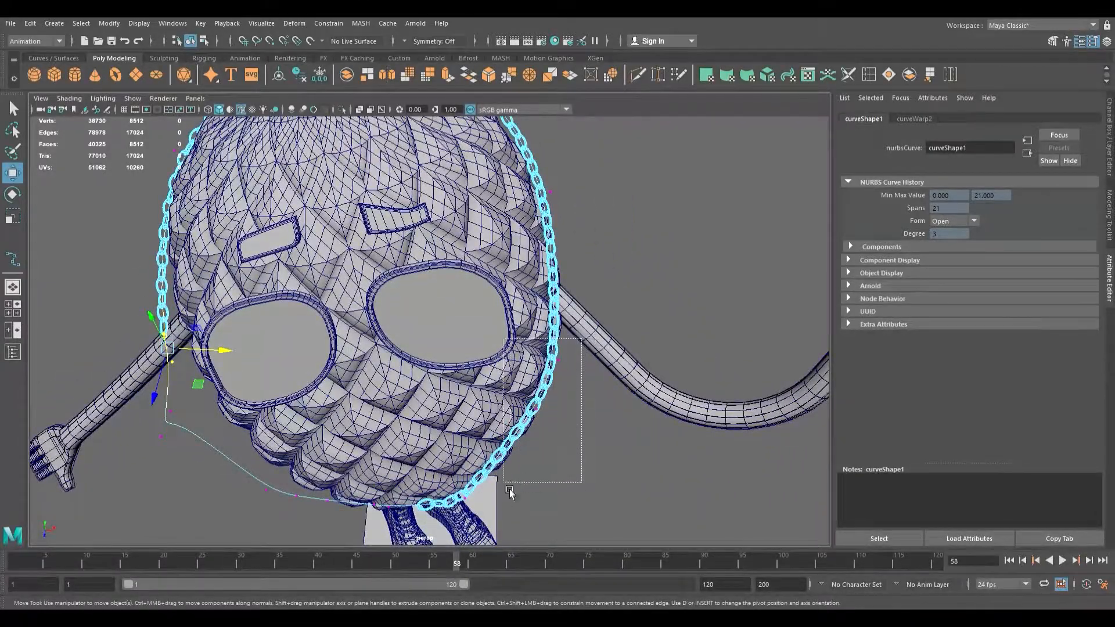
# Select the control vertices on the lower front strand and lower them along the body's front.
pyautogui.moveTo(570, 436); pyautogui.dragTo(275, 302)
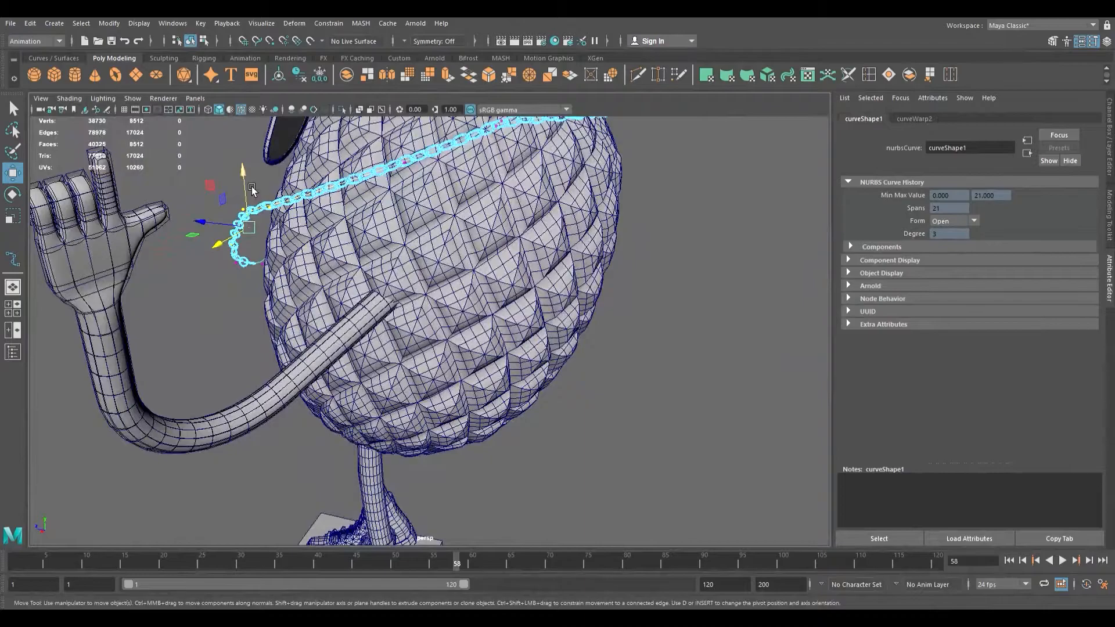
pyautogui.moveTo(252, 189); pyautogui.dragTo(258, 208)
pyautogui.keyDown('alt'); pyautogui.moveTo(268, 262); pyautogui.dragTo(411, 352); pyautogui.keyUp('alt')
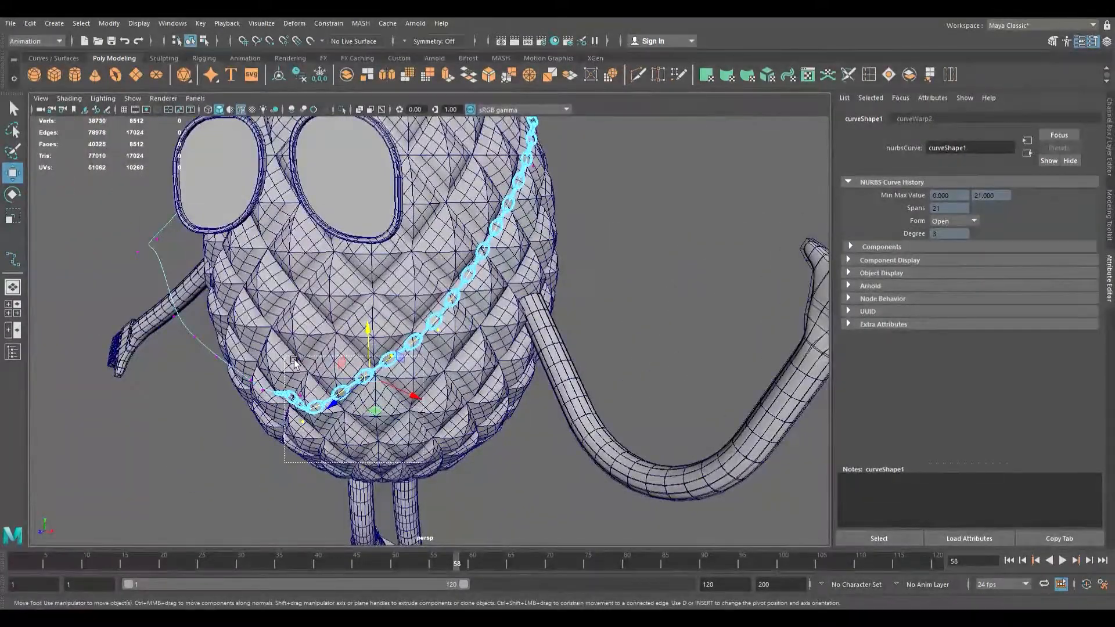
pyautogui.moveTo(309, 380); pyautogui.dragTo(314, 399)
pyautogui.keyDown('alt'); pyautogui.moveTo(315, 398); pyautogui.dragTo(450, 415); pyautogui.keyUp('alt')
# Move the control vertices at the chain's front bend in toward the body's surface.
pyautogui.scroll(3, 412, 389)
pyautogui.keyDown('alt'); pyautogui.moveTo(471, 424); pyautogui.dragTo(364, 366, button='middle'); pyautogui.keyUp('alt')
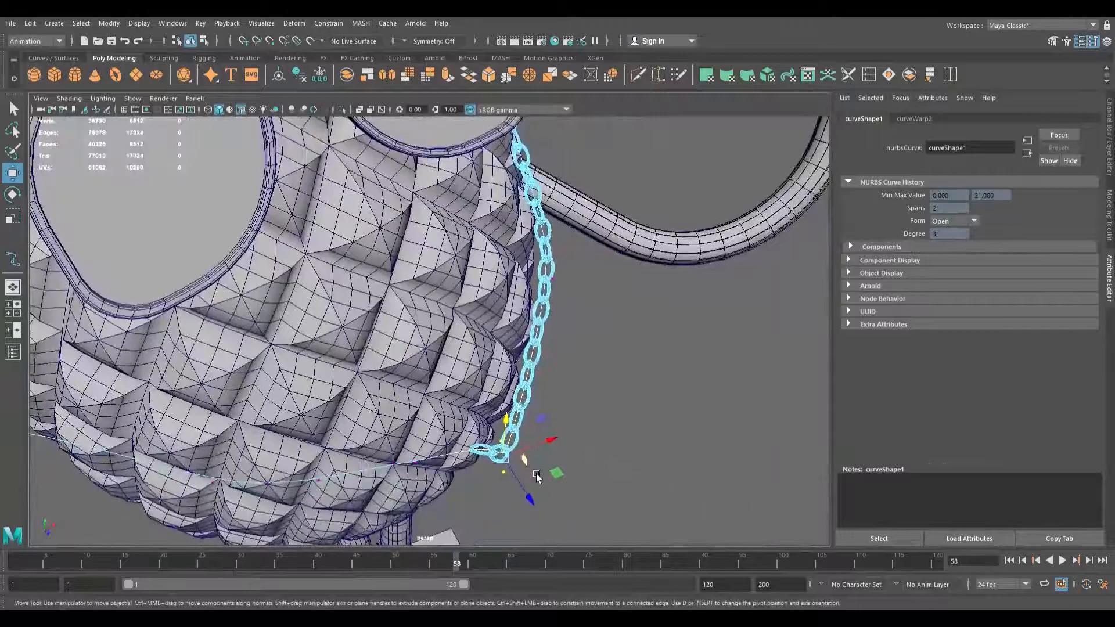
pyautogui.moveTo(538, 497); pyautogui.dragTo(416, 399)
pyautogui.scroll(-4, 415, 400)
pyautogui.keyDown('alt'); pyautogui.moveTo(409, 392); pyautogui.dragTo(520, 445, button='middle'); pyautogui.keyUp('alt')
pyautogui.scroll(2, 463, 439)
pyautogui.scroll(2, 486, 416)
# Adjust the height of the control vertices around the sharp front bend to straighten the strand.
pyautogui.keyDown('alt'); pyautogui.moveTo(521, 446); pyautogui.dragTo(432, 431); pyautogui.keyUp('alt')
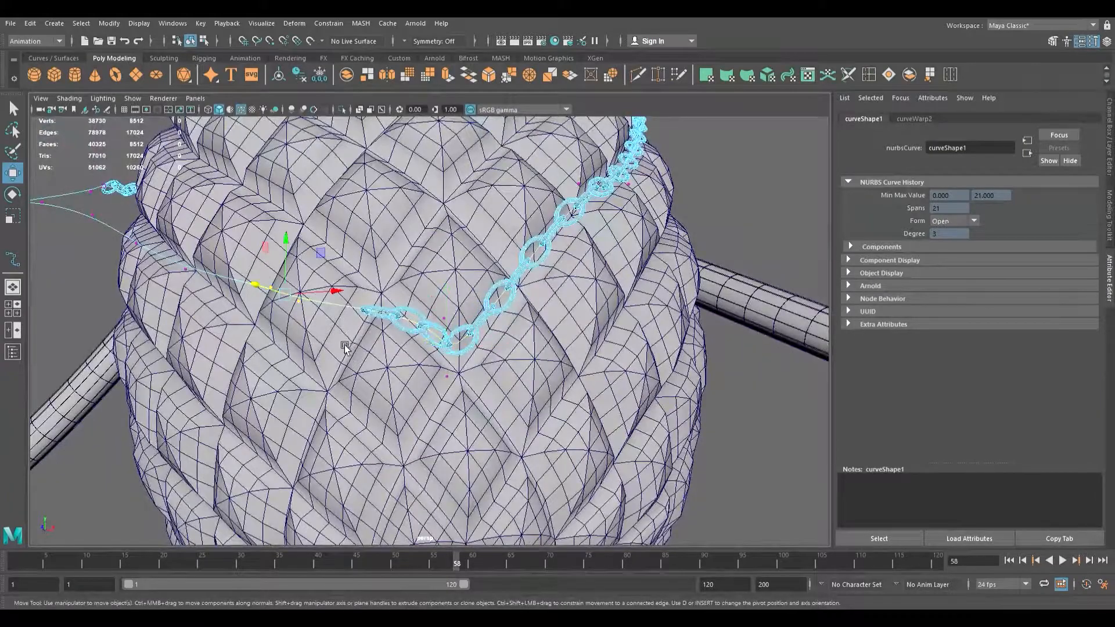
pyautogui.moveTo(296, 259); pyautogui.dragTo(299, 352)
pyautogui.click(456, 384)
pyautogui.moveTo(448, 350); pyautogui.dragTo(460, 414)
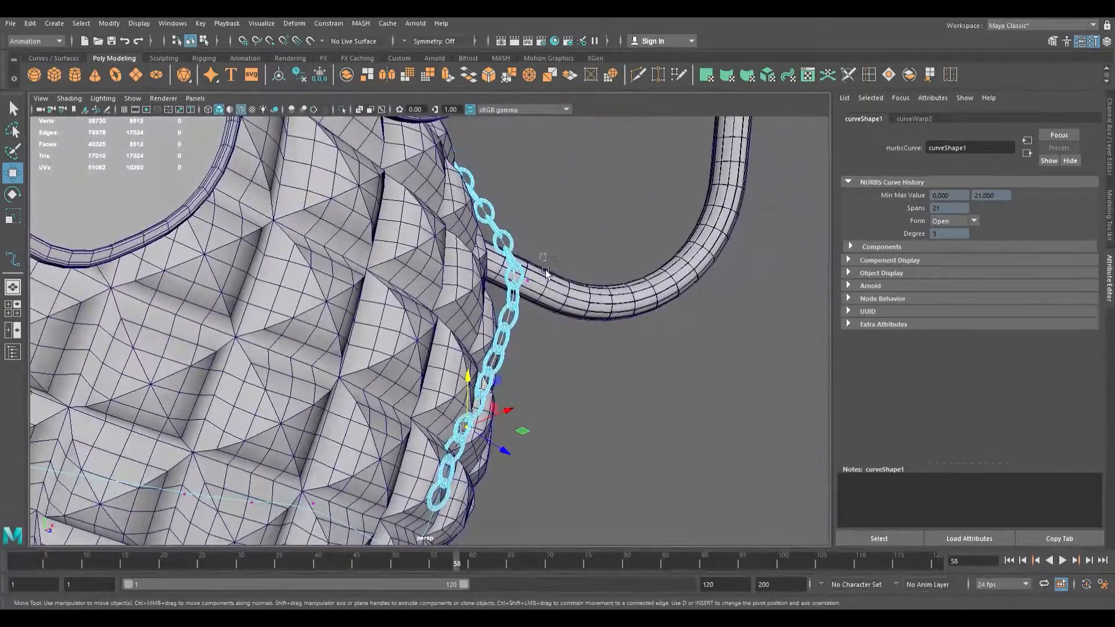
# Move the control vertex beside the character's left arm inward and fit the lower front vertices to the body's surface.
pyautogui.moveTo(570, 293); pyautogui.dragTo(504, 313)
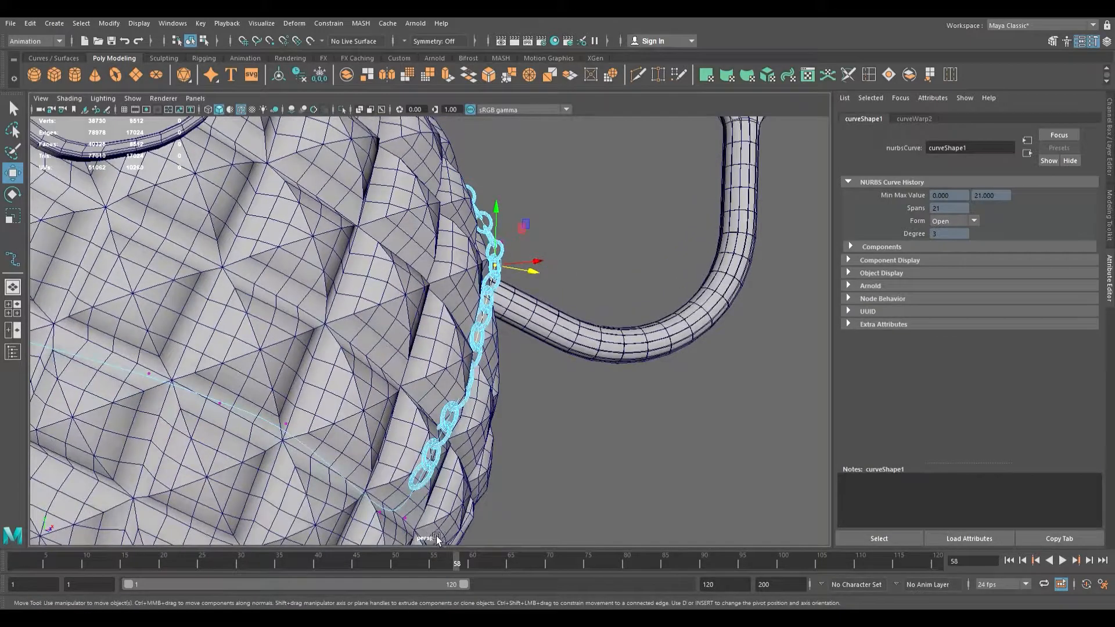
pyautogui.keyDown('alt'); pyautogui.moveTo(398, 498); pyautogui.dragTo(374, 426); pyautogui.keyUp('alt')
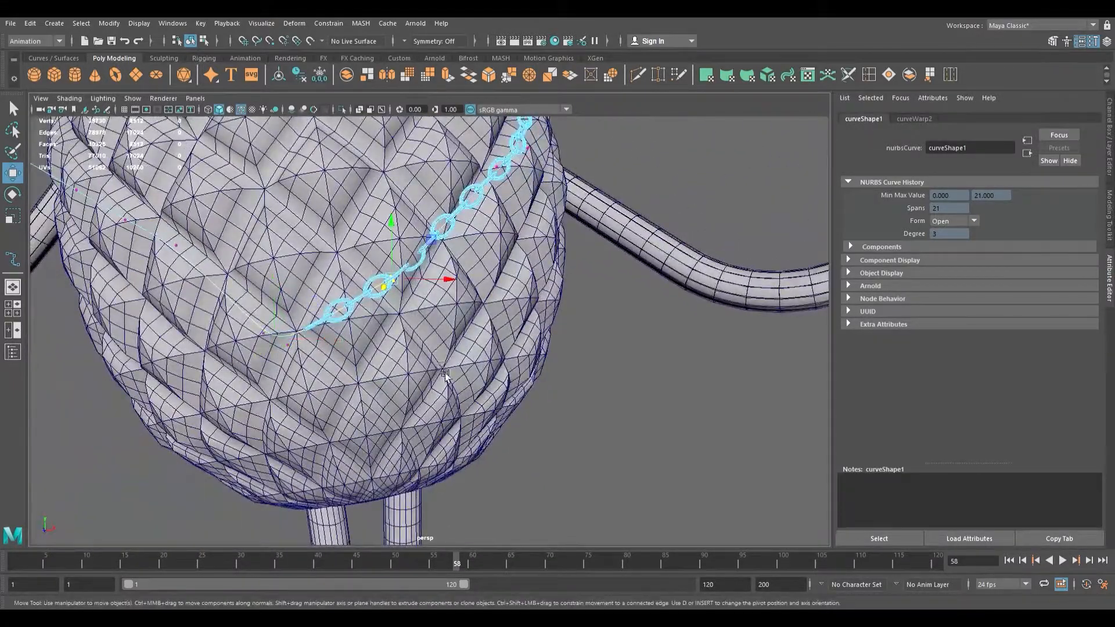
pyautogui.keyDown('alt'); pyautogui.moveTo(444, 374); pyautogui.dragTo(422, 437); pyautogui.keyUp('alt')
pyautogui.moveTo(412, 376); pyautogui.dragTo(427, 381)
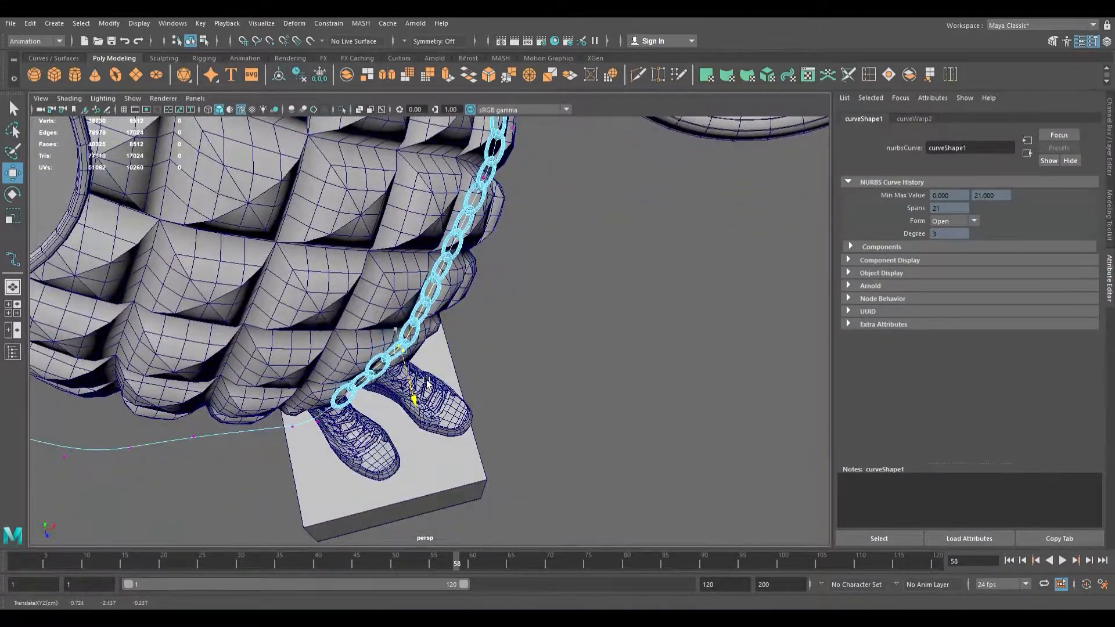
pyautogui.moveTo(451, 336); pyautogui.dragTo(461, 335)
pyautogui.moveTo(428, 399); pyautogui.dragTo(380, 323)
pyautogui.keyDown('alt'); pyautogui.moveTo(380, 323); pyautogui.dragTo(414, 333, button='middle'); pyautogui.keyUp('alt')
pyautogui.keyDown('alt'); pyautogui.moveTo(414, 333); pyautogui.dragTo(475, 365); pyautogui.keyUp('alt')
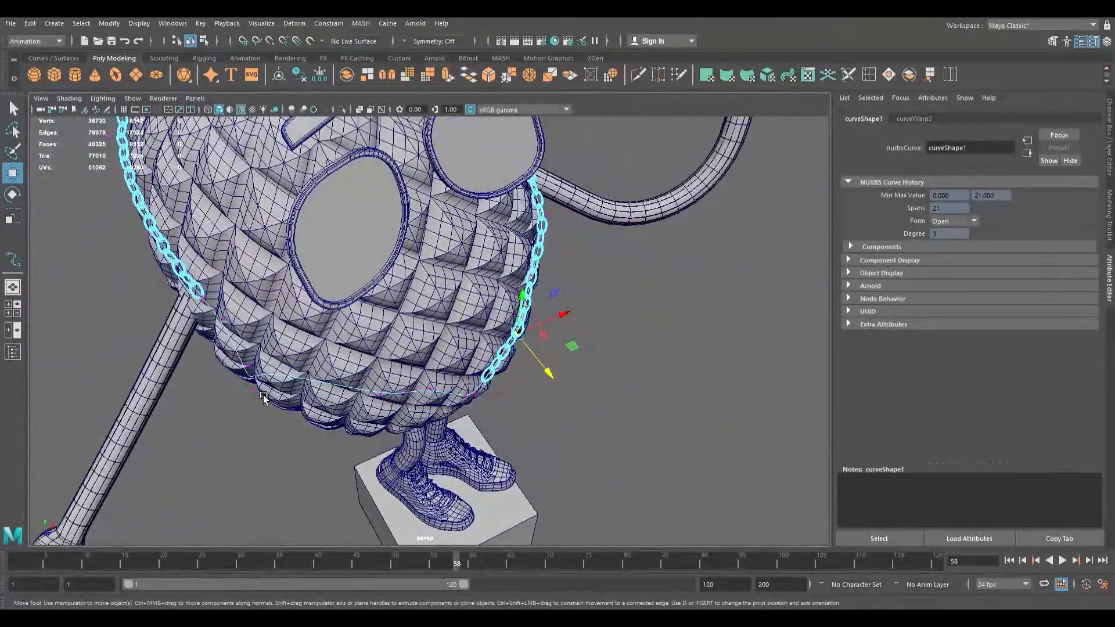
# Reposition the control vertices of the bare curve section below the character's right eye to follow the body.
pyautogui.moveTo(267, 423); pyautogui.dragTo(382, 412)
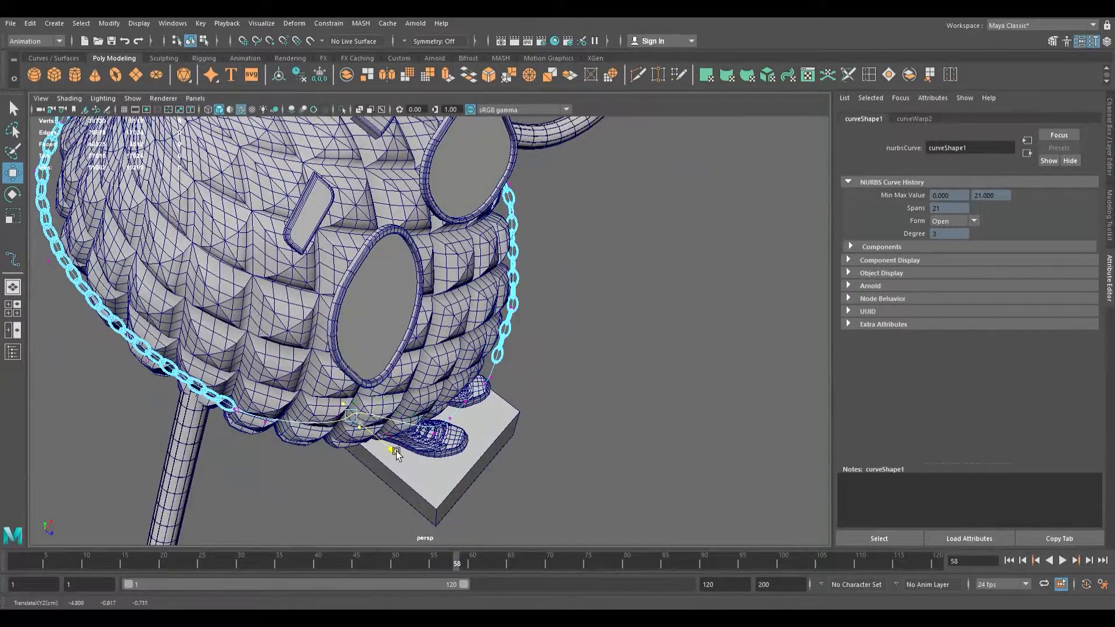
pyautogui.keyDown('alt'); pyautogui.moveTo(395, 449); pyautogui.dragTo(515, 441); pyautogui.keyUp('alt')
pyautogui.click(465, 412)
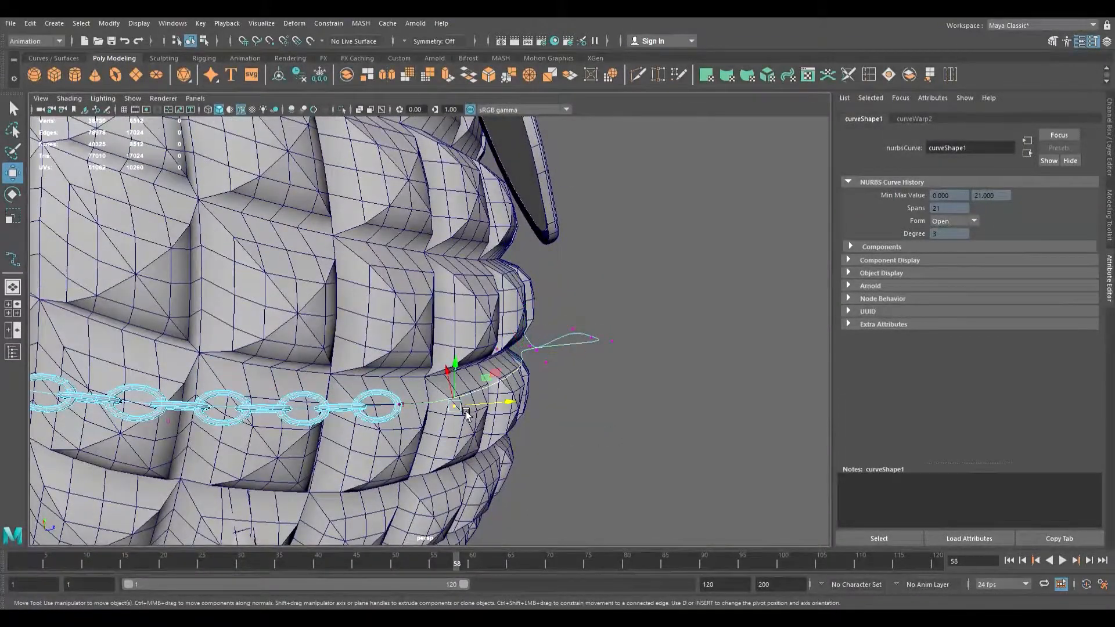
pyautogui.moveTo(496, 414); pyautogui.dragTo(492, 407, button='middle')
pyautogui.keyDown('alt'); pyautogui.moveTo(474, 413); pyautogui.dragTo(492, 482); pyautogui.keyUp('alt')
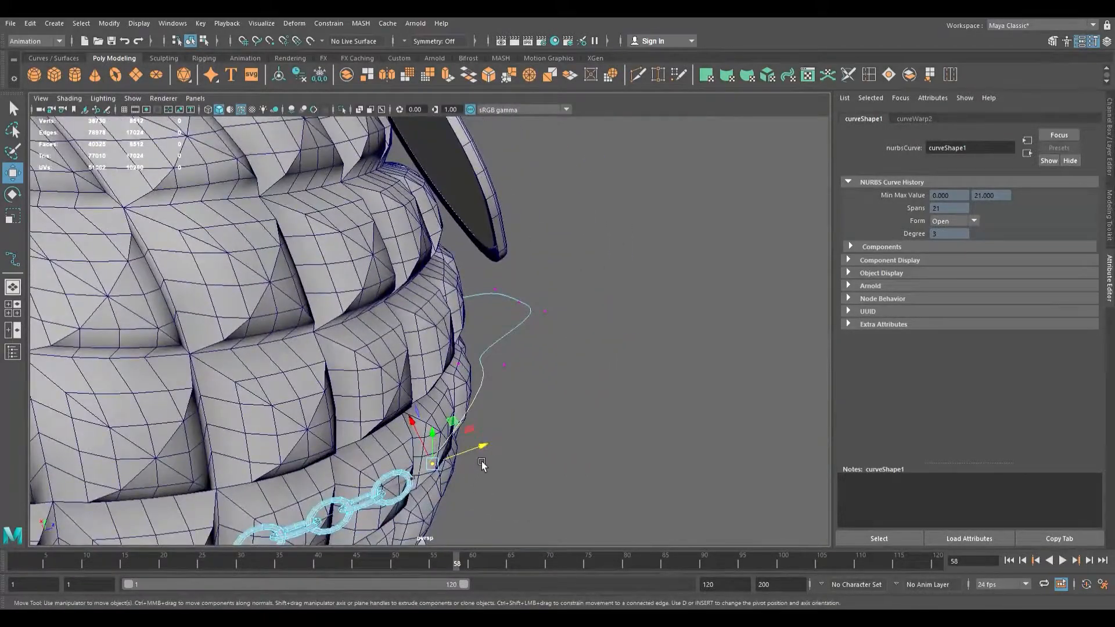
pyautogui.moveTo(440, 457); pyautogui.dragTo(427, 442)
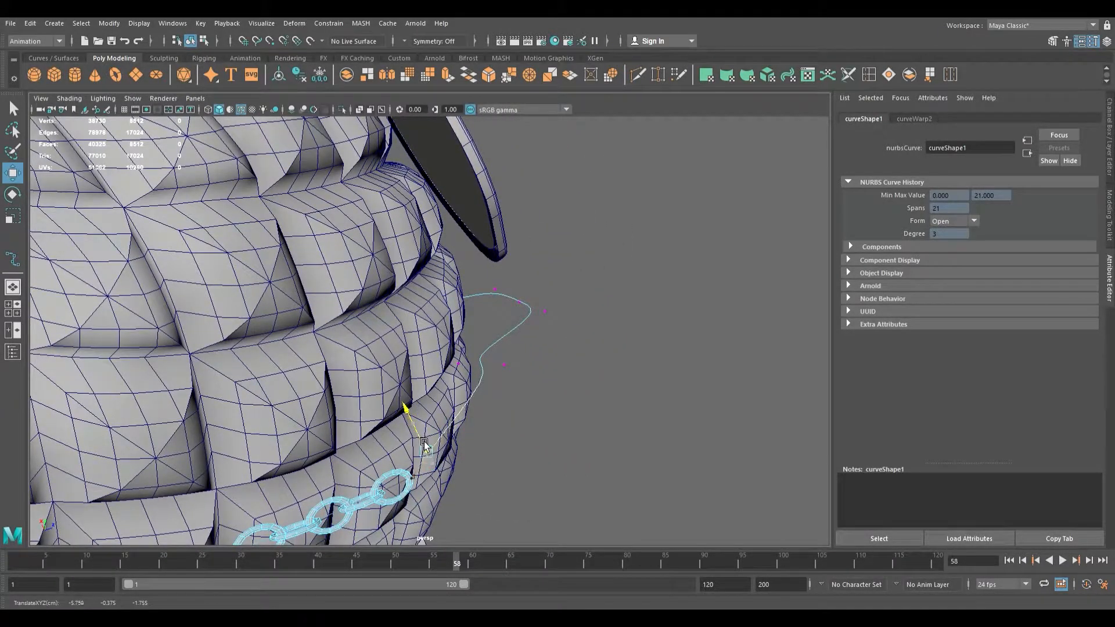
# Adjust the control vertices of the protruding curve section at the front, bringing it closer to the body below the eyes.
pyautogui.keyDown('alt'); pyautogui.moveTo(481, 469); pyautogui.dragTo(561, 466); pyautogui.keyUp('alt')
pyautogui.moveTo(603, 396); pyautogui.dragTo(617, 433)
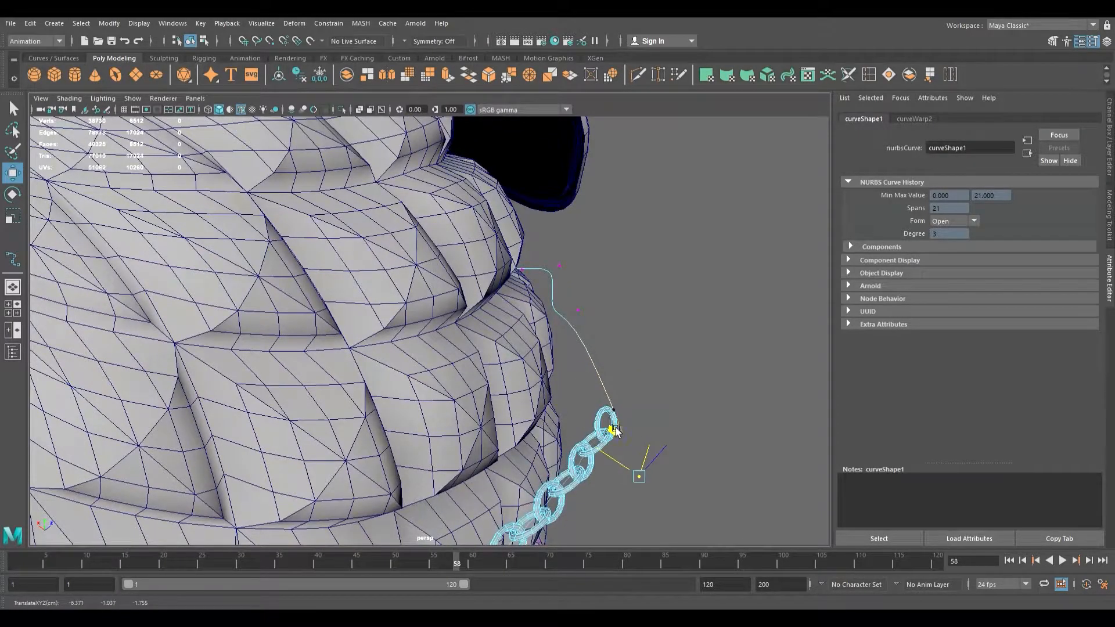
pyautogui.moveTo(580, 385); pyautogui.dragTo(549, 338)
pyautogui.click(603, 395)
pyautogui.keyDown('alt'); pyautogui.moveTo(617, 457); pyautogui.dragTo(521, 465); pyautogui.keyUp('alt')
pyautogui.moveTo(581, 484); pyautogui.dragTo(363, 406)
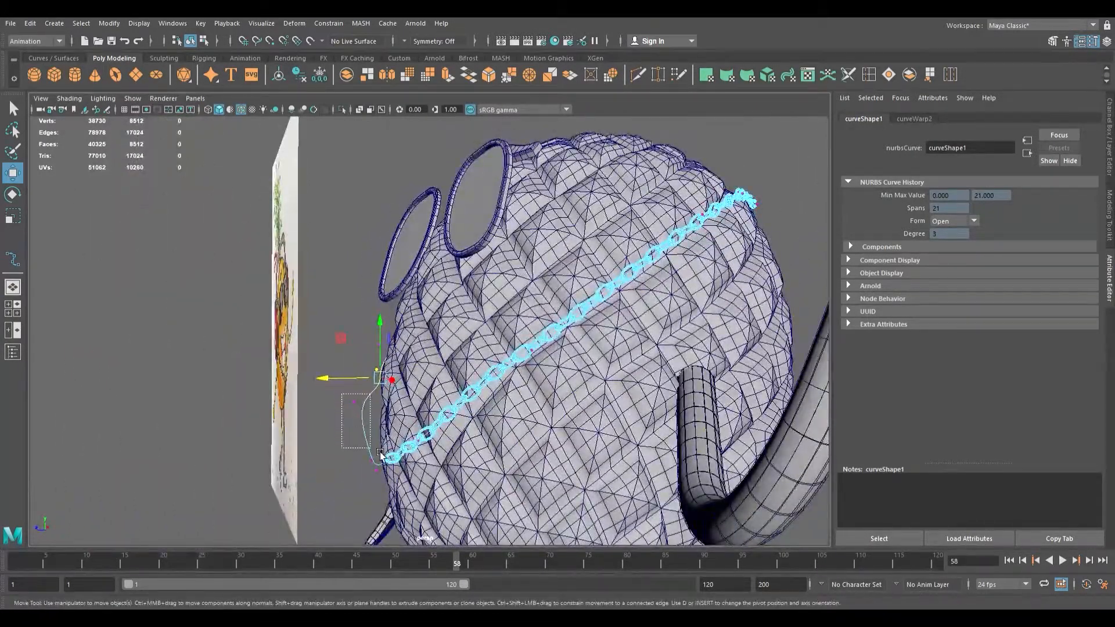
pyautogui.moveTo(360, 445); pyautogui.dragTo(357, 413)
pyautogui.moveTo(320, 370); pyautogui.dragTo(419, 429)
# Delete two surplus control vertices from the curve's lower front section.
pyautogui.scroll(4, 476, 486)
pyautogui.keyDown('alt'); pyautogui.moveTo(419, 428); pyautogui.dragTo(504, 446, button='right'); pyautogui.keyUp('alt')
pyautogui.keyDown('alt'); pyautogui.moveTo(504, 446); pyautogui.dragTo(516, 414); pyautogui.keyUp('alt')
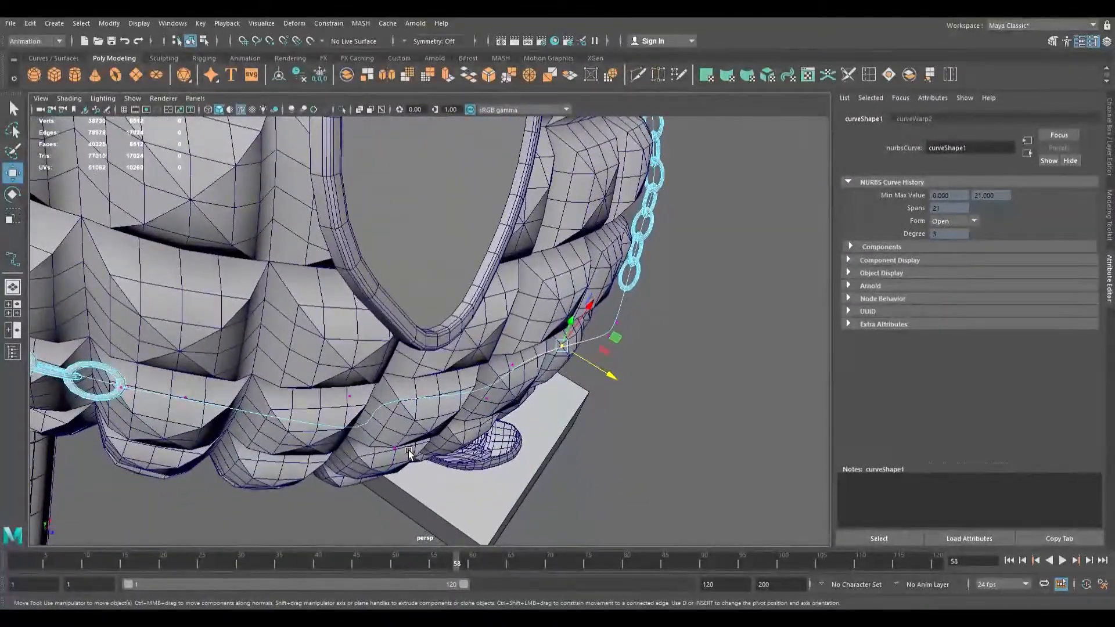
pyautogui.click(434, 472)
pyautogui.keyDown('alt'); pyautogui.moveTo(433, 472); pyautogui.dragTo(464, 410); pyautogui.keyUp('alt')
pyautogui.keyDown('alt'); pyautogui.moveTo(465, 410); pyautogui.dragTo(418, 381, button='right'); pyautogui.keyUp('alt')
pyautogui.keyDown('alt'); pyautogui.moveTo(418, 381); pyautogui.dragTo(356, 328); pyautogui.keyUp('alt')
pyautogui.keyDown('alt'); pyautogui.moveTo(356, 329); pyautogui.dragTo(290, 271, button='middle'); pyautogui.keyUp('alt')
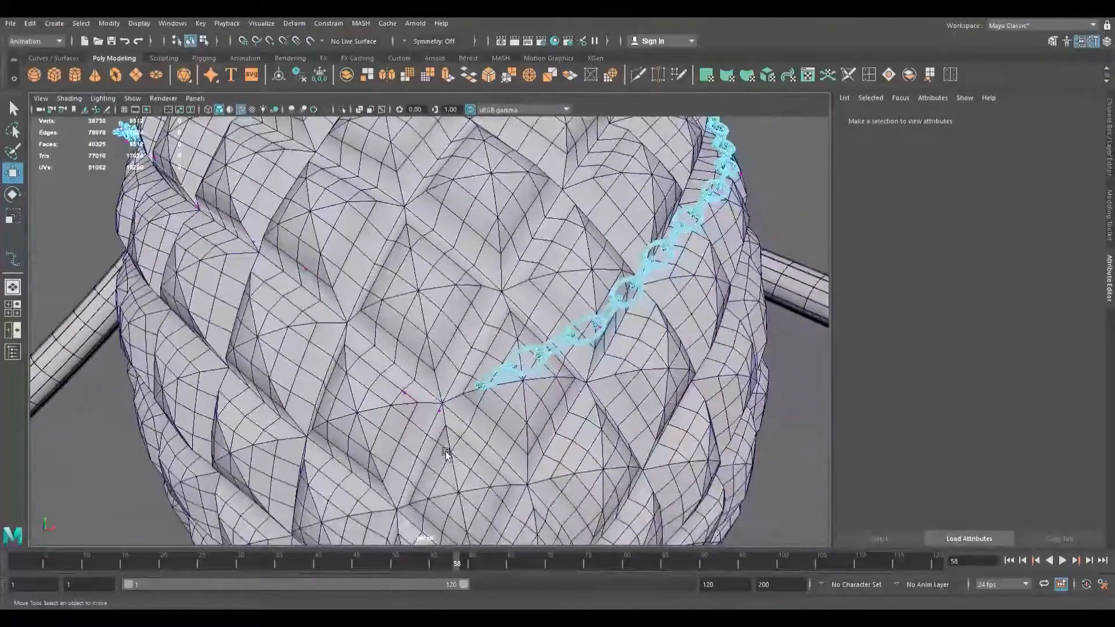
pyautogui.click(448, 415)
pyautogui.click(472, 429)
pyautogui.keyDown('alt'); pyautogui.moveTo(473, 428); pyautogui.dragTo(440, 431); pyautogui.keyUp('alt')
pyautogui.click(413, 393)
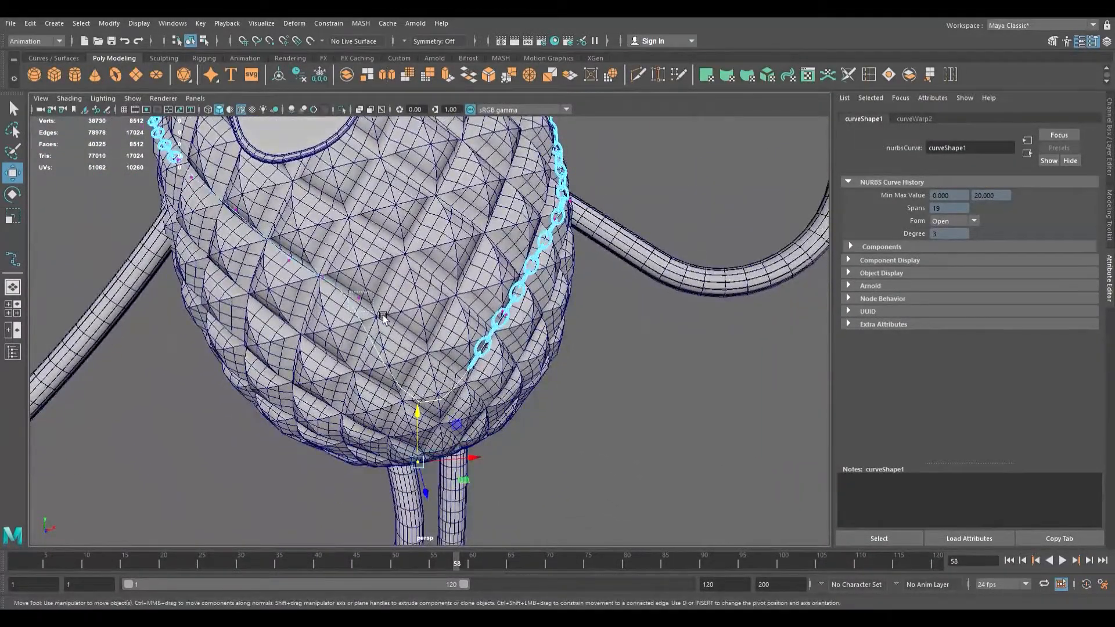
# Move the remaining front control vertices to smooth the curve across the belly, and return to object selection.
pyautogui.moveTo(390, 300); pyautogui.dragTo(377, 344)
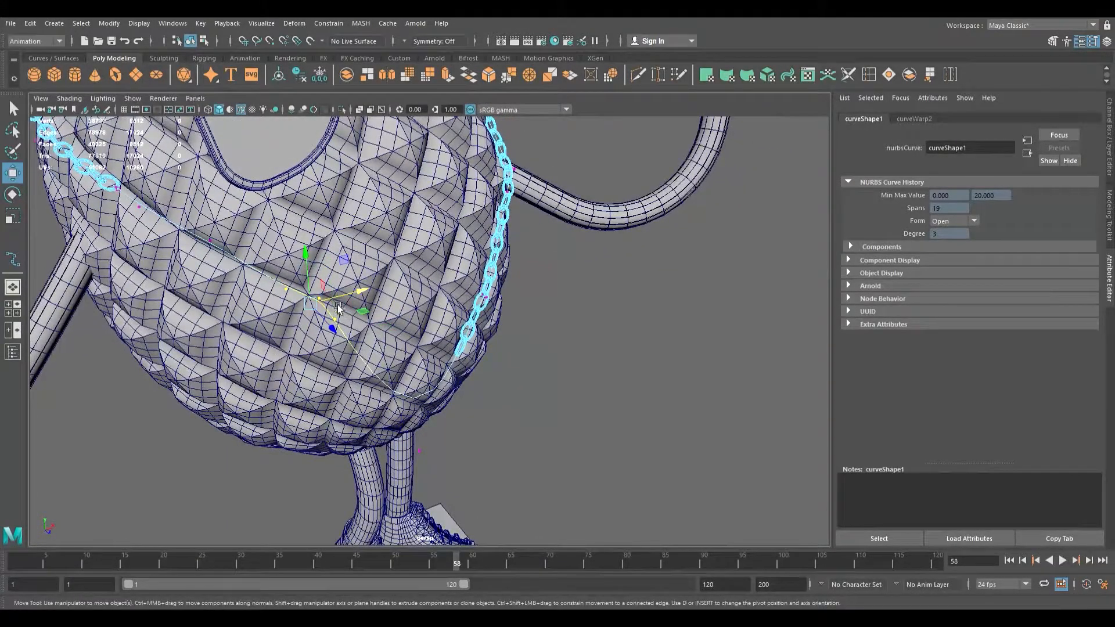
pyautogui.moveTo(317, 283); pyautogui.dragTo(433, 362)
pyautogui.moveTo(372, 487); pyautogui.dragTo(496, 348)
pyautogui.click(489, 349)
pyautogui.keyDown('alt'); pyautogui.moveTo(590, 365); pyautogui.dragTo(493, 373, button='middle'); pyautogui.keyUp('alt')
# Select the chain mesh and open the attributes of its MASH Distribute node.
pyautogui.scroll(4, 492, 373)
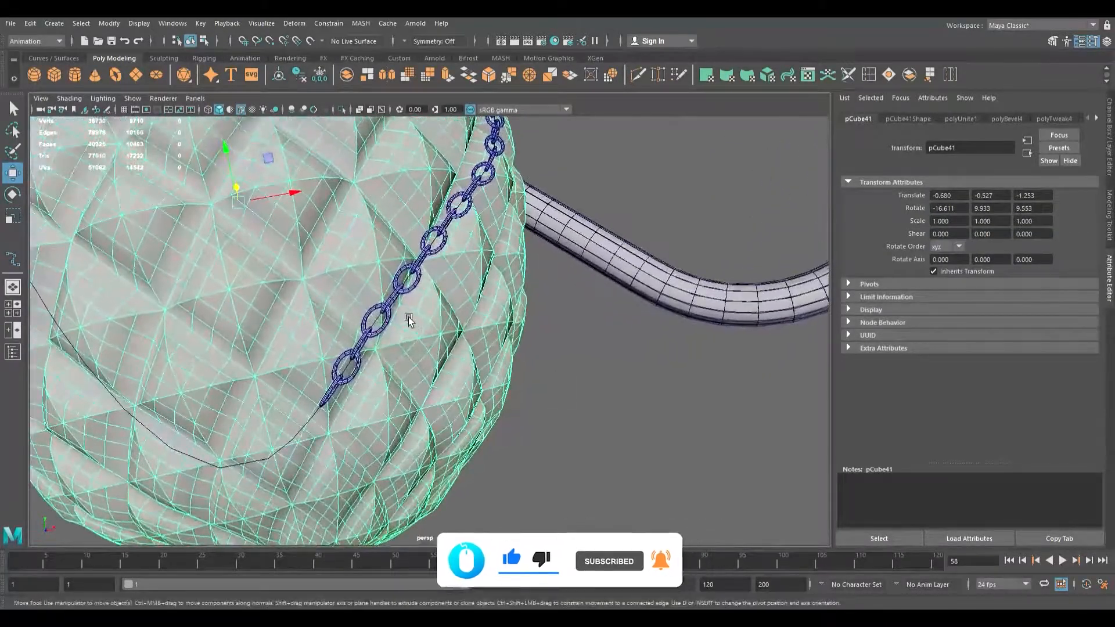
pyautogui.click(419, 291)
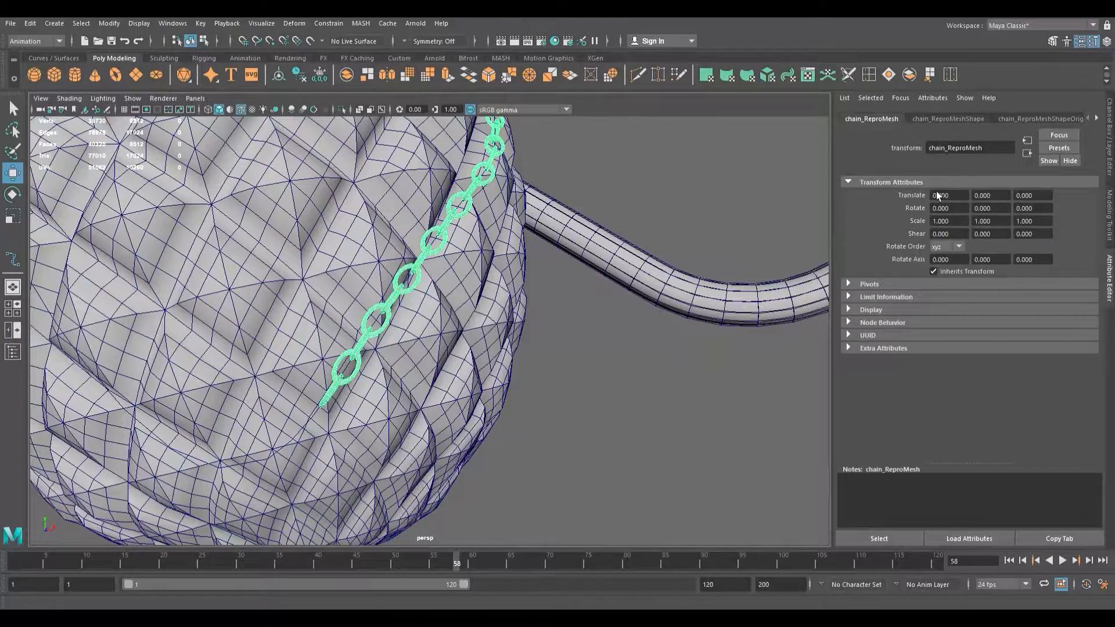
pyautogui.click(946, 126)
pyautogui.click(1008, 122)
pyautogui.click(1007, 122)
pyautogui.click(1004, 122)
pyautogui.click(1000, 125)
pyautogui.scroll(1, 977, 123)
pyautogui.scroll(-3, 977, 123)
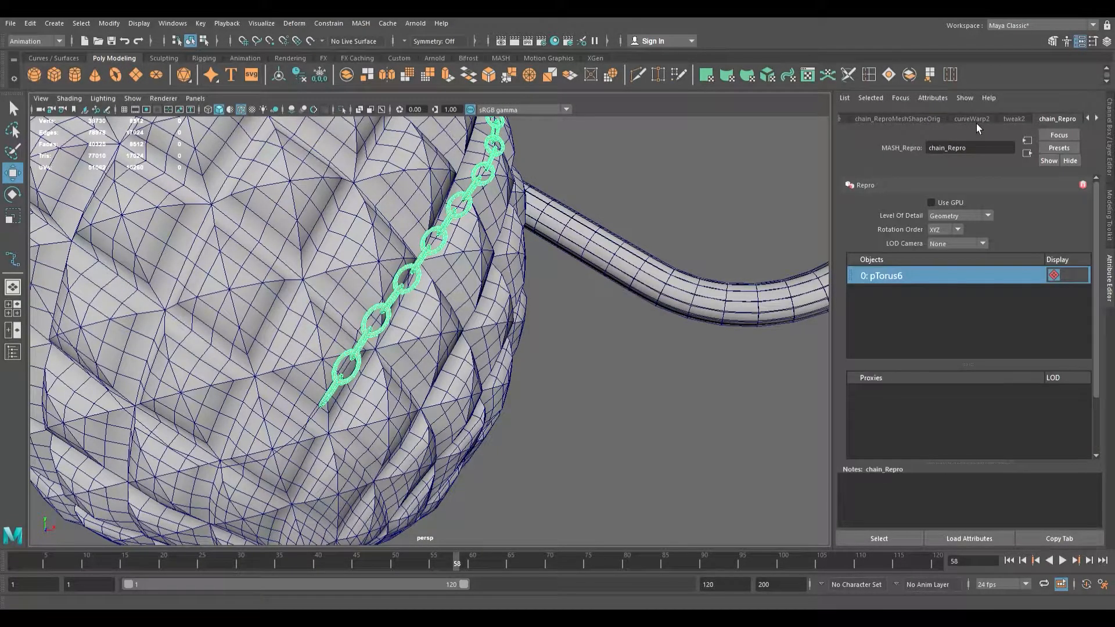
pyautogui.scroll(-2, 977, 123)
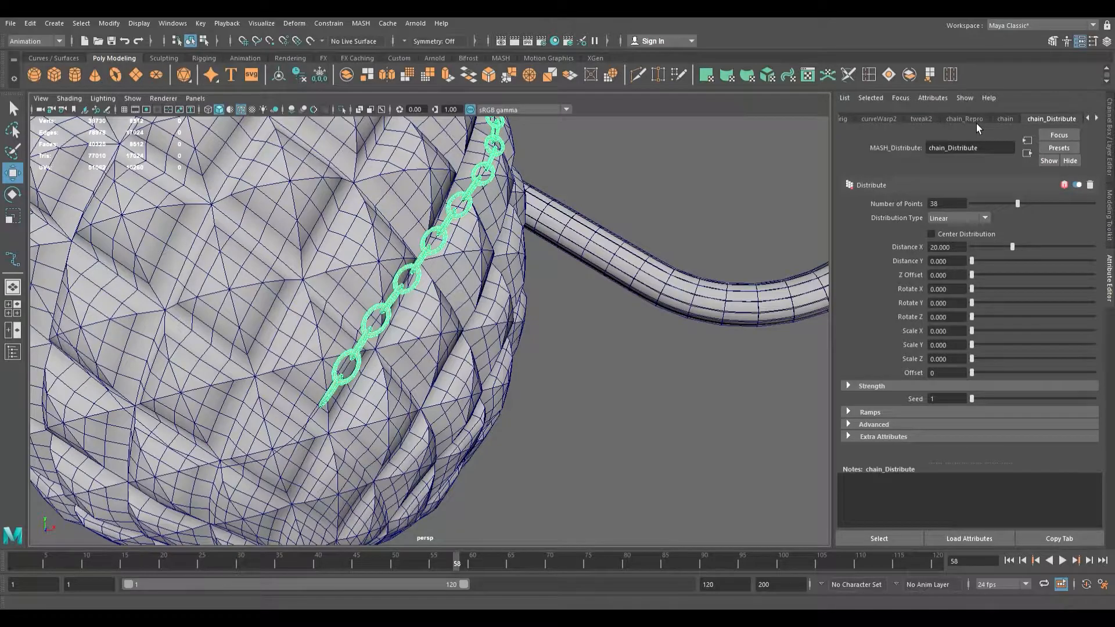
# Try raising the chain's Number of Points to 100 and check the links around the body.
pyautogui.moveTo(1026, 210); pyautogui.dragTo(1105, 224)
pyautogui.scroll(-4, 487, 329)
pyautogui.keyDown('alt'); pyautogui.moveTo(488, 328); pyautogui.dragTo(690, 334); pyautogui.keyUp('alt')
pyautogui.keyDown('alt'); pyautogui.moveTo(592, 334); pyautogui.dragTo(601, 358); pyautogui.keyUp('alt')
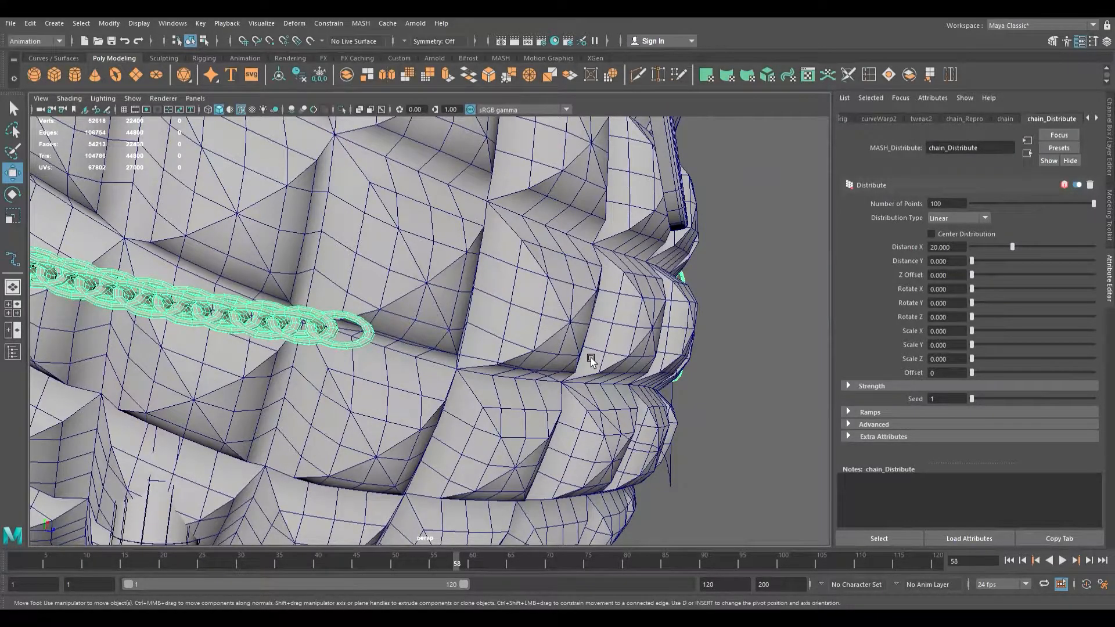
pyautogui.keyDown('alt'); pyautogui.moveTo(575, 362); pyautogui.dragTo(422, 321); pyautogui.keyUp('alt')
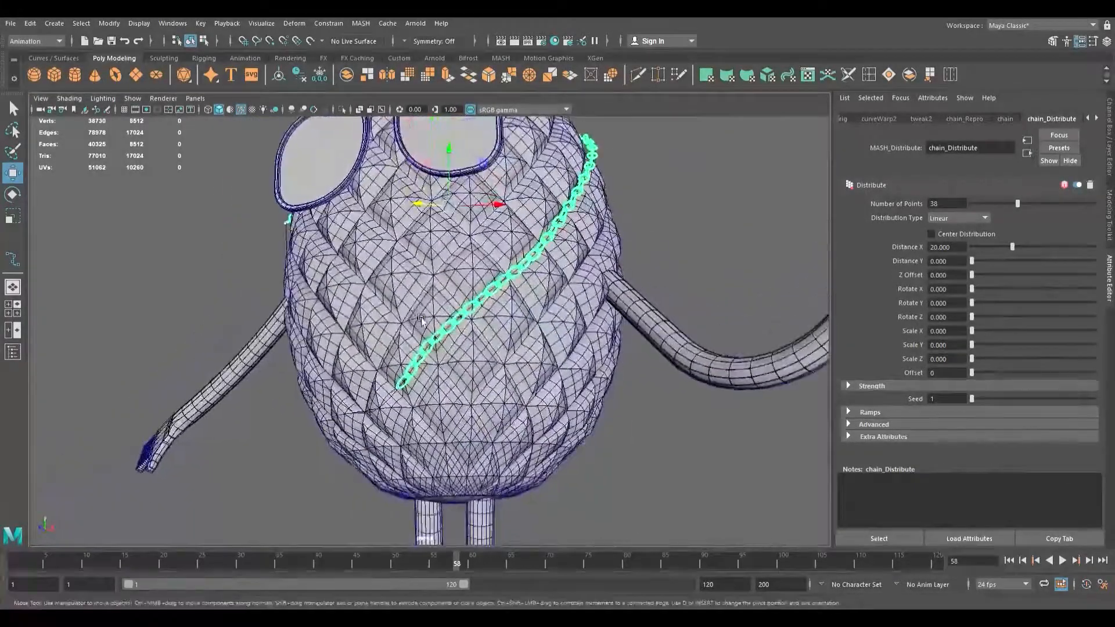
# Increase the chain's Distance X to 27.692, checking the spacing of the links around the body.
pyautogui.moveTo(1006, 252); pyautogui.dragTo(1030, 259)
pyautogui.keyDown('alt'); pyautogui.moveTo(598, 283); pyautogui.dragTo(678, 302); pyautogui.keyUp('alt')
pyautogui.scroll(5, 516, 336)
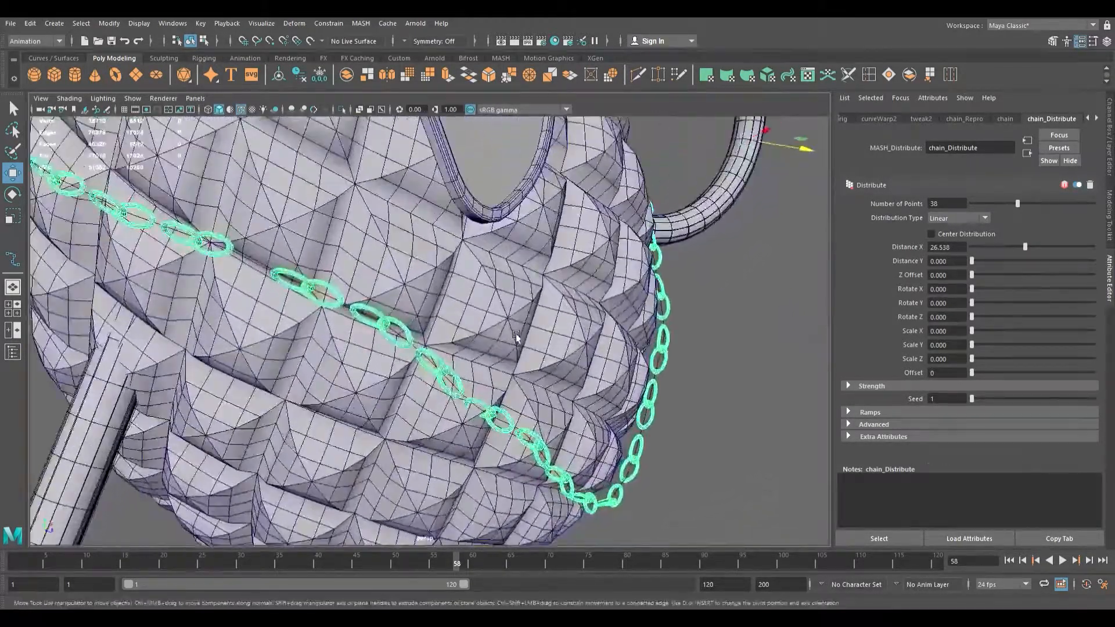
pyautogui.keyDown('alt'); pyautogui.moveTo(386, 301); pyautogui.dragTo(619, 367); pyautogui.keyUp('alt')
pyautogui.scroll(4, 620, 367)
pyautogui.moveTo(1033, 256); pyautogui.dragTo(1034, 252)
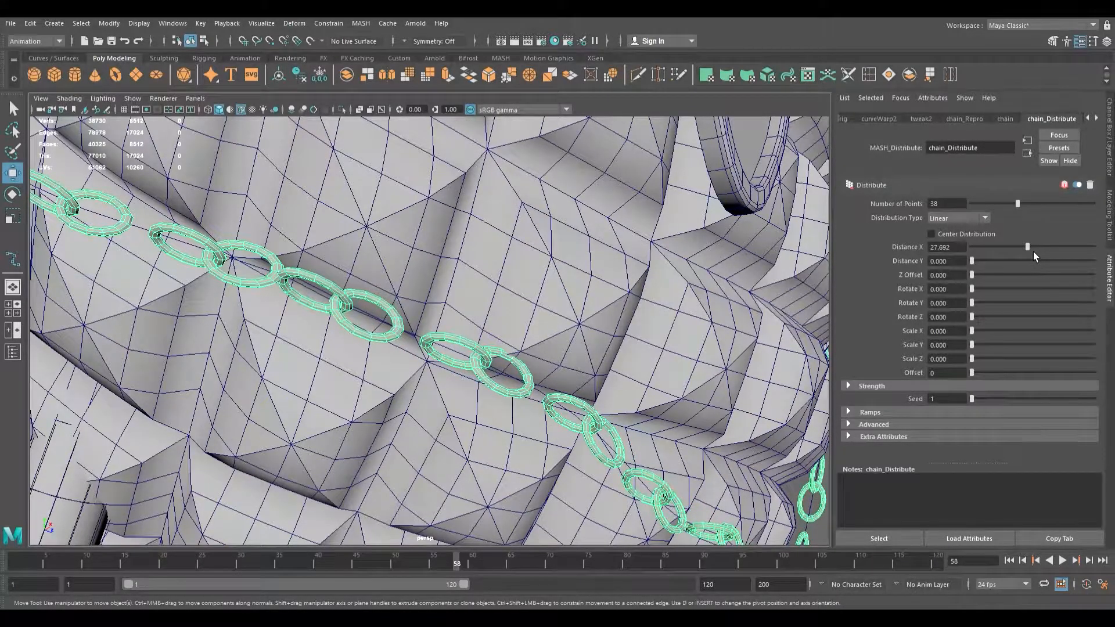
# Raise the chain's Number of Points to 53 so the links connect, and check the chain around the body.
pyautogui.moveTo(1025, 208); pyautogui.dragTo(1040, 212)
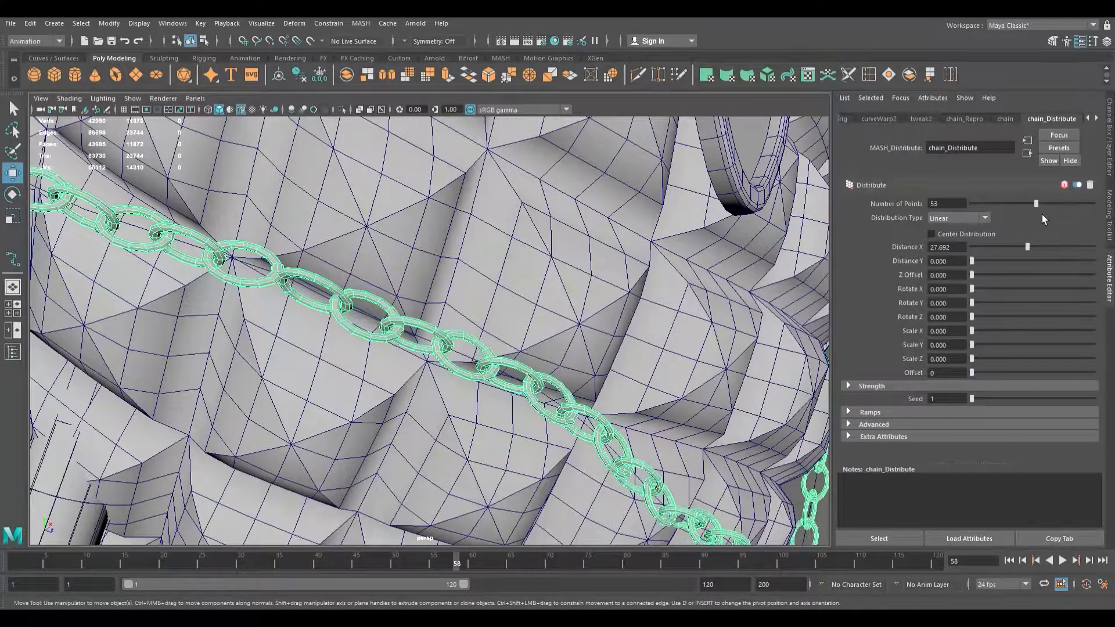
pyautogui.scroll(-6, 726, 238)
pyautogui.keyDown('alt'); pyautogui.moveTo(726, 240); pyautogui.dragTo(624, 331); pyautogui.keyUp('alt')
pyautogui.scroll(-5, 592, 240)
pyautogui.keyDown('alt'); pyautogui.moveTo(624, 331); pyautogui.dragTo(749, 395, button='right'); pyautogui.keyUp('alt')
pyautogui.keyDown('alt'); pyautogui.moveTo(523, 316); pyautogui.dragTo(507, 319); pyautogui.keyUp('alt')
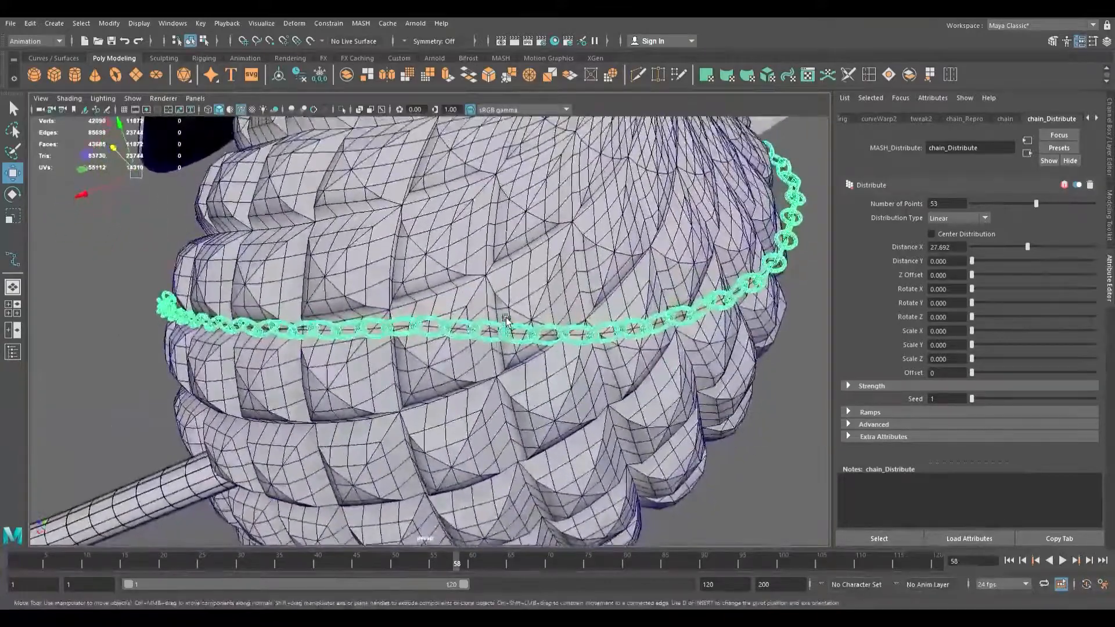
pyautogui.keyDown('alt'); pyautogui.moveTo(507, 319); pyautogui.dragTo(406, 279, button='right'); pyautogui.keyUp('alt')
pyautogui.keyDown('alt'); pyautogui.moveTo(511, 279); pyautogui.dragTo(522, 296); pyautogui.keyUp('alt')
pyautogui.keyDown('alt'); pyautogui.moveTo(552, 279); pyautogui.dragTo(697, 279, button='right'); pyautogui.keyUp('alt')
pyautogui.keyDown('alt'); pyautogui.moveTo(697, 279); pyautogui.dragTo(625, 257); pyautogui.keyUp('alt')
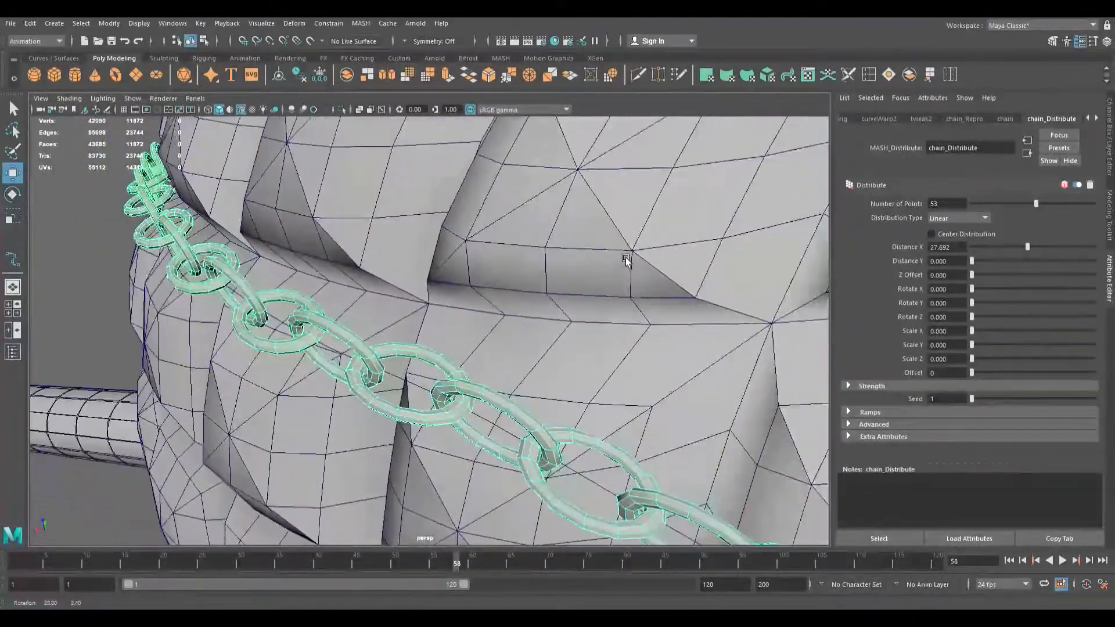
# Select the curve inside the chain, switch it to control vertex editing and pick a vertex on the body's side.
pyautogui.click(287, 323)
pyautogui.keyDown('alt'); pyautogui.moveTo(287, 323); pyautogui.dragTo(436, 266); pyautogui.keyUp('alt')
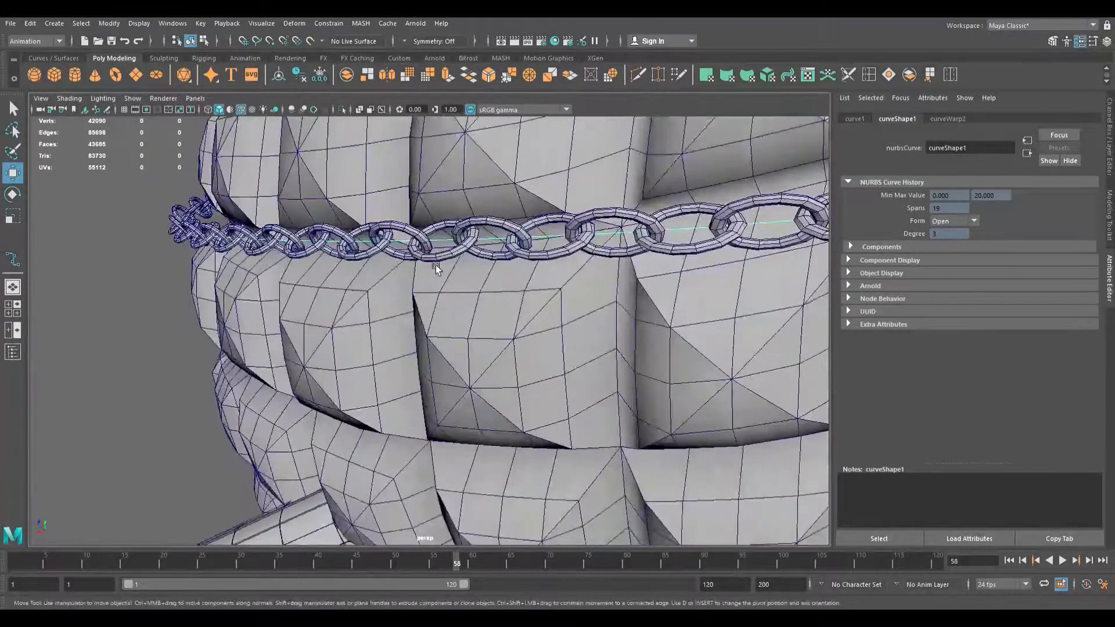
pyautogui.click(391, 242)
pyautogui.keyDown('alt'); pyautogui.moveTo(488, 249); pyautogui.dragTo(428, 241, button='right'); pyautogui.keyUp('alt')
pyautogui.keyDown('alt'); pyautogui.moveTo(507, 264); pyautogui.dragTo(202, 193); pyautogui.keyUp('alt')
pyautogui.moveTo(278, 334); pyautogui.dragTo(279, 333)
pyautogui.keyDown('alt'); pyautogui.moveTo(279, 333); pyautogui.dragTo(448, 226); pyautogui.keyUp('alt')
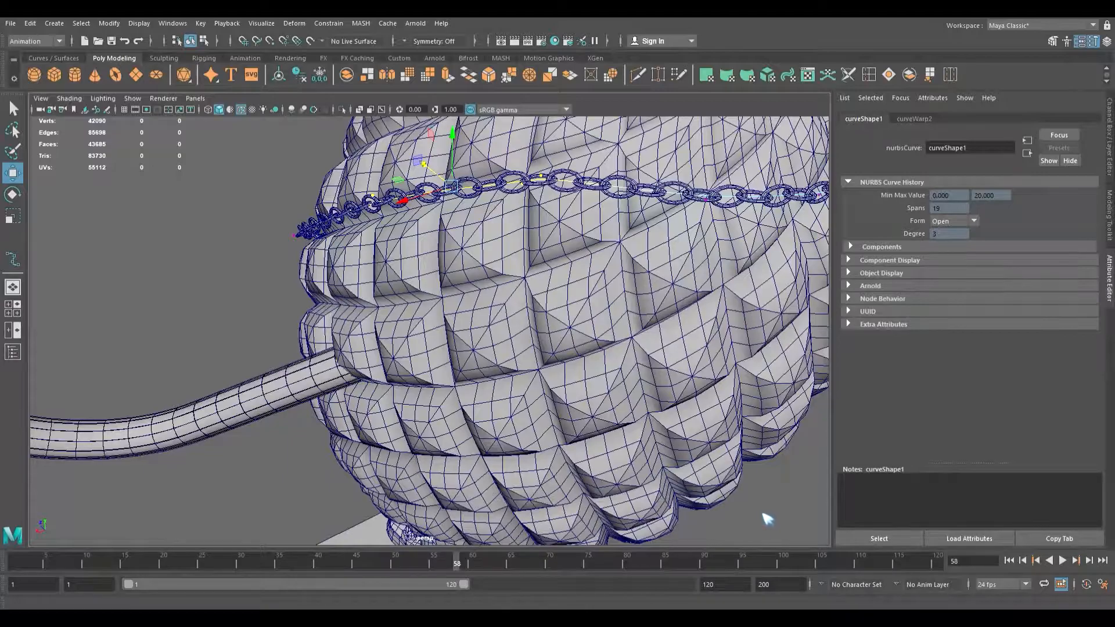
# Reposition the curve's control vertex above the raised arm so the links lie along the body's side.
pyautogui.keyDown('alt'); pyautogui.moveTo(494, 322); pyautogui.dragTo(401, 342); pyautogui.keyUp('alt')
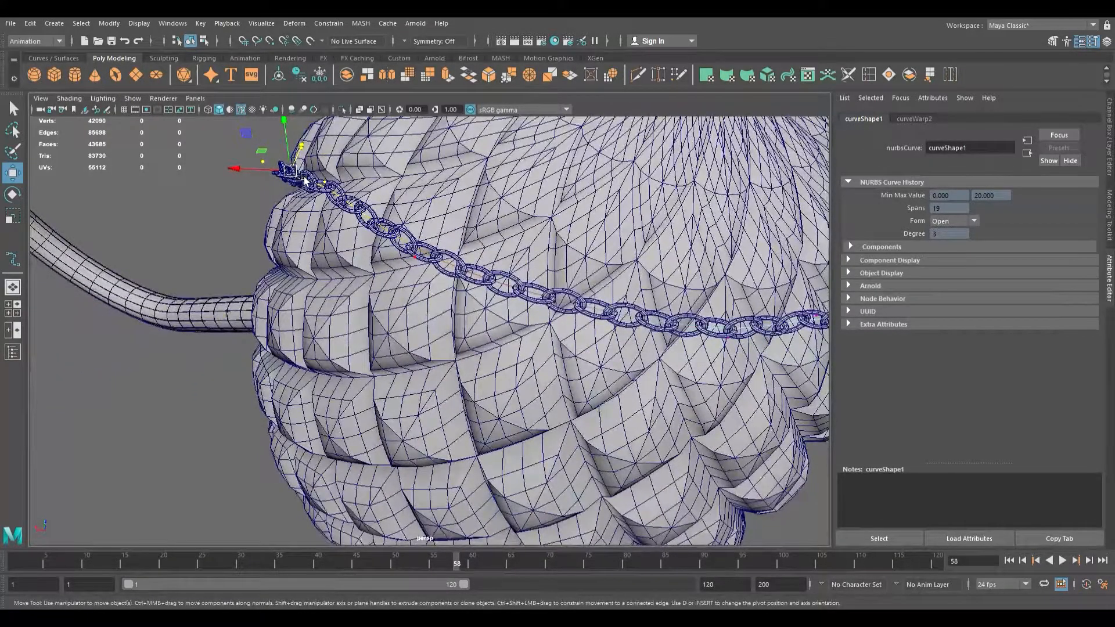
pyautogui.keyDown('alt'); pyautogui.moveTo(307, 171); pyautogui.dragTo(372, 227); pyautogui.keyUp('alt')
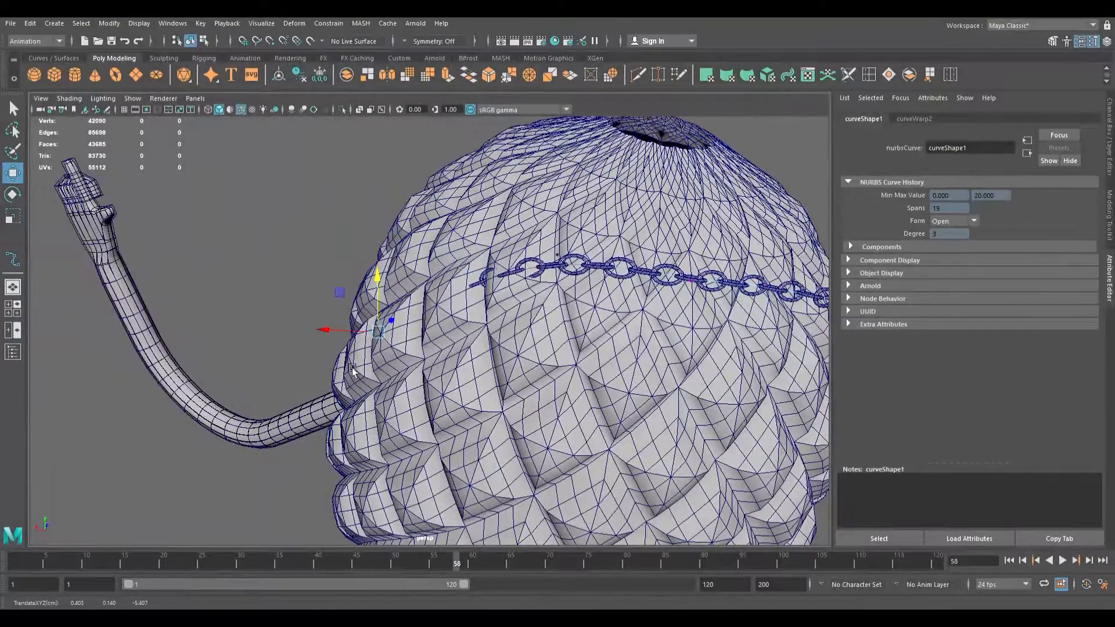
pyautogui.keyDown('alt'); pyautogui.moveTo(308, 351); pyautogui.dragTo(380, 365); pyautogui.keyUp('alt')
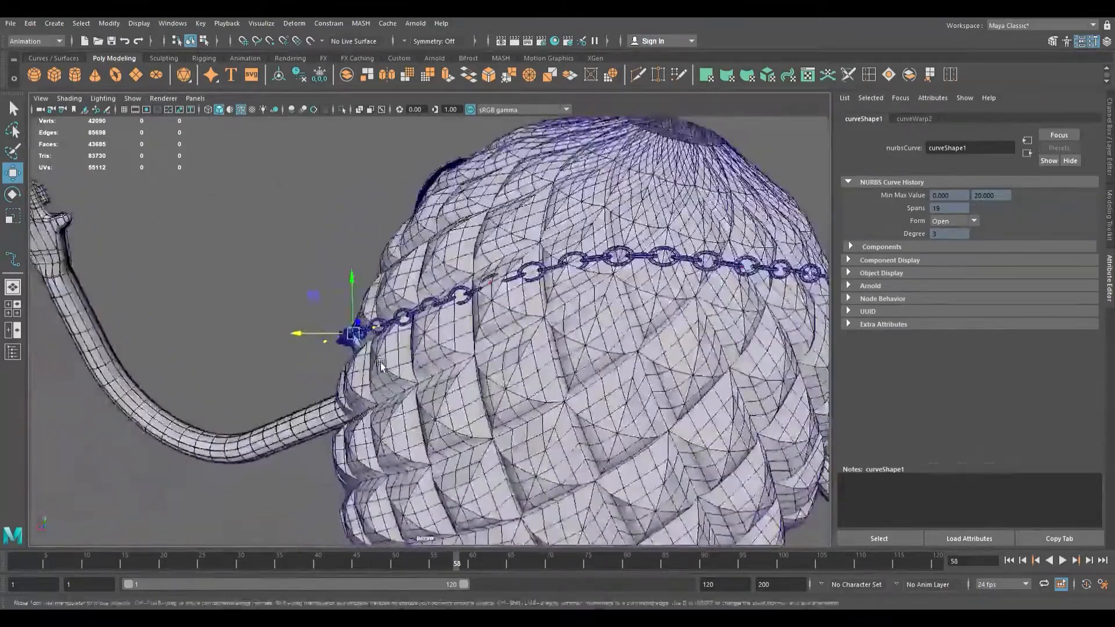
pyautogui.moveTo(358, 296); pyautogui.dragTo(359, 312)
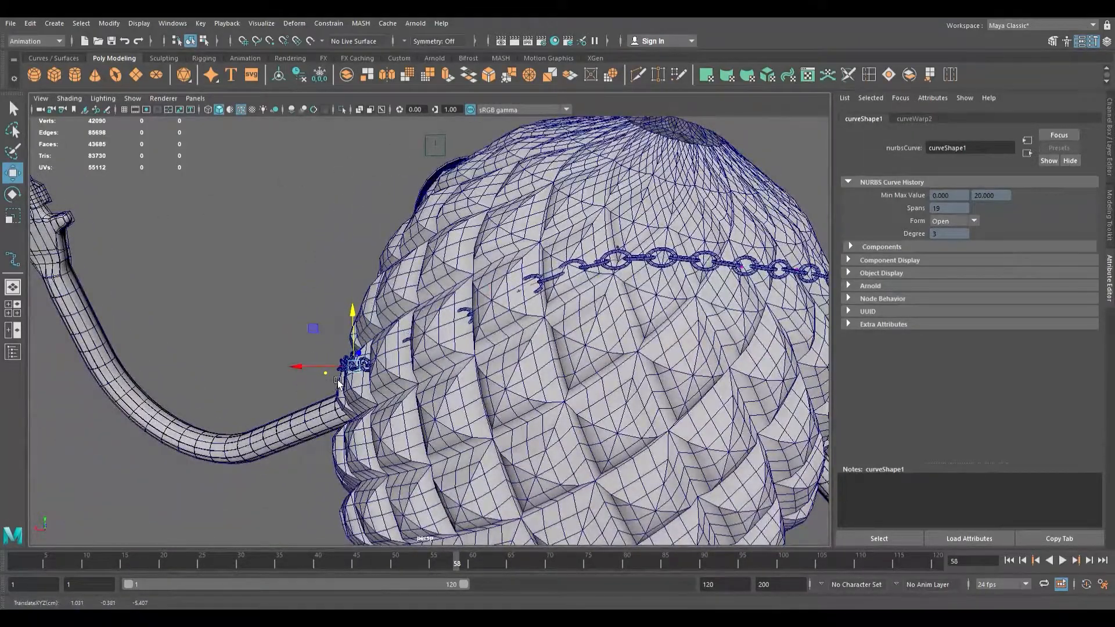
pyautogui.moveTo(309, 369); pyautogui.dragTo(346, 230)
# Move the control vertices behind the body and above the lowered arm so the chain follows the surface.
pyautogui.keyDown('alt'); pyautogui.moveTo(410, 287); pyautogui.dragTo(271, 243); pyautogui.keyUp('alt')
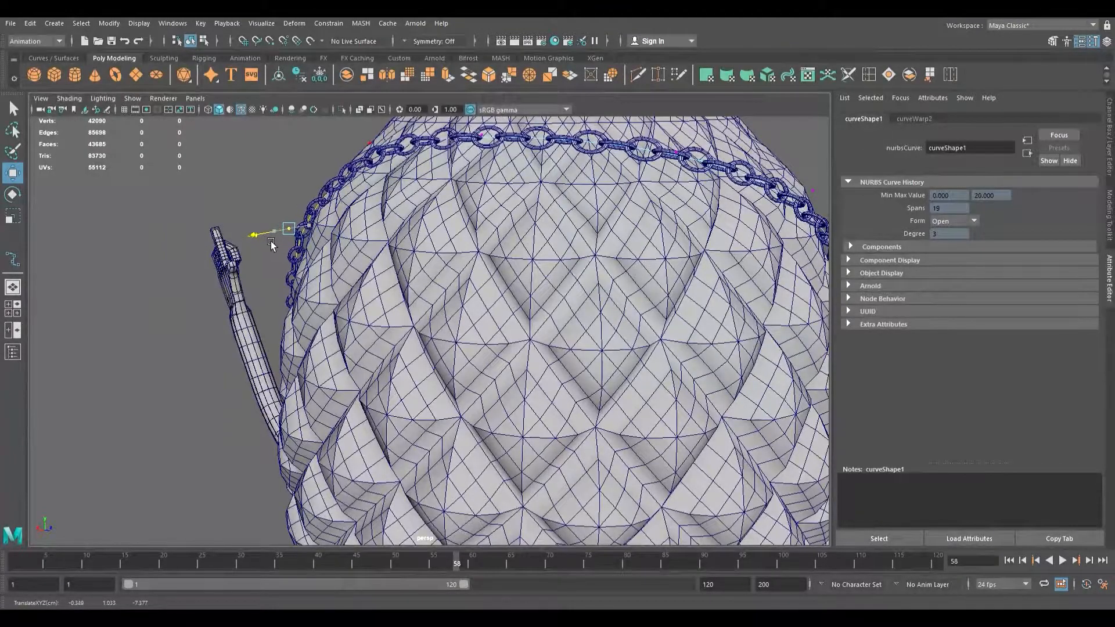
pyautogui.keyDown('alt'); pyautogui.moveTo(385, 245); pyautogui.dragTo(425, 237); pyautogui.keyUp('alt')
pyautogui.moveTo(319, 261); pyautogui.dragTo(408, 281)
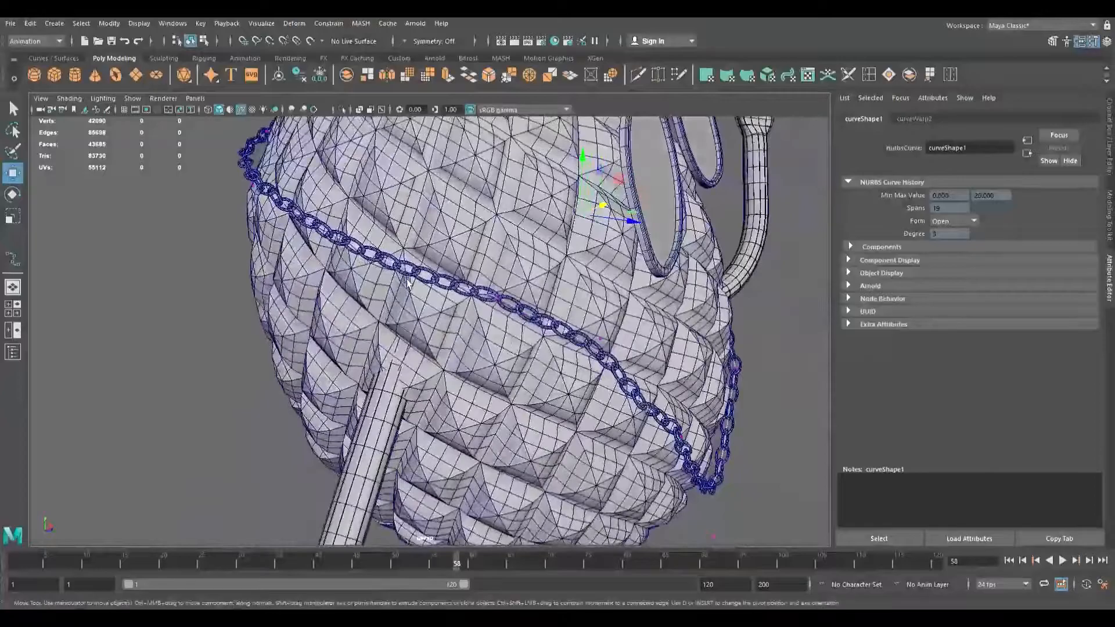
pyautogui.keyDown('alt'); pyautogui.moveTo(543, 372); pyautogui.dragTo(264, 214); pyautogui.keyUp('alt')
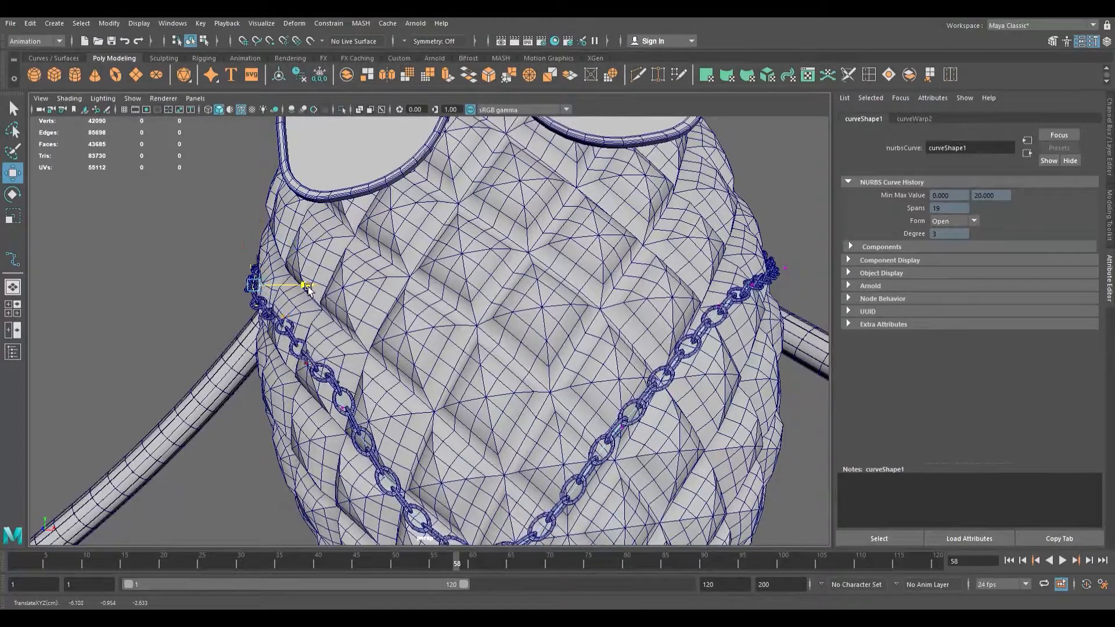
pyautogui.keyDown('alt'); pyautogui.moveTo(303, 289); pyautogui.dragTo(413, 328); pyautogui.keyUp('alt')
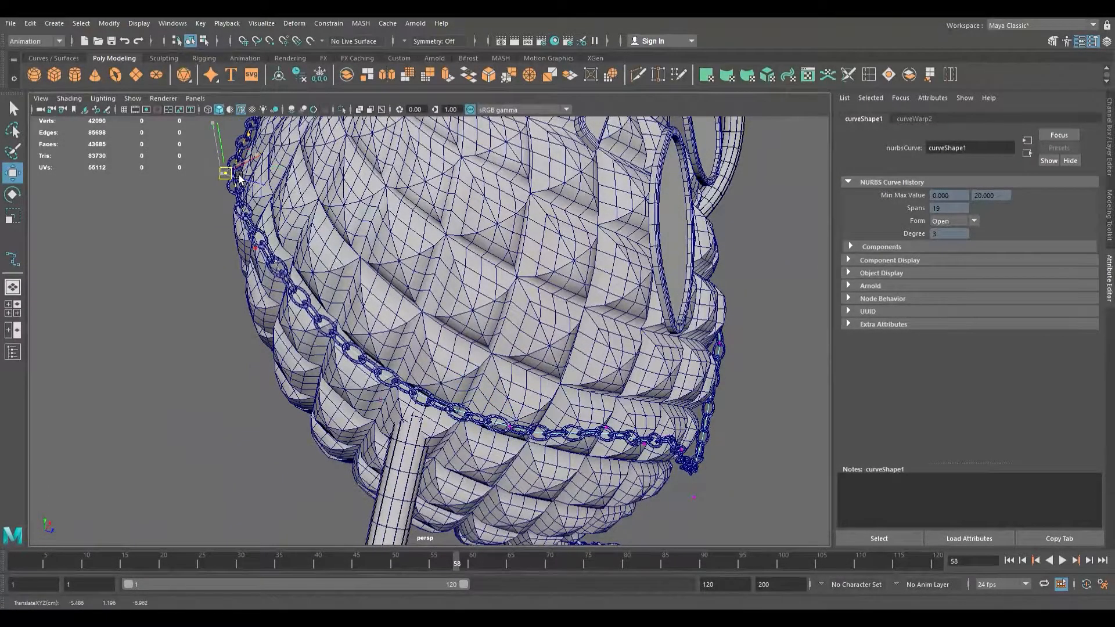
pyautogui.keyDown('alt'); pyautogui.moveTo(241, 179); pyautogui.dragTo(561, 168); pyautogui.keyUp('alt')
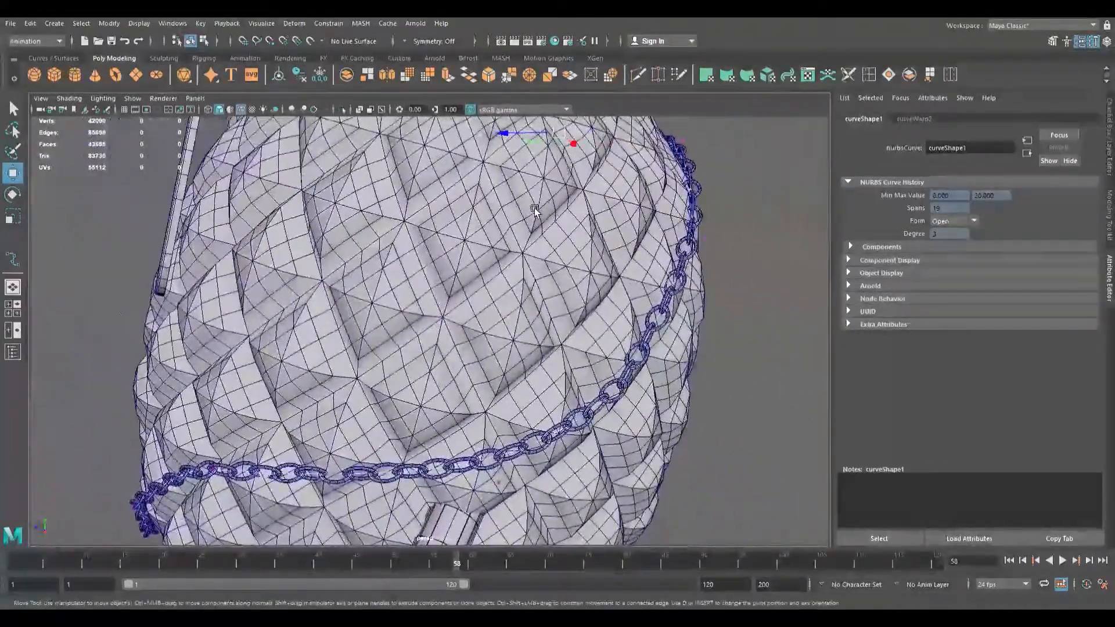
# Move the control vertices along the body's rear side outward to lift the sunken links off the surface.
pyautogui.keyDown('alt'); pyautogui.moveTo(535, 214); pyautogui.dragTo(351, 276, button='middle'); pyautogui.keyUp('alt')
pyautogui.keyDown('alt'); pyautogui.moveTo(351, 275); pyautogui.dragTo(487, 299, button='right'); pyautogui.keyUp('alt')
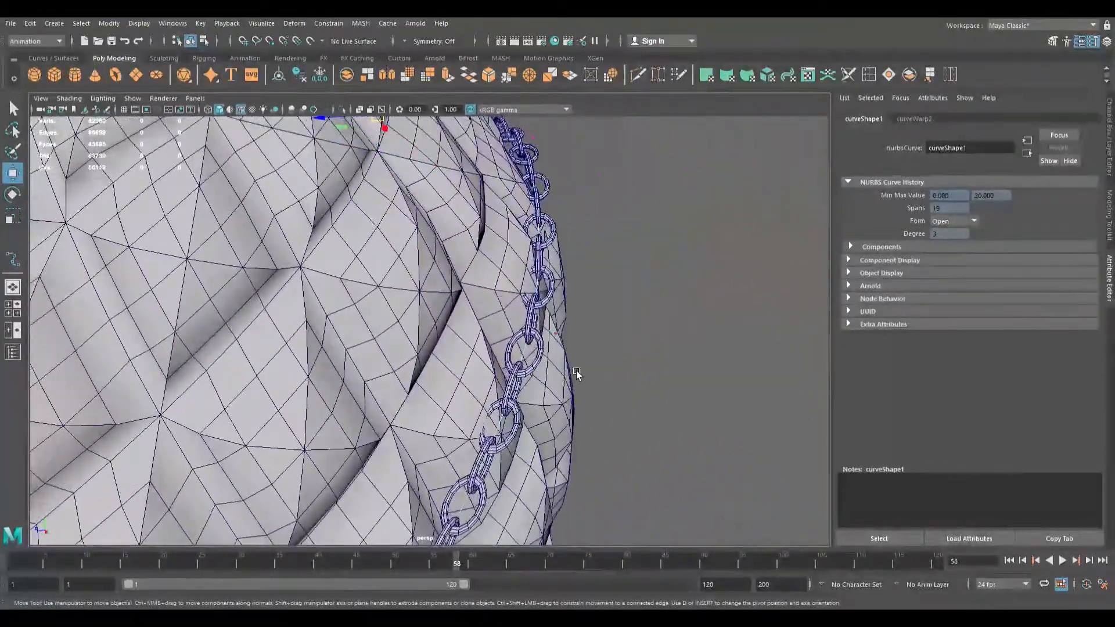
pyautogui.click(555, 334)
pyautogui.moveTo(544, 340); pyautogui.dragTo(560, 339)
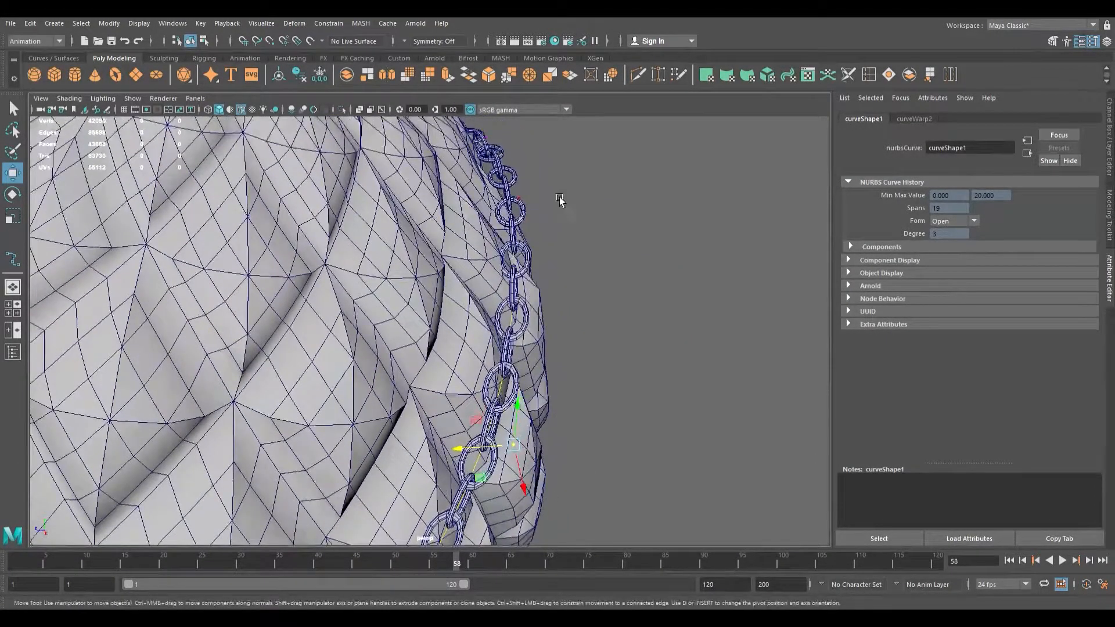
pyautogui.click(515, 203)
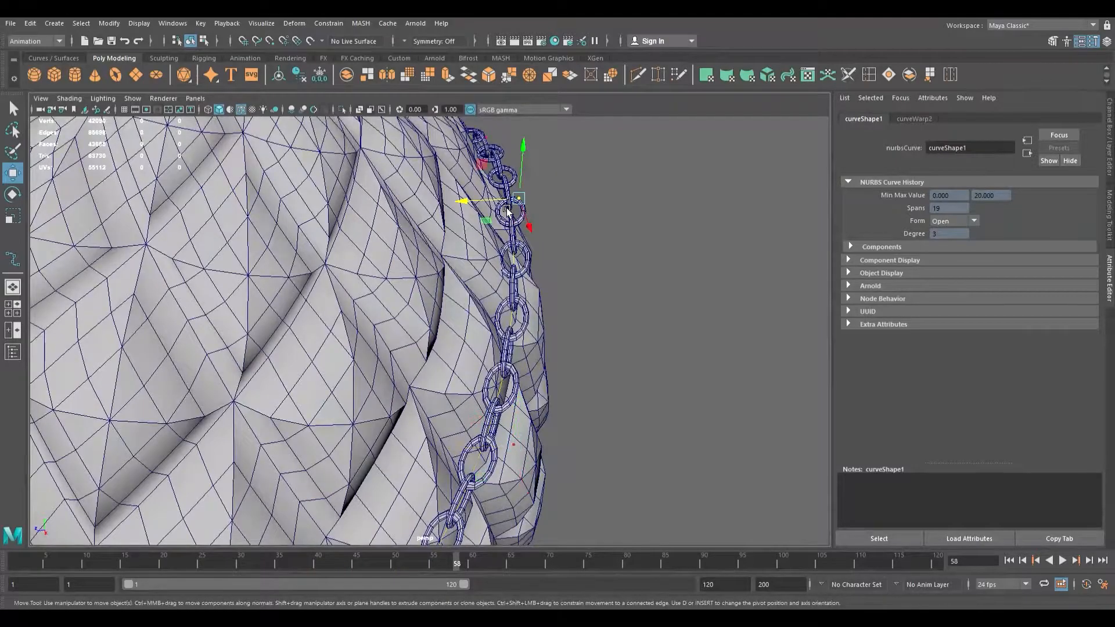
pyautogui.moveTo(515, 210); pyautogui.dragTo(531, 228)
pyautogui.click(518, 215)
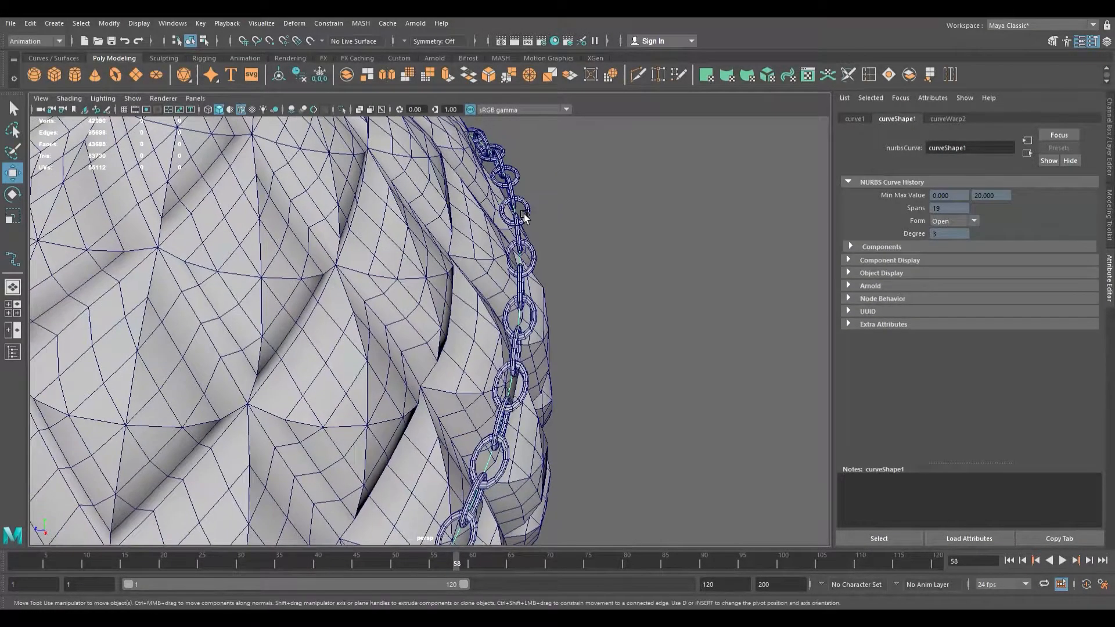
pyautogui.moveTo(504, 211); pyautogui.dragTo(479, 213, button='right')
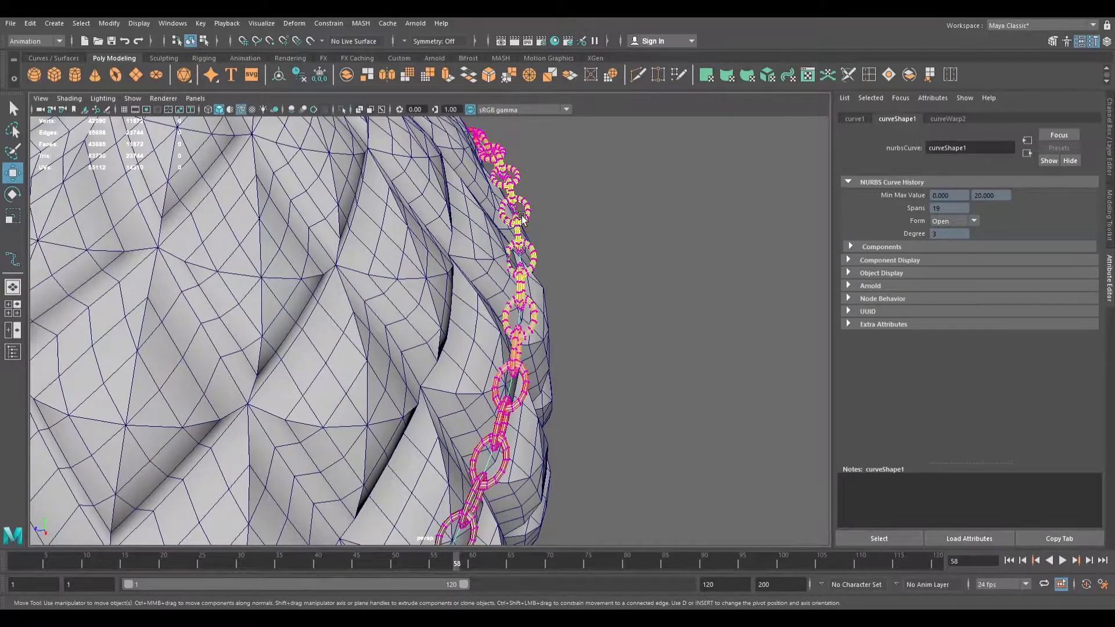
pyautogui.click(529, 321)
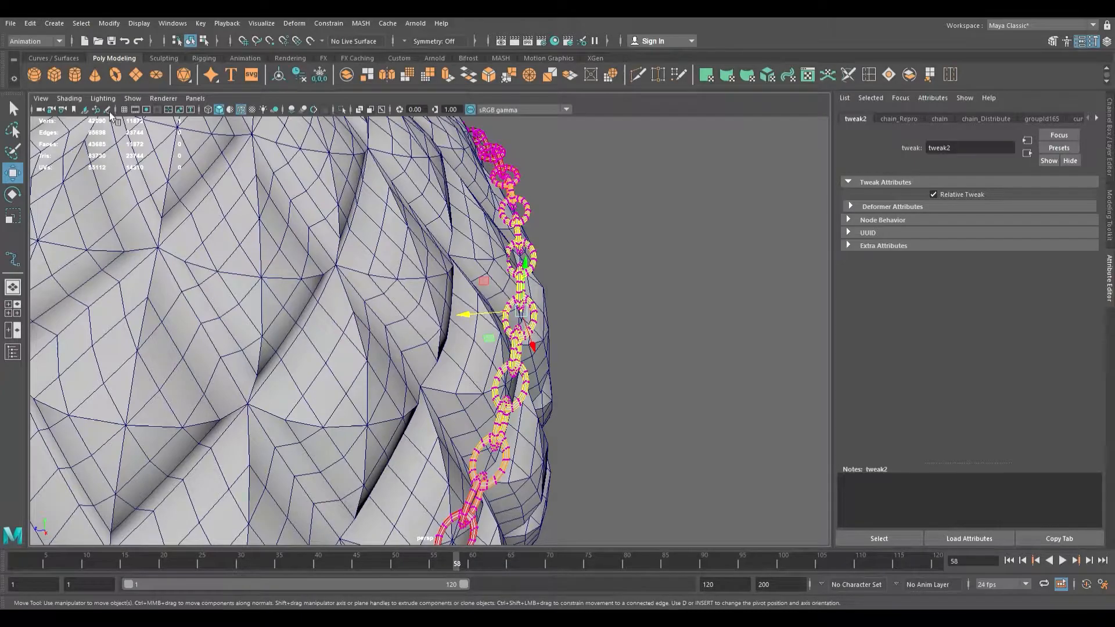
pyautogui.click(13, 108)
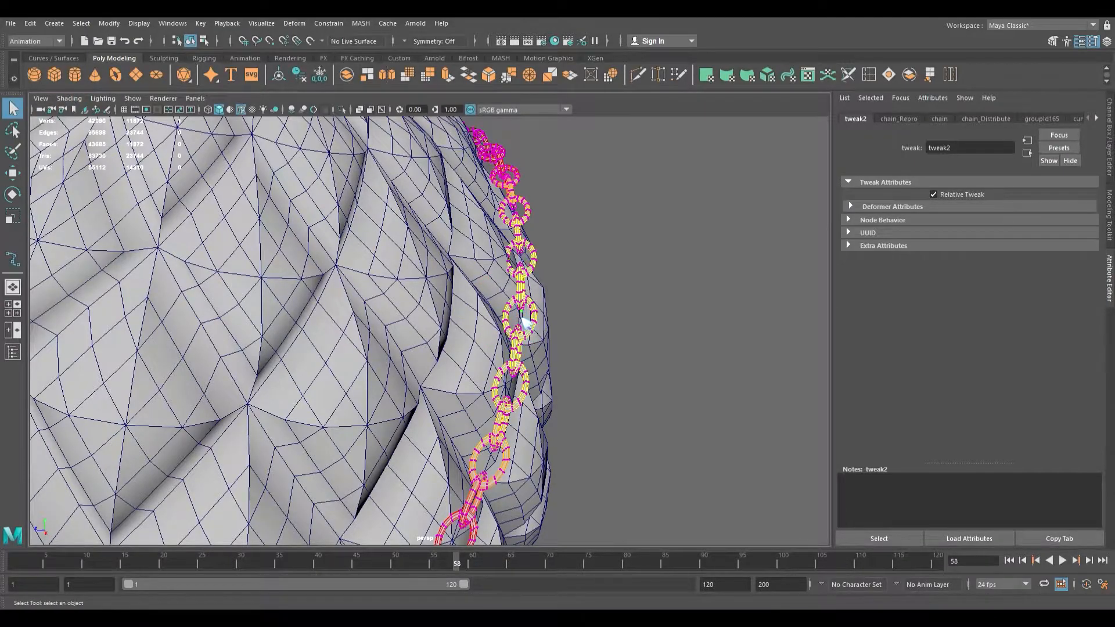
pyautogui.click(468, 321)
pyautogui.scroll(2, 532, 335)
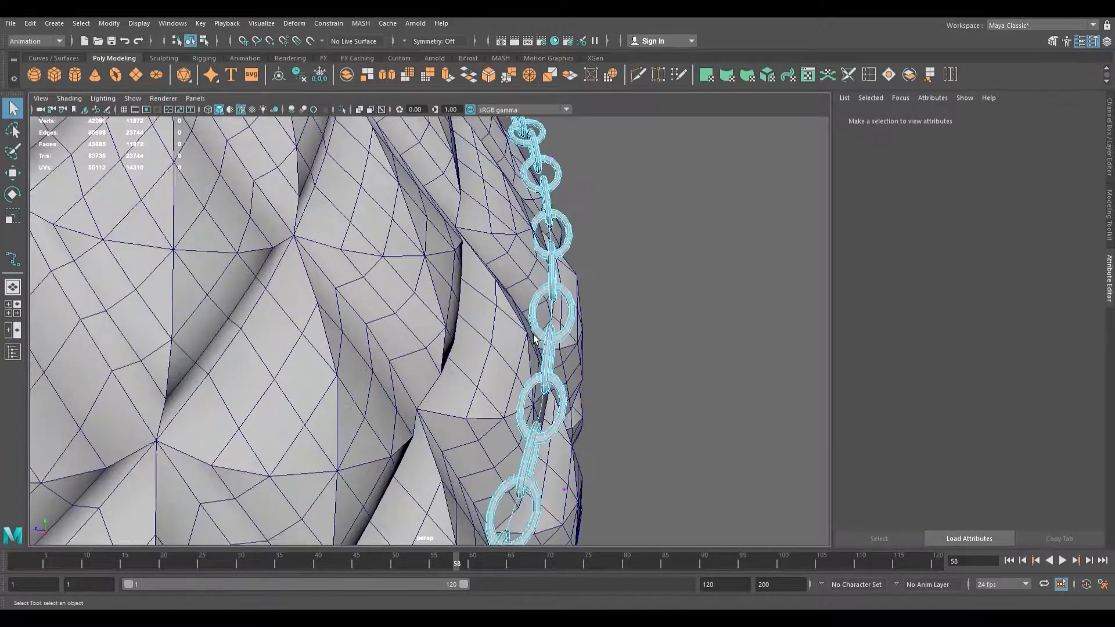
pyautogui.click(557, 323)
pyautogui.keyDown('alt'); pyautogui.moveTo(557, 323); pyautogui.dragTo(596, 325); pyautogui.keyUp('alt')
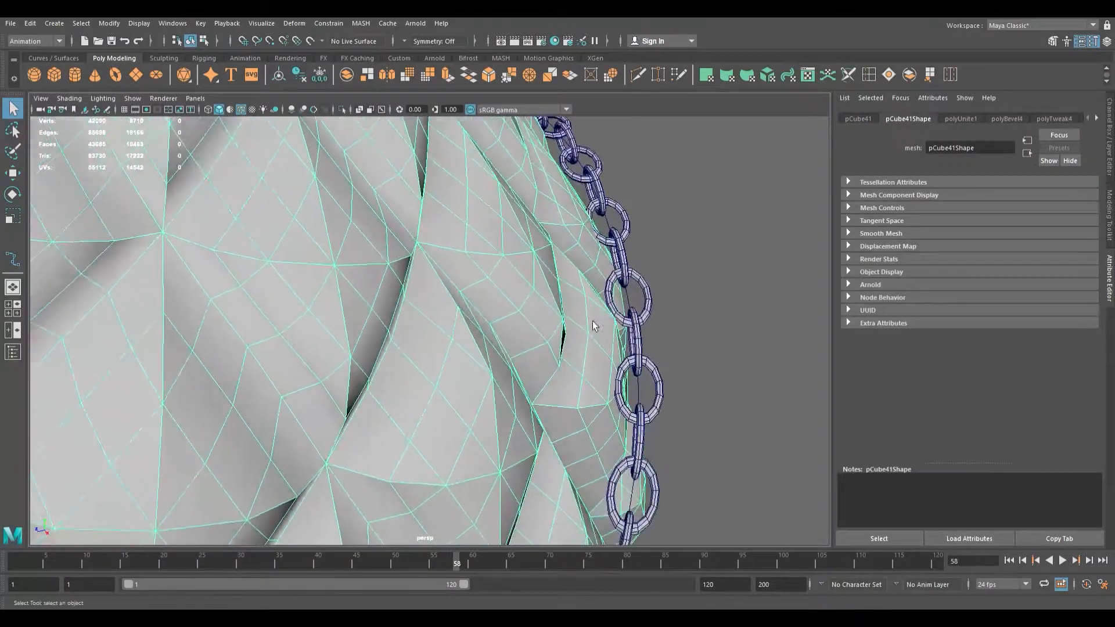
# Return the curve to control vertex editing and adjust the vertices around the back to fit the links to the body.
pyautogui.click(613, 228)
pyautogui.moveTo(612, 225); pyautogui.dragTo(564, 225, button='right')
pyautogui.scroll(-2, 572, 233)
pyautogui.keyDown('alt'); pyautogui.moveTo(572, 238); pyautogui.dragTo(540, 198); pyautogui.keyUp('alt')
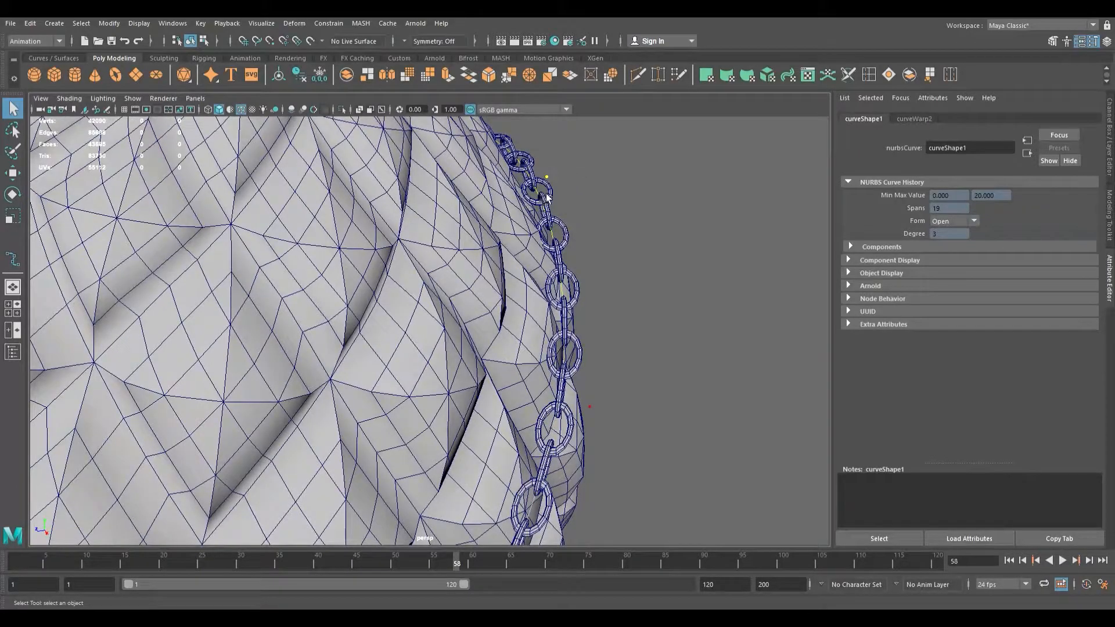
pyautogui.press('w')
pyautogui.keyDown('alt'); pyautogui.moveTo(604, 325); pyautogui.dragTo(397, 277); pyautogui.keyUp('alt')
pyautogui.scroll(-3, 580, 351)
pyautogui.keyDown('alt'); pyautogui.moveTo(397, 276); pyautogui.dragTo(326, 281, button='middle'); pyautogui.keyUp('alt')
pyautogui.keyDown('alt'); pyautogui.moveTo(326, 282); pyautogui.dragTo(366, 272); pyautogui.keyUp('alt')
pyautogui.keyDown('alt'); pyautogui.moveTo(365, 273); pyautogui.dragTo(549, 301, button='right'); pyautogui.keyUp('alt')
pyautogui.keyDown('alt'); pyautogui.moveTo(549, 301); pyautogui.dragTo(476, 340); pyautogui.keyUp('alt')
pyautogui.keyDown('alt'); pyautogui.moveTo(475, 340); pyautogui.dragTo(530, 307, button='right'); pyautogui.keyUp('alt')
pyautogui.moveTo(463, 244); pyautogui.dragTo(414, 296)
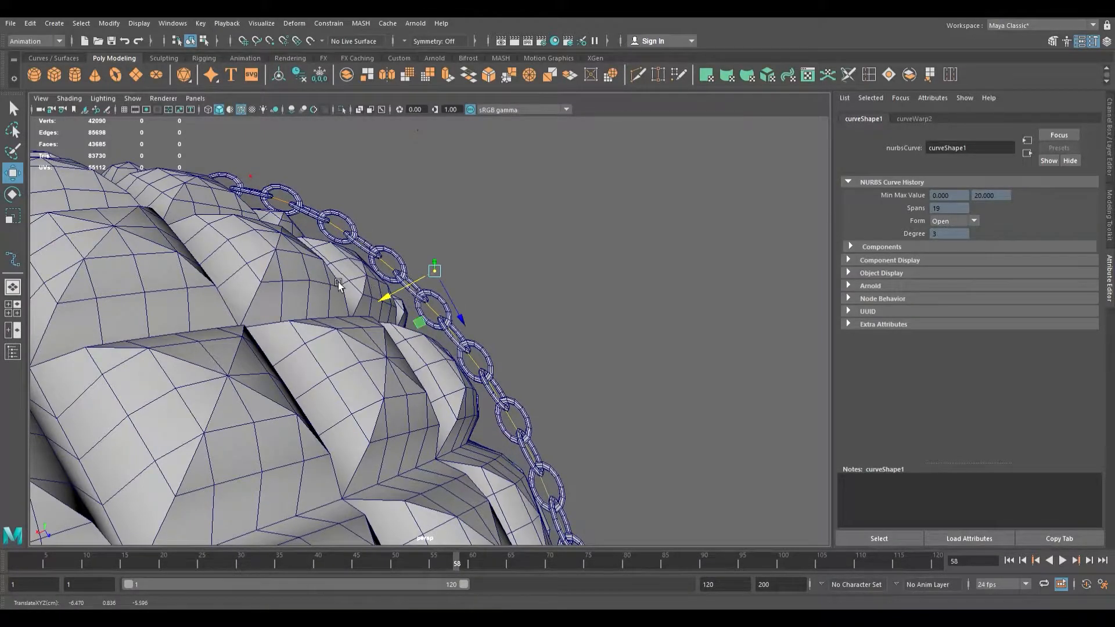
# Check the chain's fit from the back and front, and compare it with the chain and pendant in the reference drawing.
pyautogui.keyDown('alt'); pyautogui.moveTo(338, 281); pyautogui.dragTo(363, 326); pyautogui.keyUp('alt')
pyautogui.scroll(-6, 364, 333)
pyautogui.keyDown('alt'); pyautogui.moveTo(364, 335); pyautogui.dragTo(295, 302, button='right'); pyautogui.keyUp('alt')
pyautogui.keyDown('alt'); pyautogui.moveTo(295, 302); pyautogui.dragTo(567, 341); pyautogui.keyUp('alt')
pyautogui.keyDown('alt'); pyautogui.moveTo(568, 341); pyautogui.dragTo(460, 297, button='middle'); pyautogui.keyUp('alt')
pyautogui.scroll(8, 482, 337)
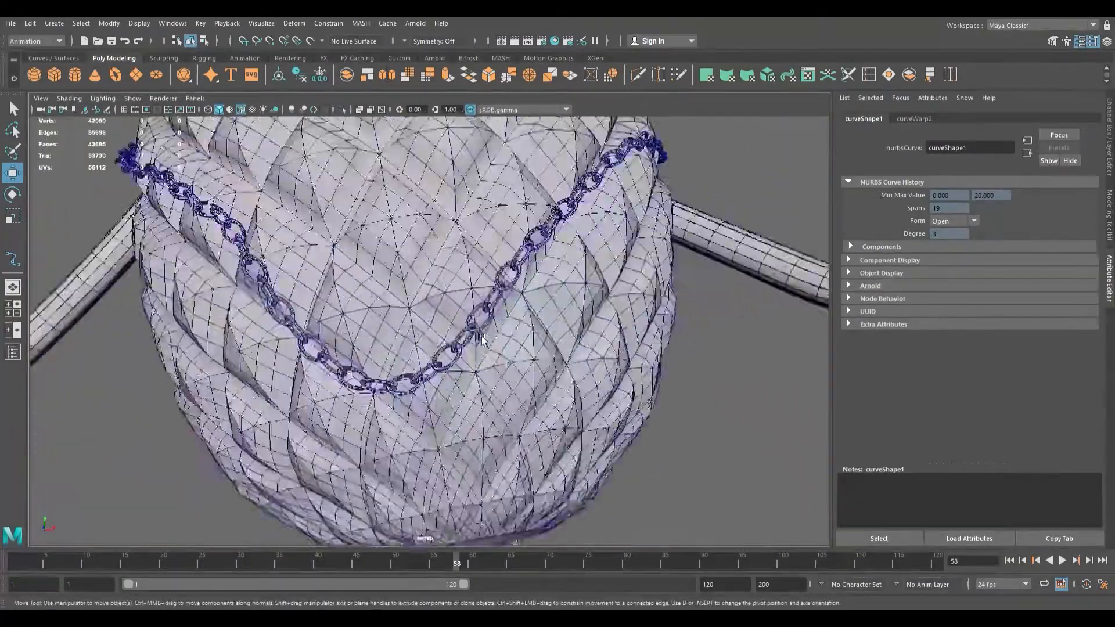
pyautogui.scroll(-4, 482, 336)
pyautogui.keyDown('alt'); pyautogui.moveTo(482, 336); pyautogui.dragTo(426, 353); pyautogui.keyUp('alt')
pyautogui.scroll(-10, 426, 353)
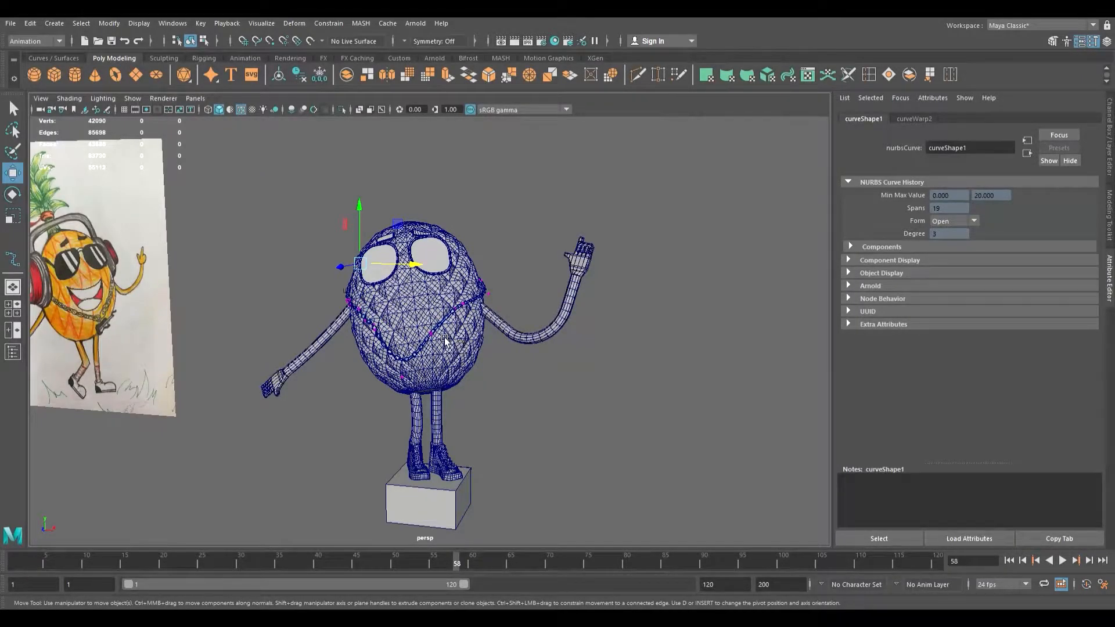
pyautogui.keyDown('alt'); pyautogui.moveTo(140, 377); pyautogui.dragTo(410, 390); pyautogui.keyUp('alt')
pyautogui.scroll(10, 394, 383)
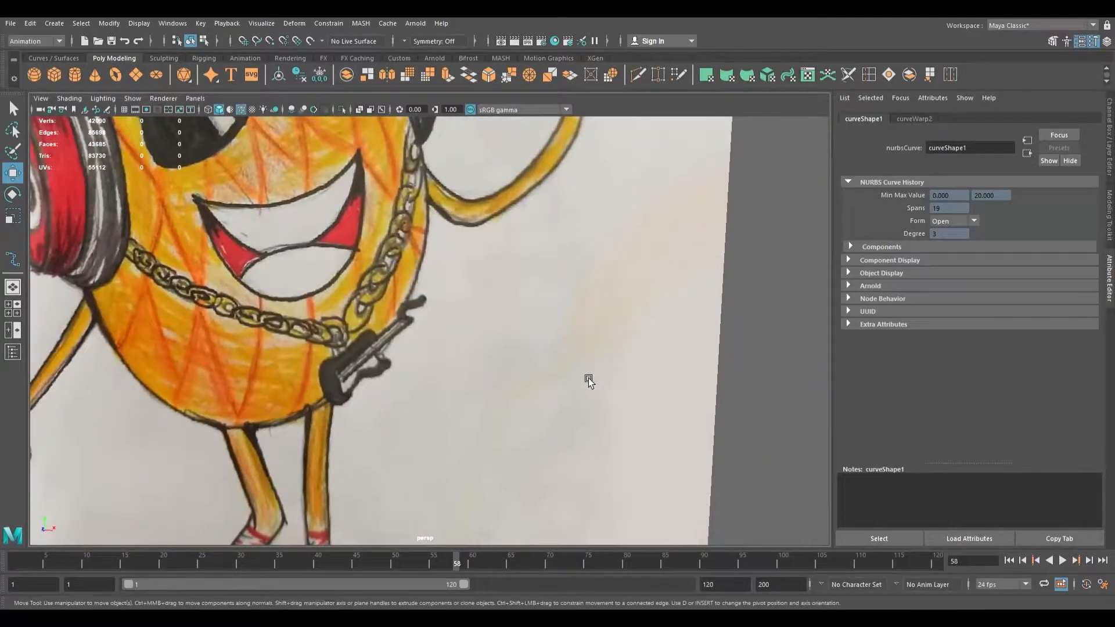
pyautogui.scroll(-10, 377, 369)
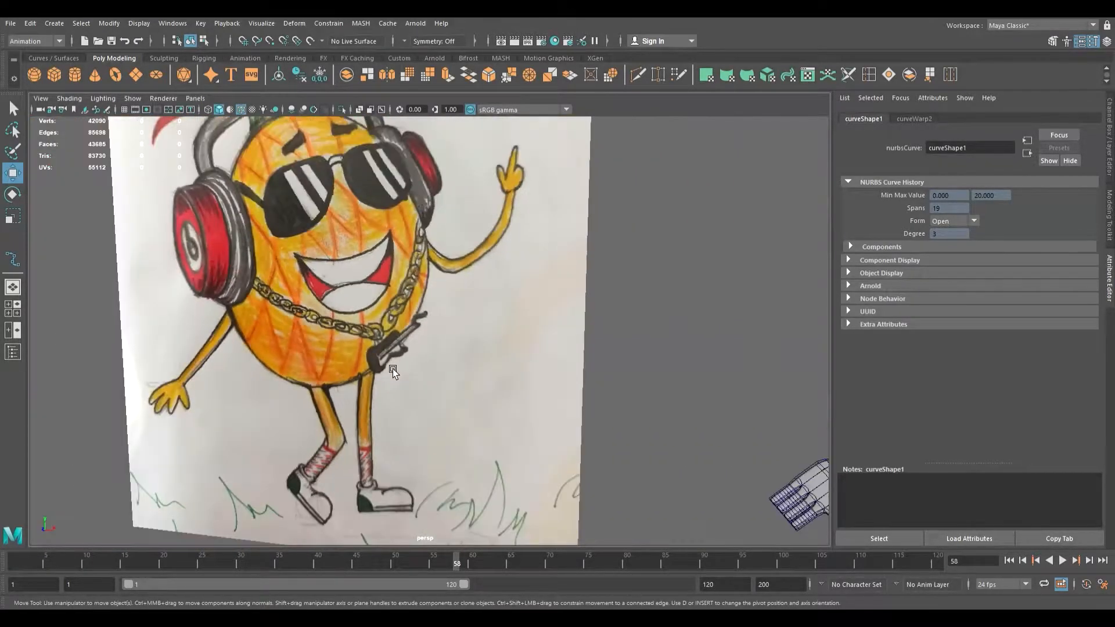
# Switch to the front view, frame the pendant in the reference drawing and create a polygon cube.
pyautogui.press('space')
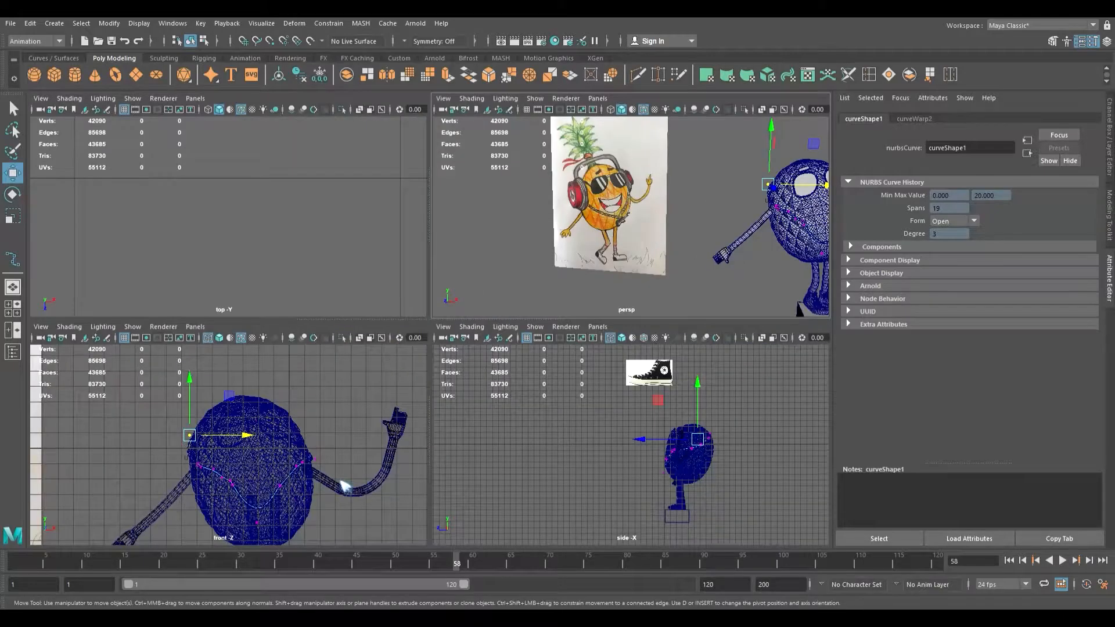
pyautogui.press('space')
pyautogui.keyDown('alt'); pyautogui.moveTo(349, 483); pyautogui.dragTo(572, 396, button='middle'); pyautogui.keyUp('alt')
pyautogui.scroll(4, 628, 404)
pyautogui.moveTo(313, 398)
pyautogui.keyDown('alt'); pyautogui.mouseDown(button='middle')
pyautogui.moveTo(628, 404)
pyautogui.moveTo(399, 350)
pyautogui.moveTo(406, 385)
pyautogui.mouseUp(button='middle'); pyautogui.keyUp('alt')
pyautogui.scroll(1, 398, 350)
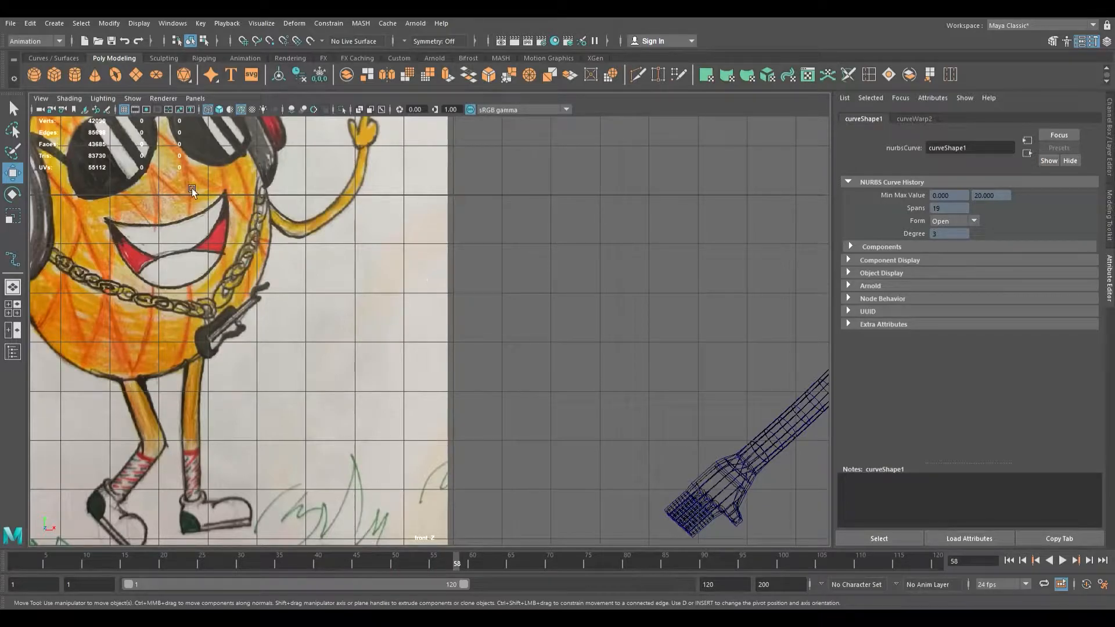
pyautogui.click(62, 78)
# Move the new cube along X until it sits beside the reference drawing.
pyautogui.scroll(-6, 479, 350)
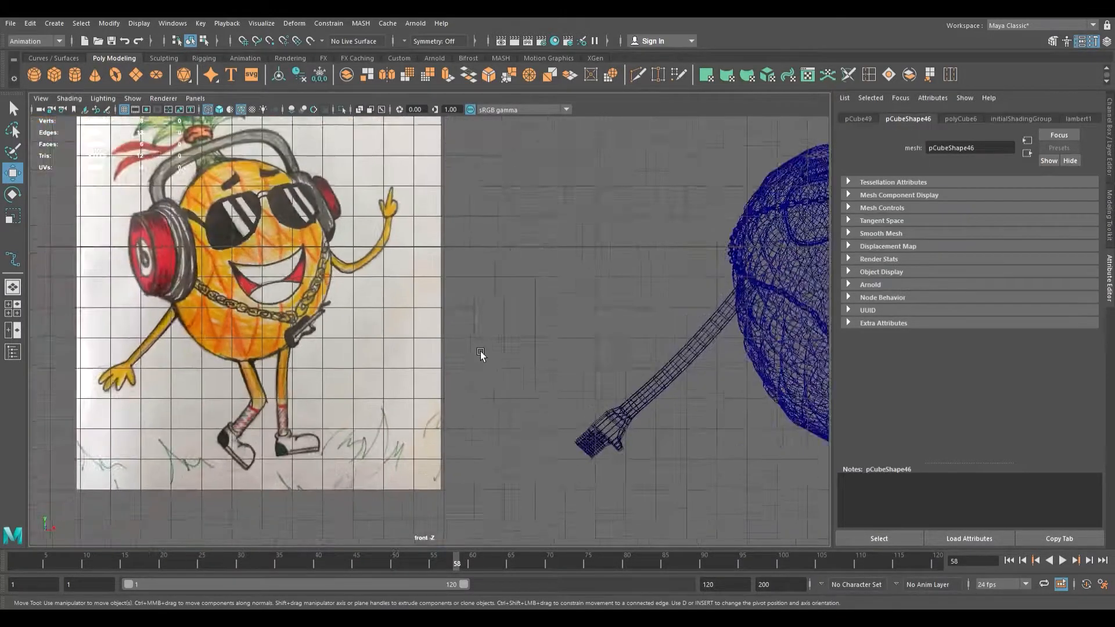
pyautogui.scroll(-3, 479, 351)
pyautogui.press('q')
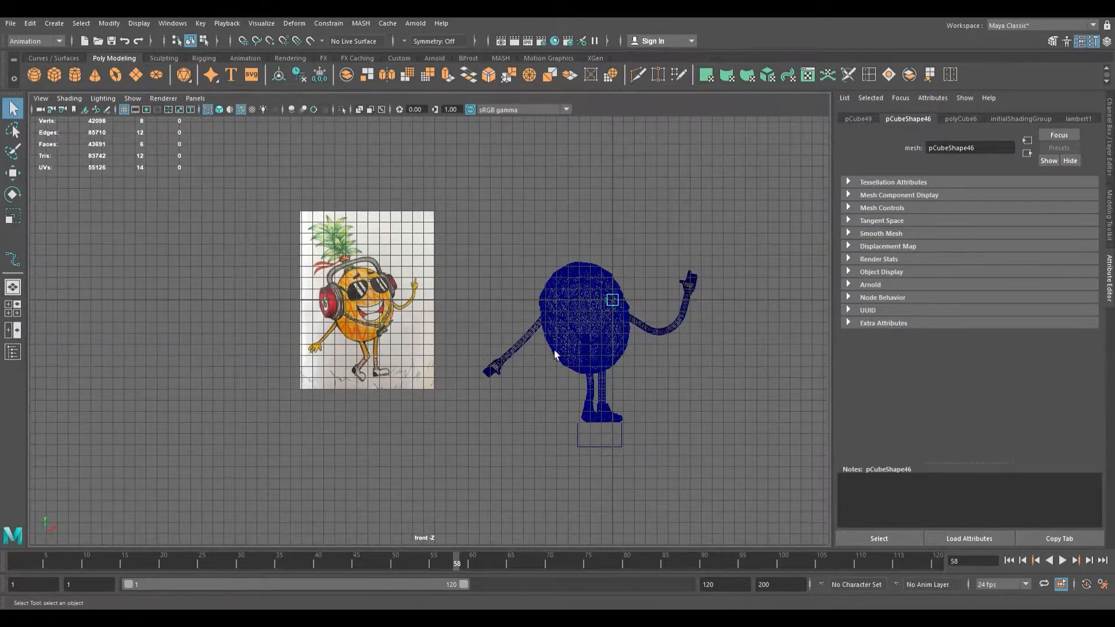
pyautogui.keyDown('alt'); pyautogui.moveTo(557, 331); pyautogui.dragTo(444, 369, button='middle'); pyautogui.keyUp('alt')
pyautogui.press('w')
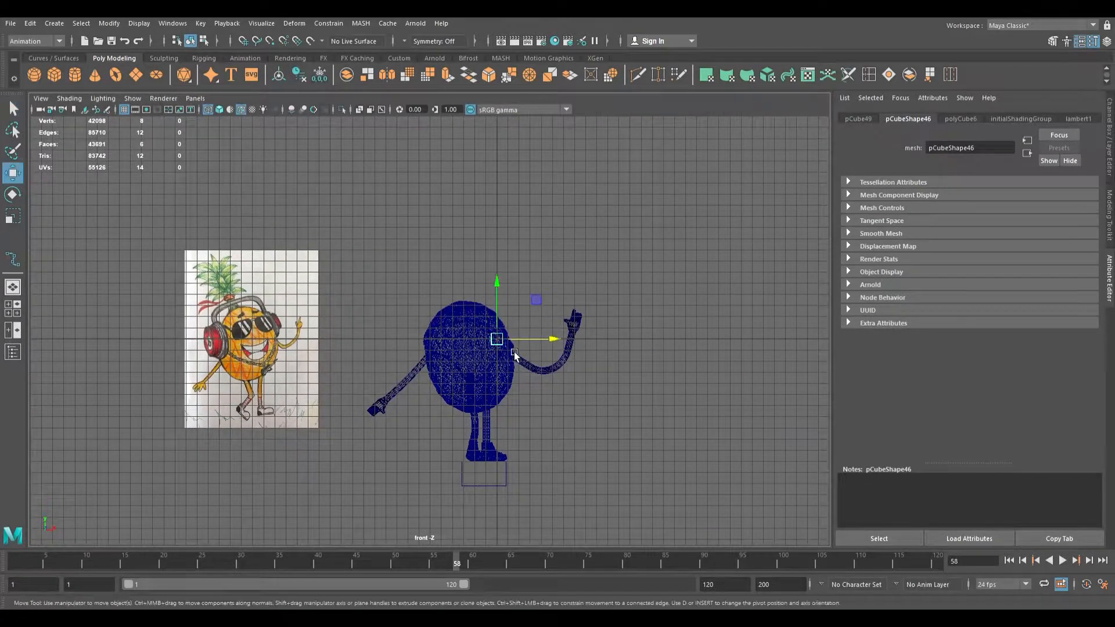
pyautogui.moveTo(556, 341); pyautogui.dragTo(389, 351)
pyautogui.scroll(3, 372, 354)
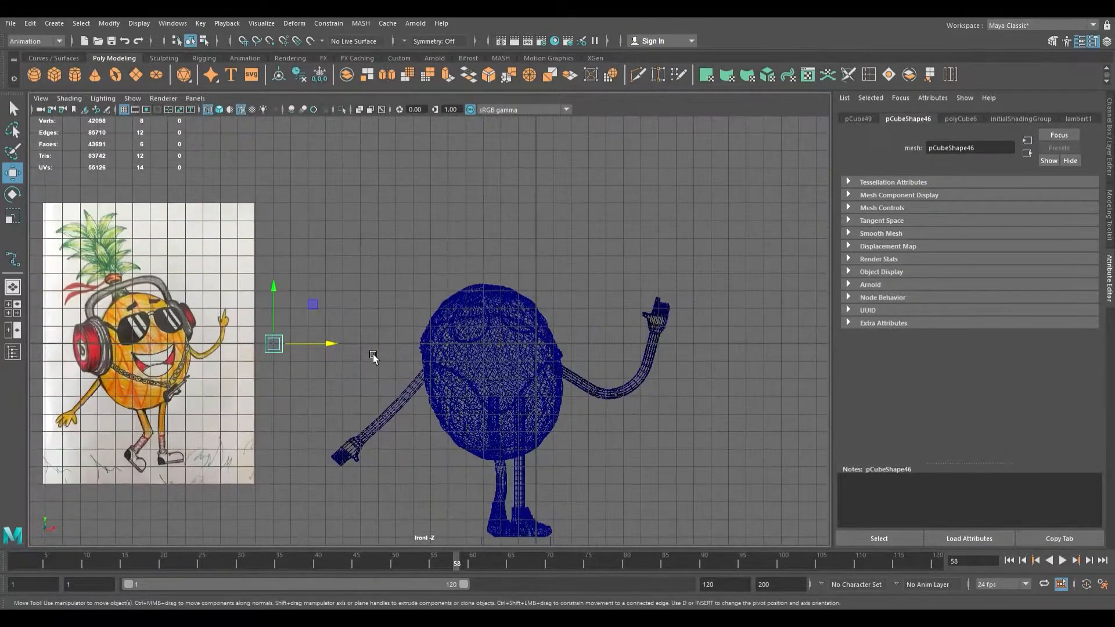
# Move the new cube onto the blank paper area of the reference drawing, next to the gun pendant.
pyautogui.keyDown('alt'); pyautogui.moveTo(372, 354); pyautogui.dragTo(520, 363, button='middle'); pyautogui.keyUp('alt')
pyautogui.scroll(4, 441, 353)
pyautogui.keyDown('alt'); pyautogui.moveTo(425, 353); pyautogui.dragTo(537, 304, button='middle'); pyautogui.keyUp('alt')
pyautogui.scroll(3, 526, 304)
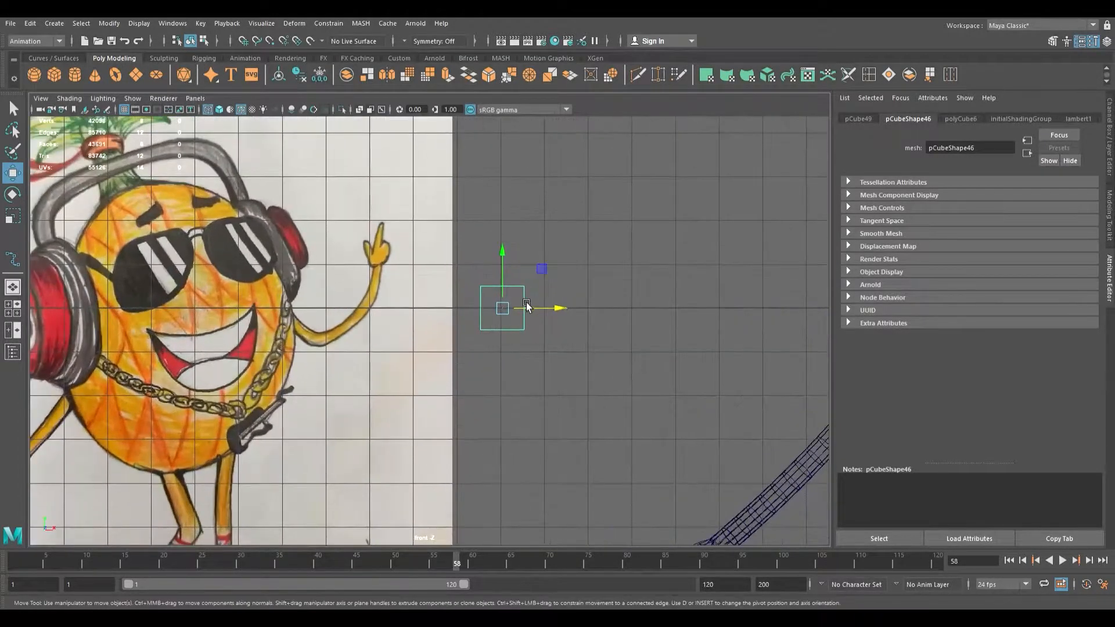
pyautogui.moveTo(513, 263); pyautogui.dragTo(450, 400)
pyautogui.scroll(3, 450, 401)
pyautogui.keyDown('alt'); pyautogui.moveTo(459, 399); pyautogui.dragTo(448, 302, button='middle'); pyautogui.keyUp('alt')
pyautogui.scroll(2, 454, 324)
# Scale the cube into a block about twice as long as it is high and lower it along Y.
pyautogui.press('e')
pyautogui.press('r')
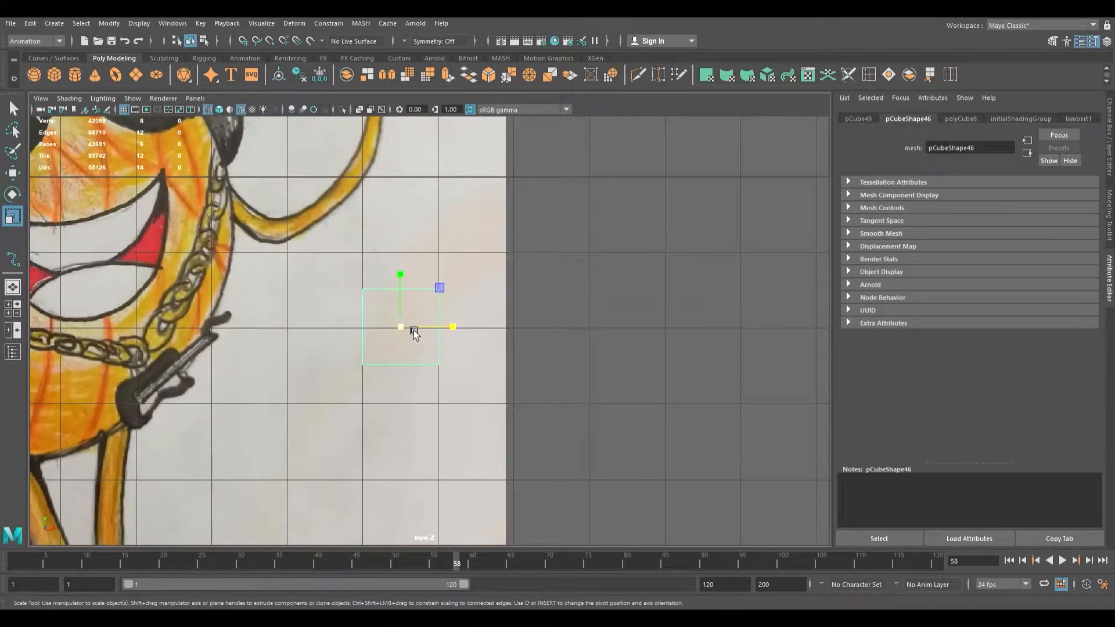
pyautogui.moveTo(403, 291); pyautogui.dragTo(460, 326)
pyautogui.press('q')
pyautogui.press('w')
pyautogui.moveTo(409, 287); pyautogui.dragTo(412, 316)
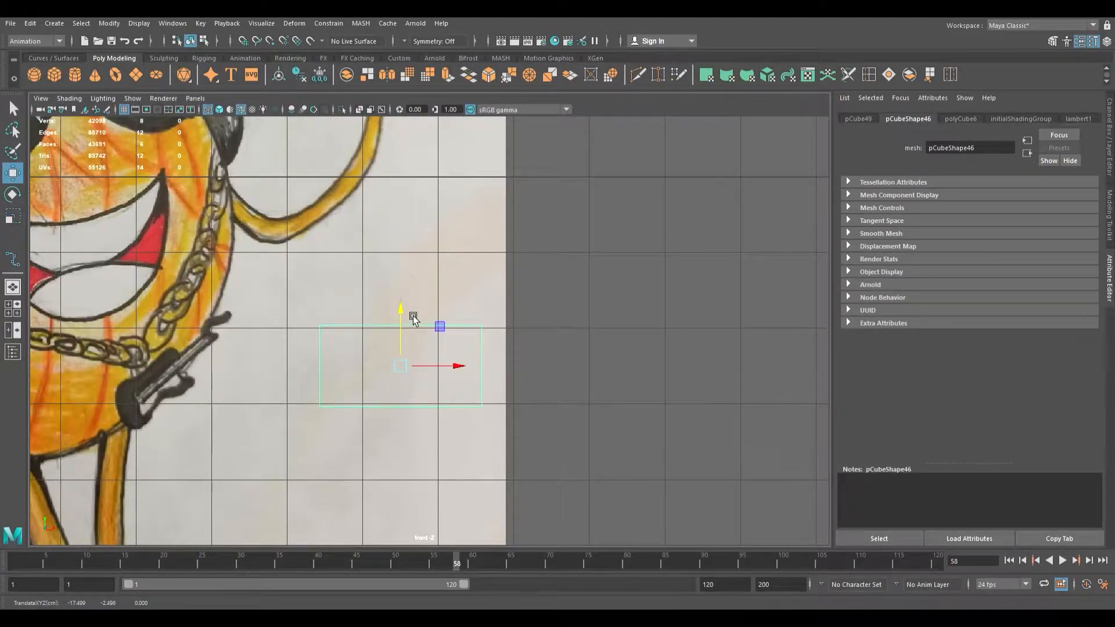
# Scale the block to about 2.22 in X and about 1.03 in Y, and save the scene.
pyautogui.press('r')
pyautogui.moveTo(453, 366); pyautogui.dragTo(461, 374)
pyautogui.press('w')
pyautogui.press('e')
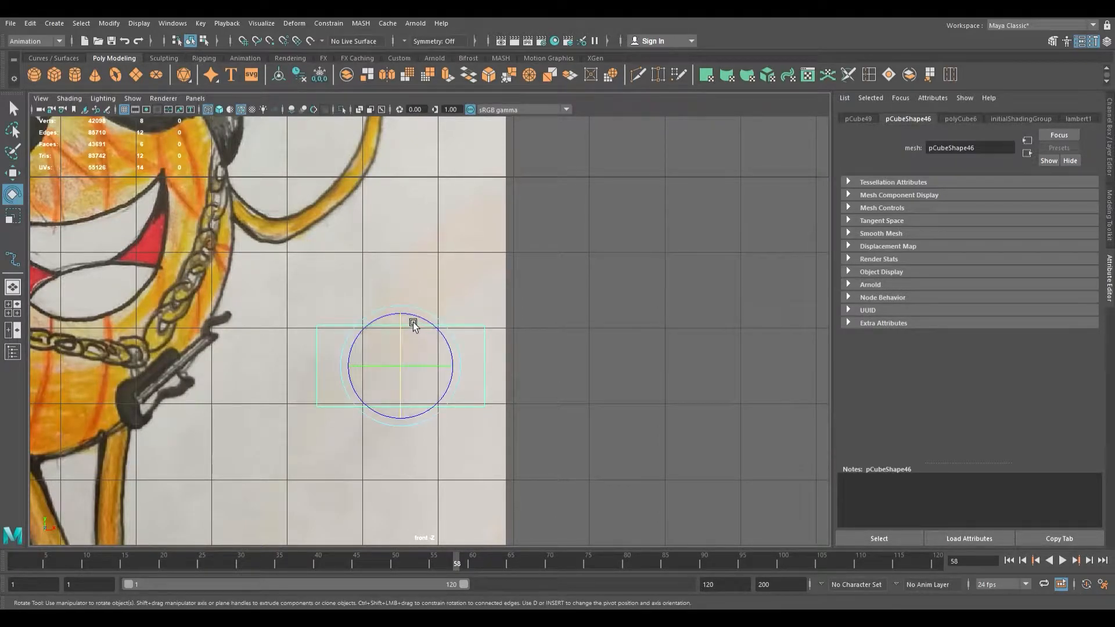
pyautogui.press('r')
pyautogui.moveTo(413, 319); pyautogui.dragTo(410, 321)
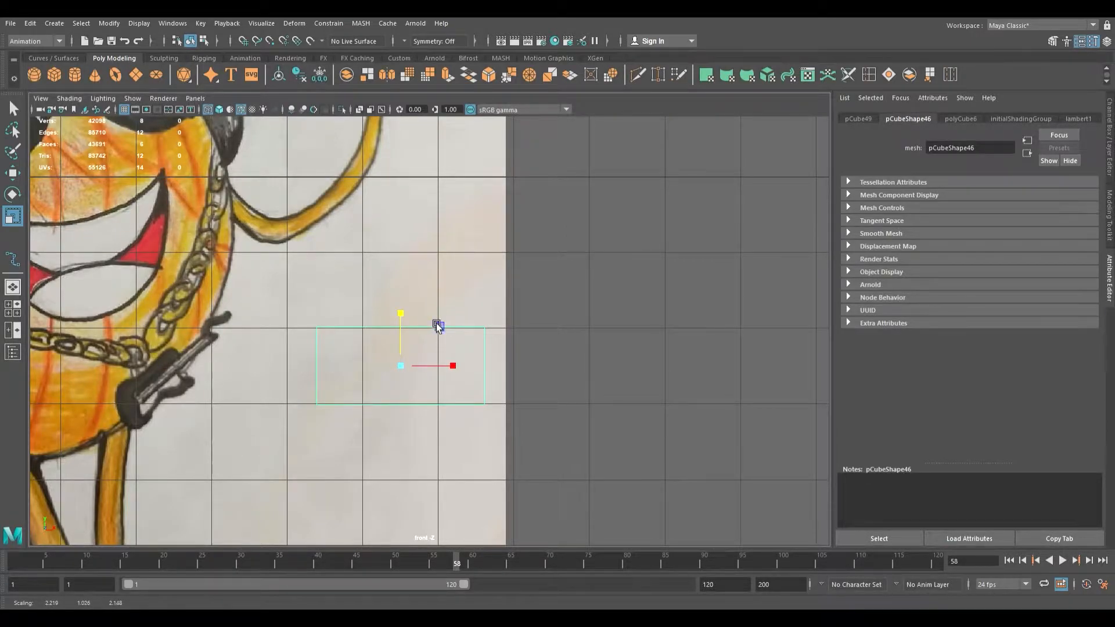
pyautogui.scroll(-5, 439, 323)
pyautogui.scroll(4, 439, 322)
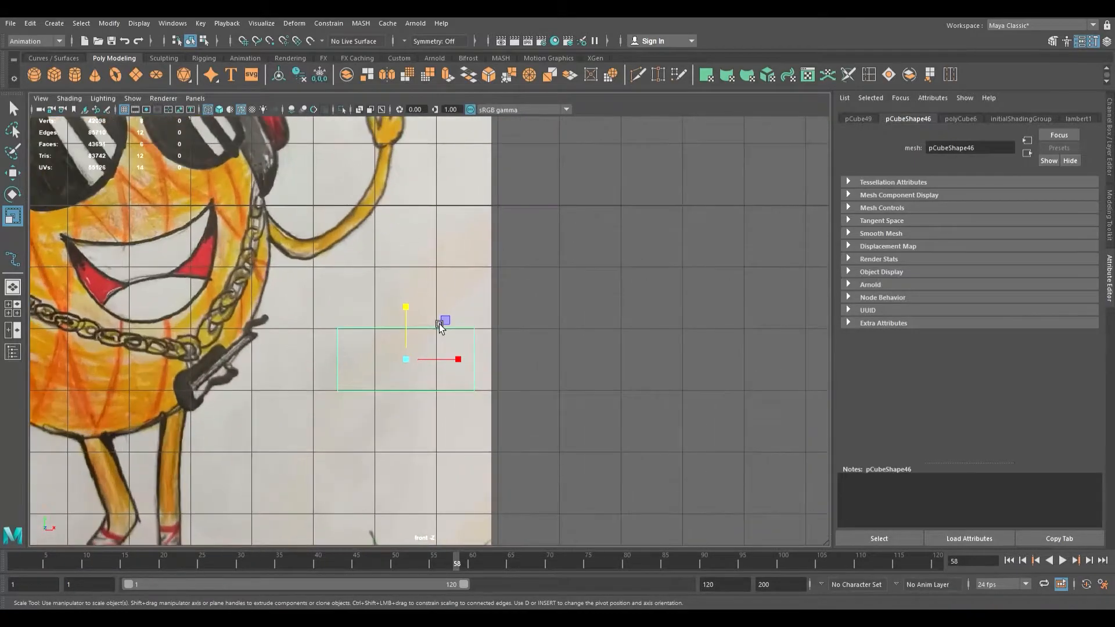
pyautogui.scroll(2, 439, 322)
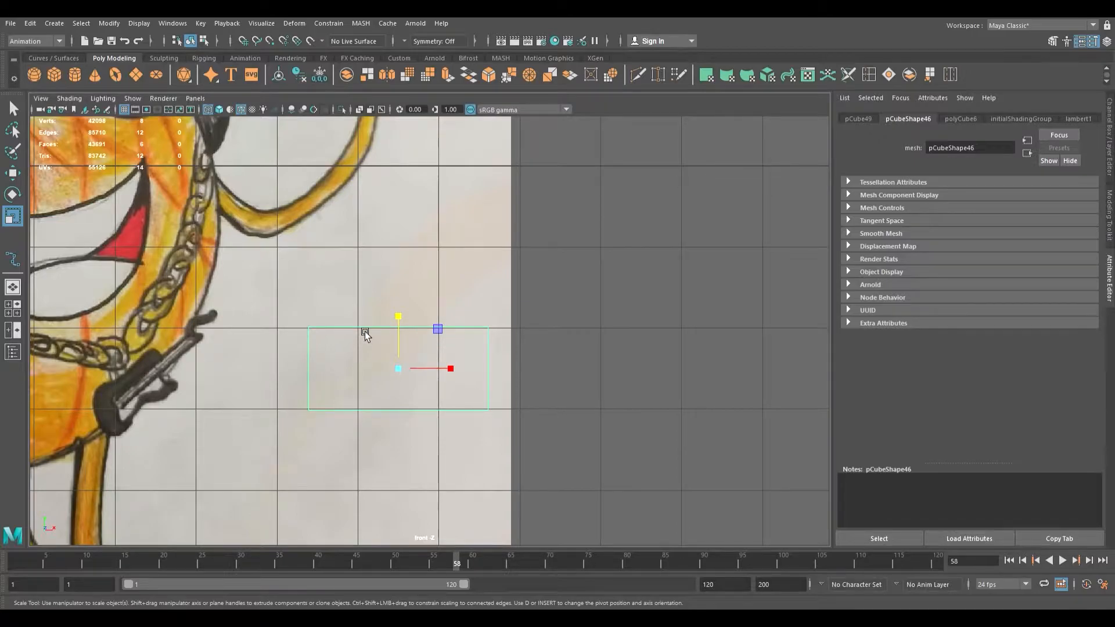
pyautogui.hotkey('ctrl', 's')
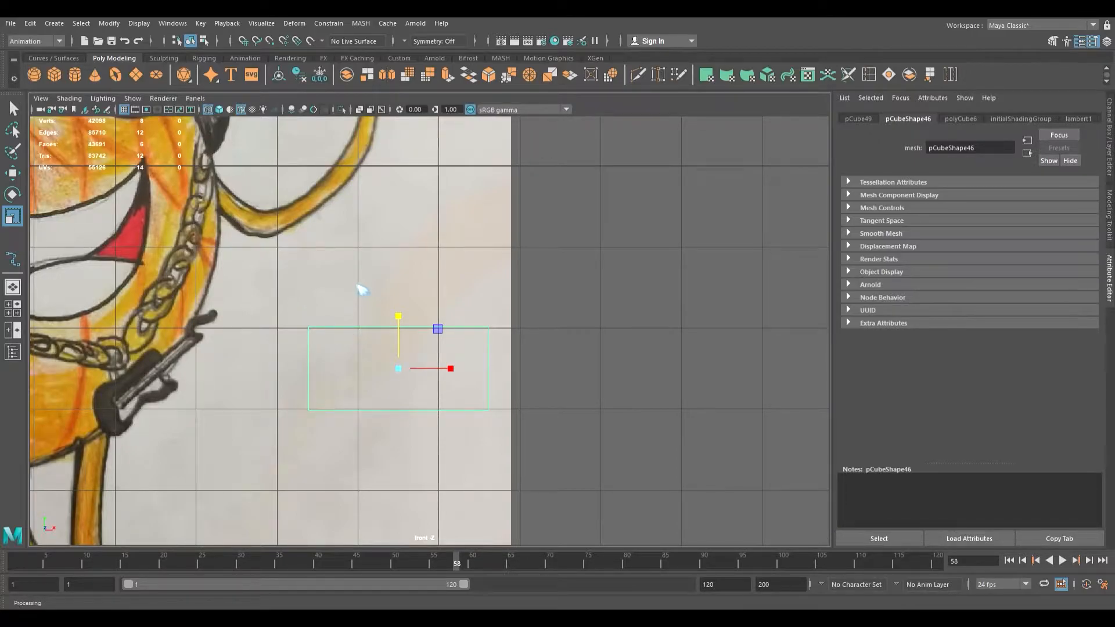
# Try to bevel all four corner edges of the block together.
pyautogui.click(298, 315)
pyautogui.moveTo(294, 304); pyautogui.dragTo(352, 443)
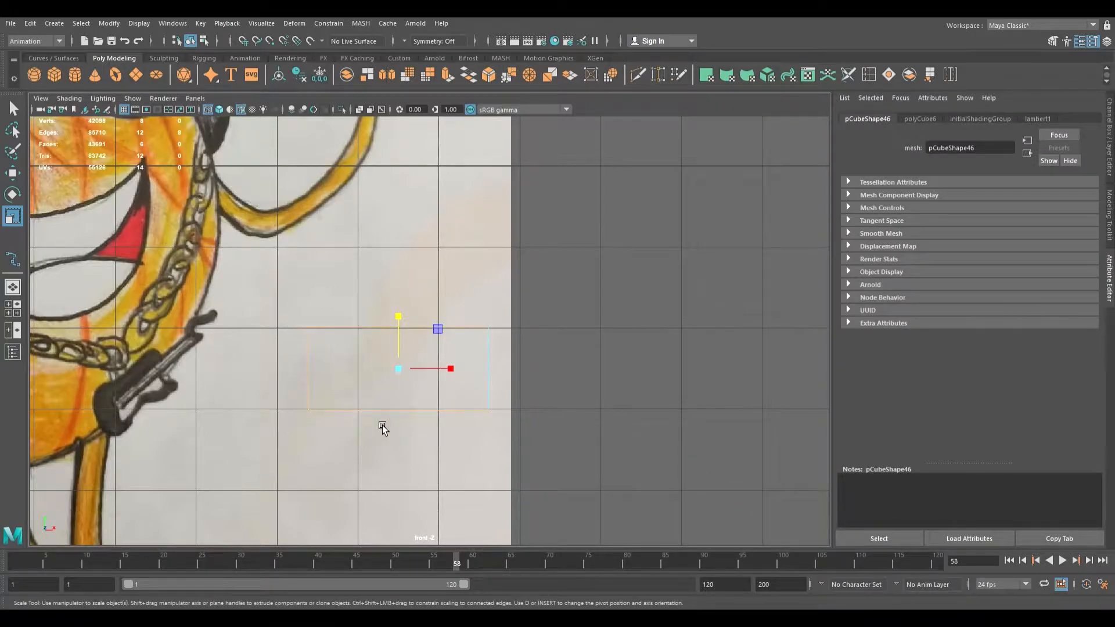
pyautogui.keyDown('shift'); pyautogui.moveTo(468, 282); pyautogui.dragTo(508, 446); pyautogui.keyUp('shift')
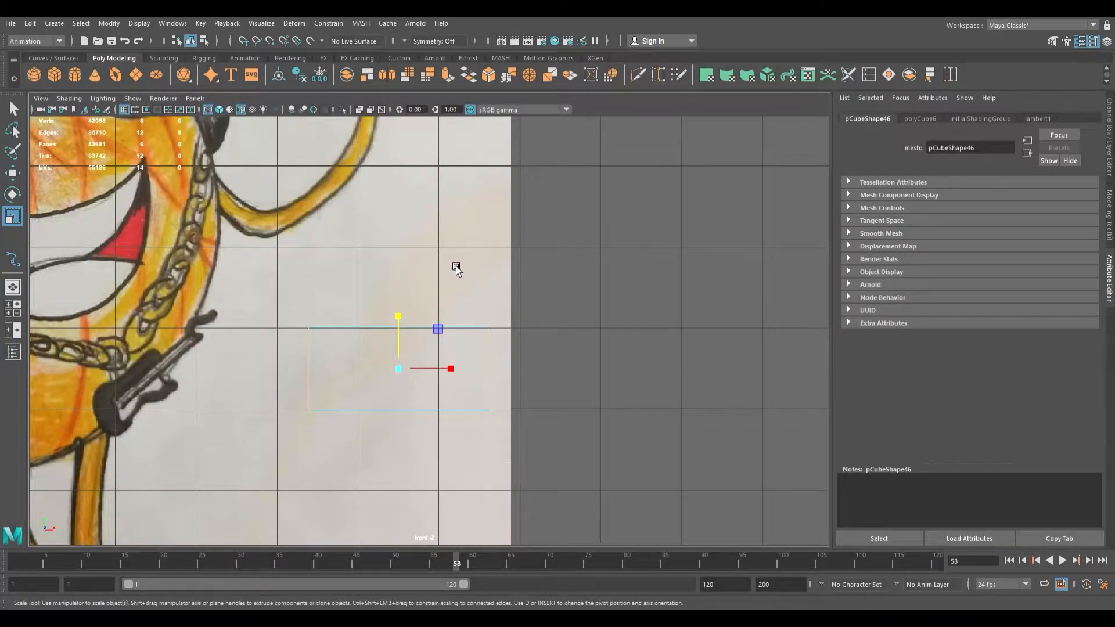
pyautogui.keyDown('shift'); pyautogui.moveTo(456, 266); pyautogui.dragTo(459, 372); pyautogui.keyUp('shift')
pyautogui.keyDown('shift'); pyautogui.moveTo(387, 437); pyautogui.dragTo(392, 390); pyautogui.keyUp('shift')
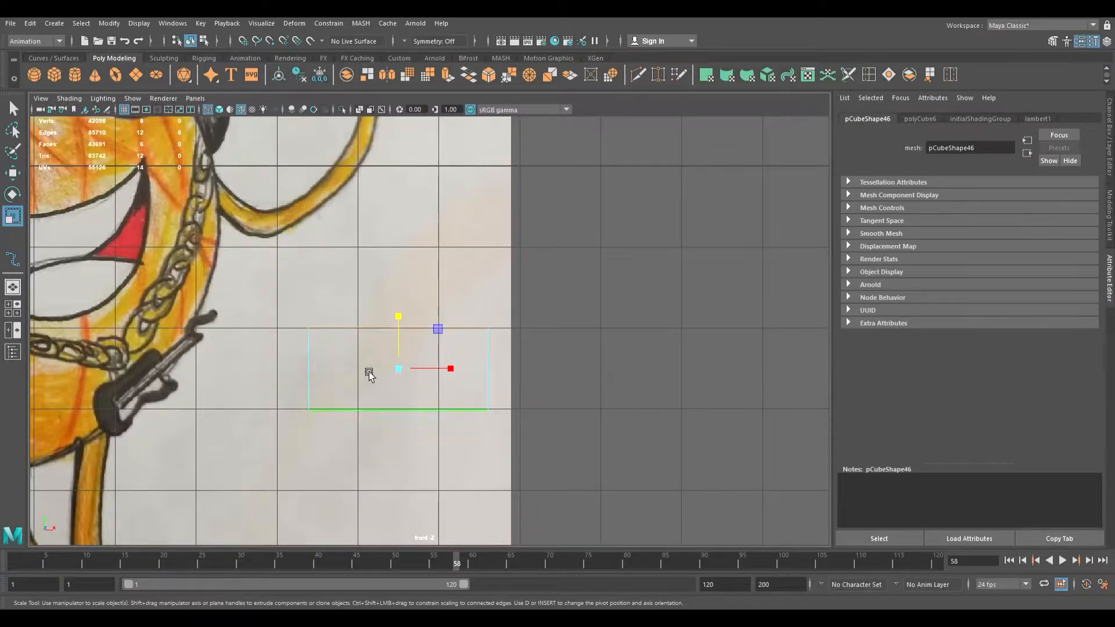
pyautogui.keyDown('shift'); pyautogui.moveTo(391, 285); pyautogui.dragTo(383, 362); pyautogui.keyUp('shift')
pyautogui.keyDown('shift'); pyautogui.moveTo(376, 435); pyautogui.dragTo(384, 374); pyautogui.keyUp('shift')
pyautogui.hotkey('ctrl', 'b')
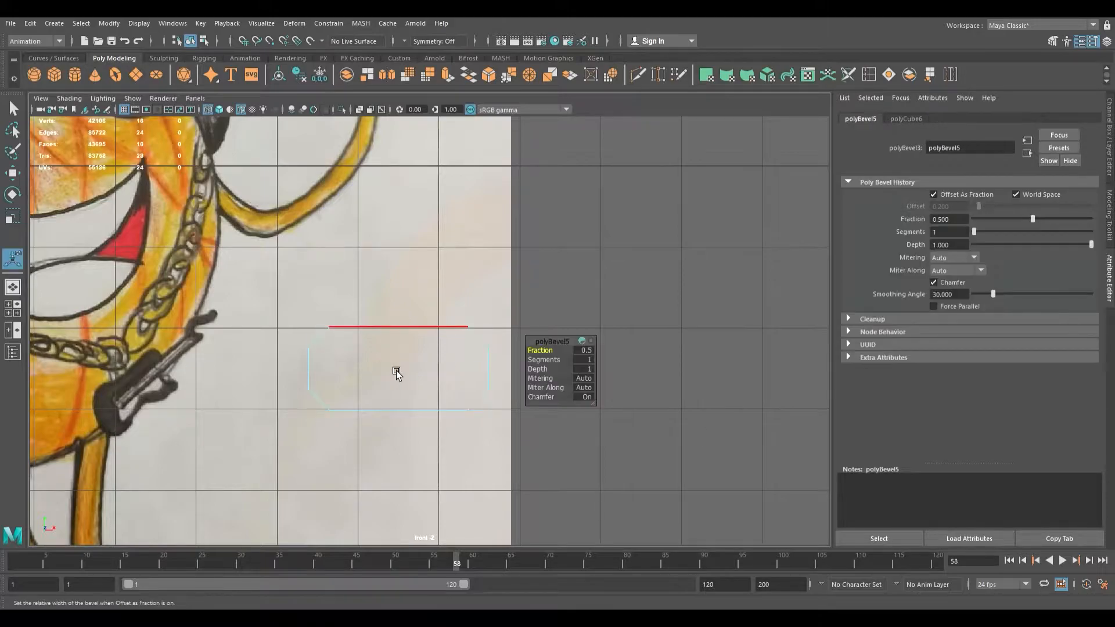
pyautogui.scroll(1, 438, 374)
pyautogui.scroll(-4, 438, 374)
pyautogui.scroll(3, 438, 374)
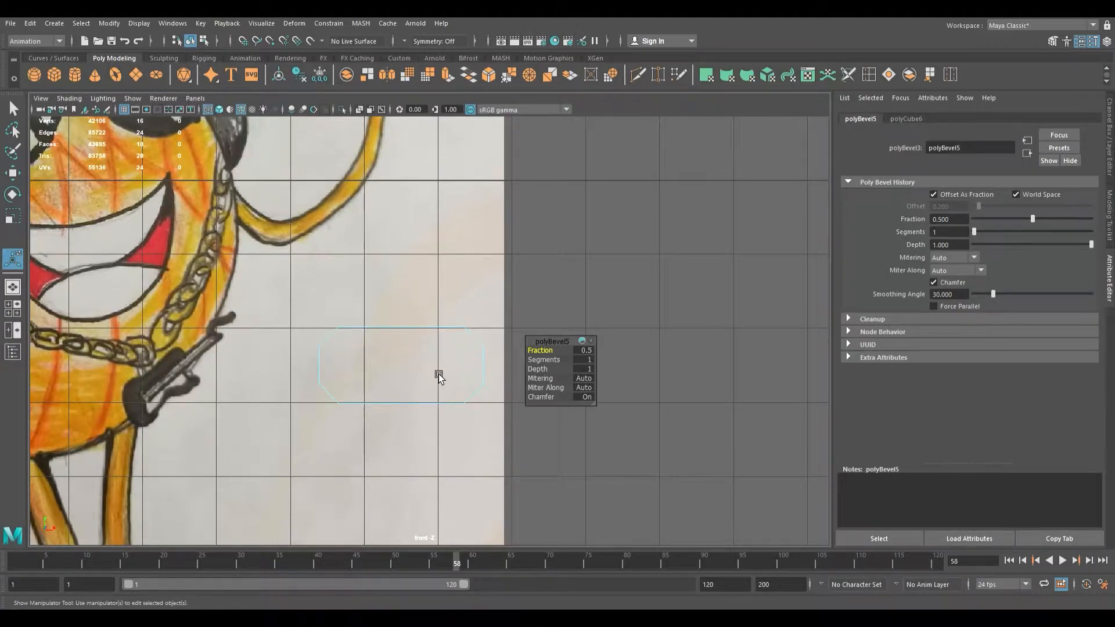
pyautogui.hotkey('ctrl', 'z')
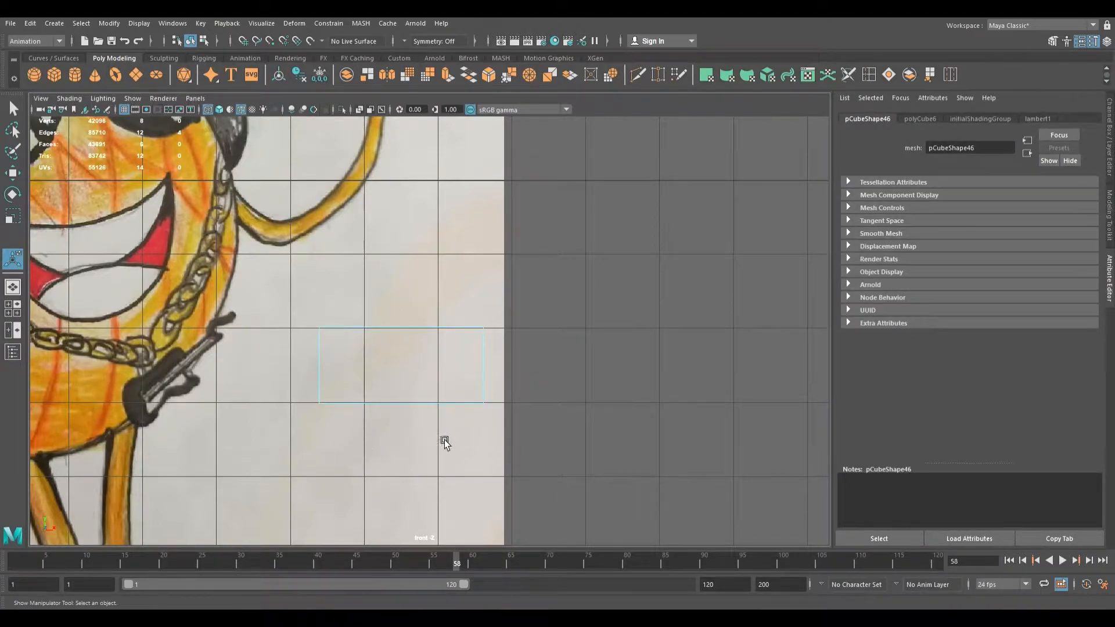
# Bevel the two corner edges at the block's end facing the pendant with Fraction 1 and 6 segments.
pyautogui.moveTo(344, 432); pyautogui.dragTo(298, 302)
pyautogui.keyDown('ctrl'); pyautogui.moveTo(349, 368); pyautogui.dragTo(353, 369); pyautogui.keyUp('ctrl')
pyautogui.keyDown('ctrl'); pyautogui.moveTo(364, 431); pyautogui.dragTo(381, 313); pyautogui.keyUp('ctrl')
pyautogui.hotkey('ctrl', 'b')
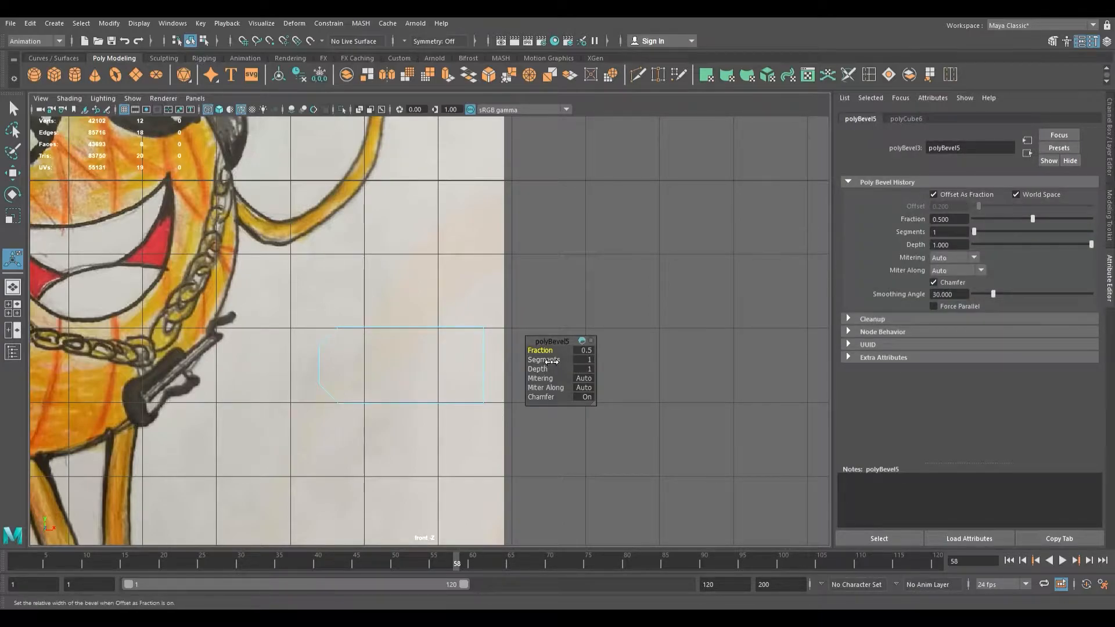
pyautogui.moveTo(552, 369)
pyautogui.mouseDown()
pyautogui.moveTo(565, 373)
pyautogui.moveTo(555, 361)
pyautogui.mouseUp()
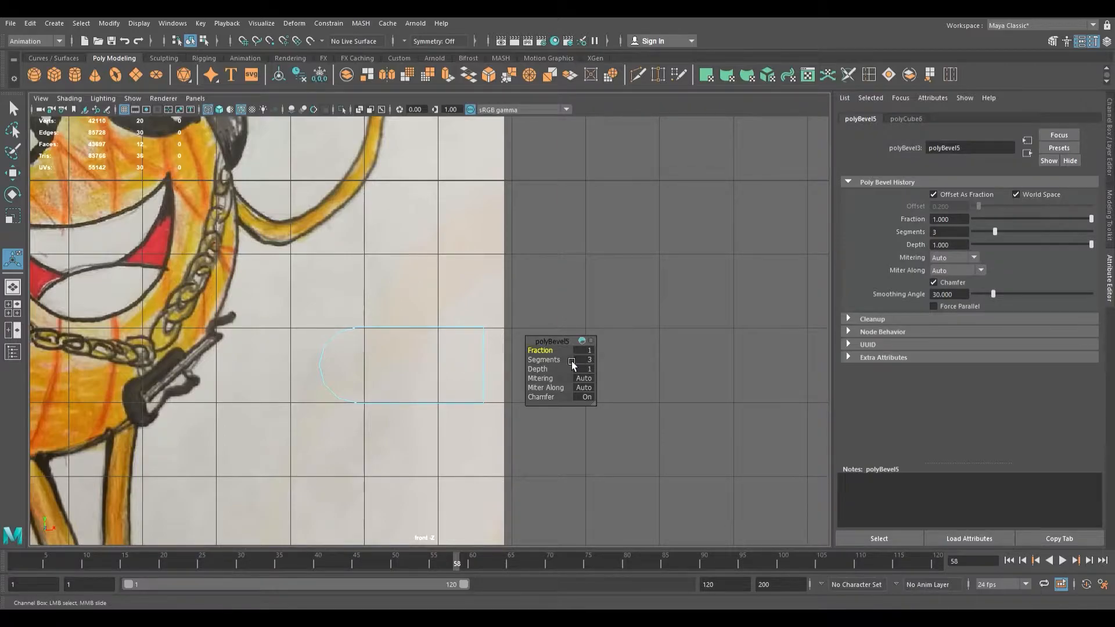
pyautogui.moveTo(556, 361); pyautogui.dragTo(571, 375)
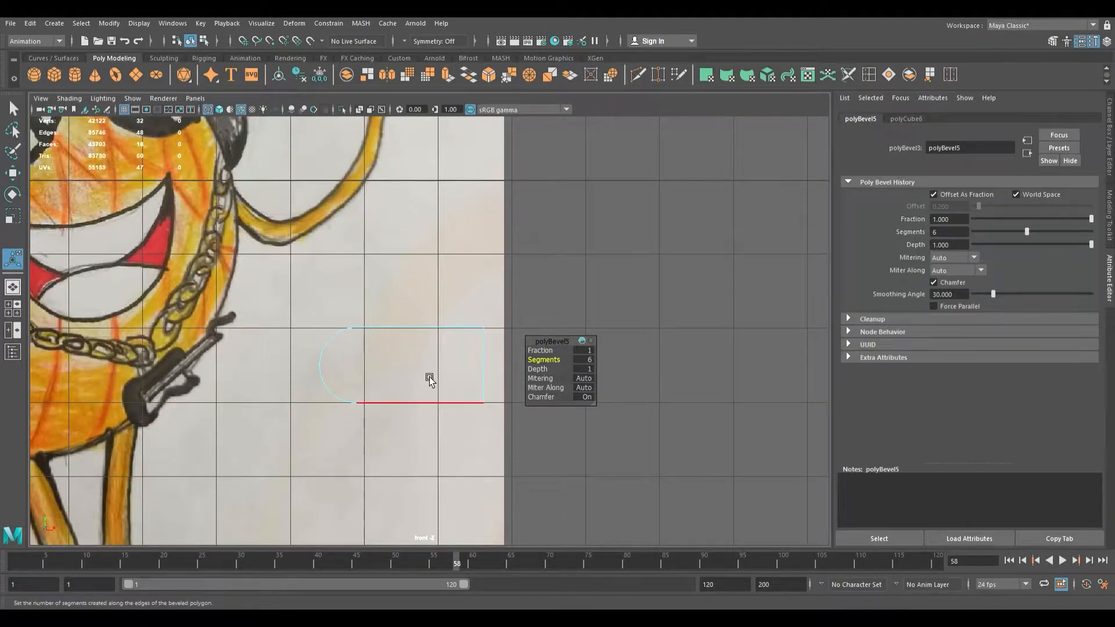
# Shorten the block by moving the vertices of its flat end along X toward the rounded end.
pyautogui.keyDown('alt'); pyautogui.moveTo(432, 372); pyautogui.dragTo(407, 380, button='middle'); pyautogui.keyUp('alt')
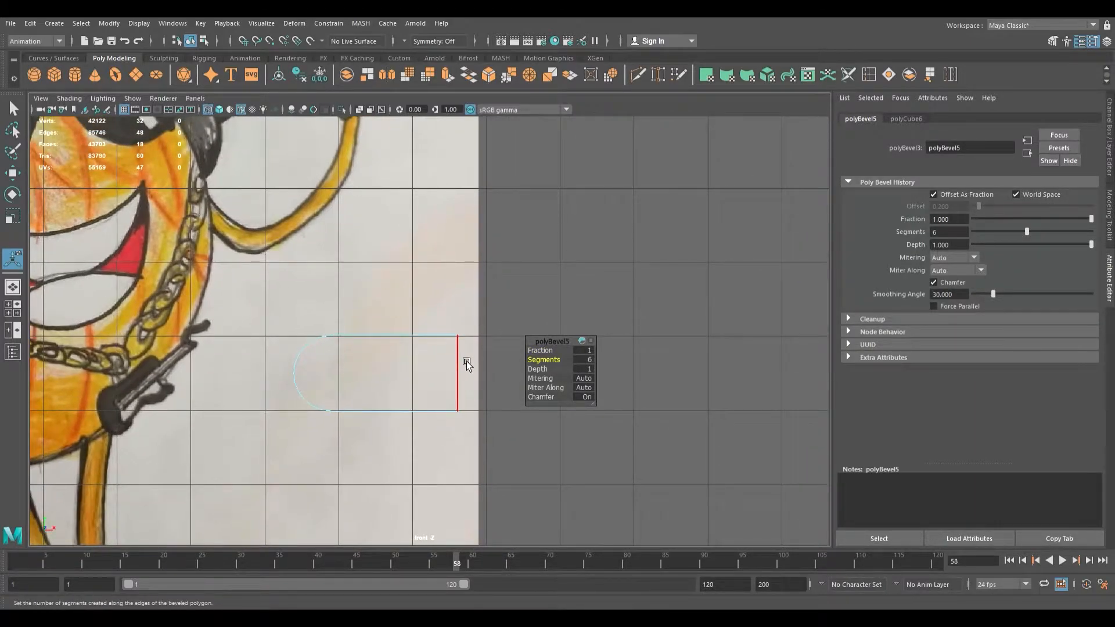
pyautogui.press('q')
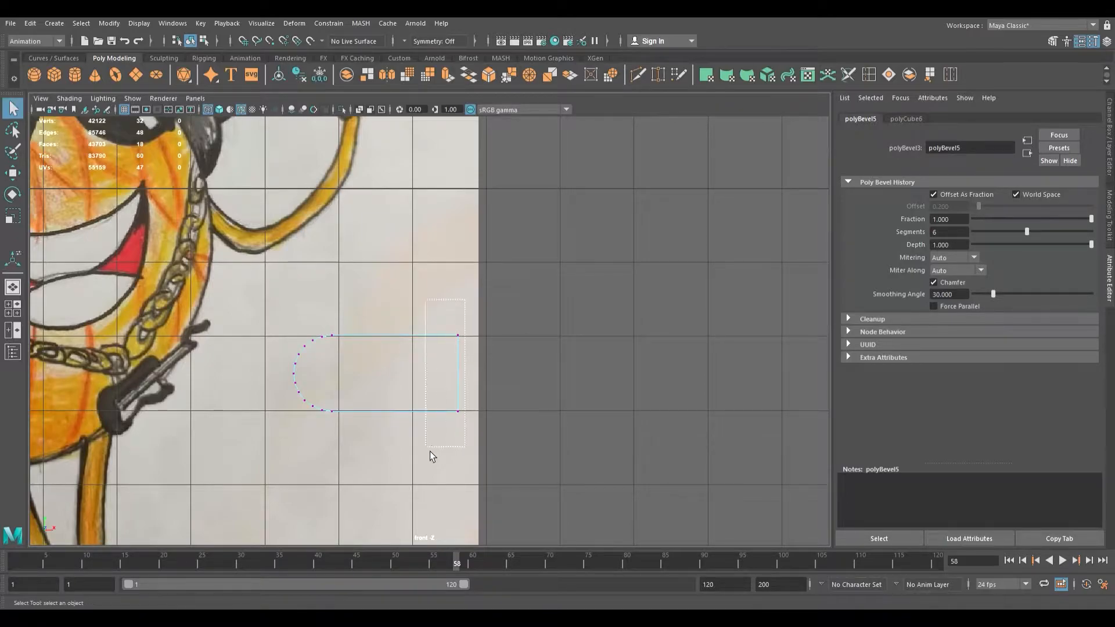
pyautogui.moveTo(429, 452); pyautogui.dragTo(428, 450)
pyautogui.press('w')
pyautogui.moveTo(491, 378); pyautogui.dragTo(476, 379)
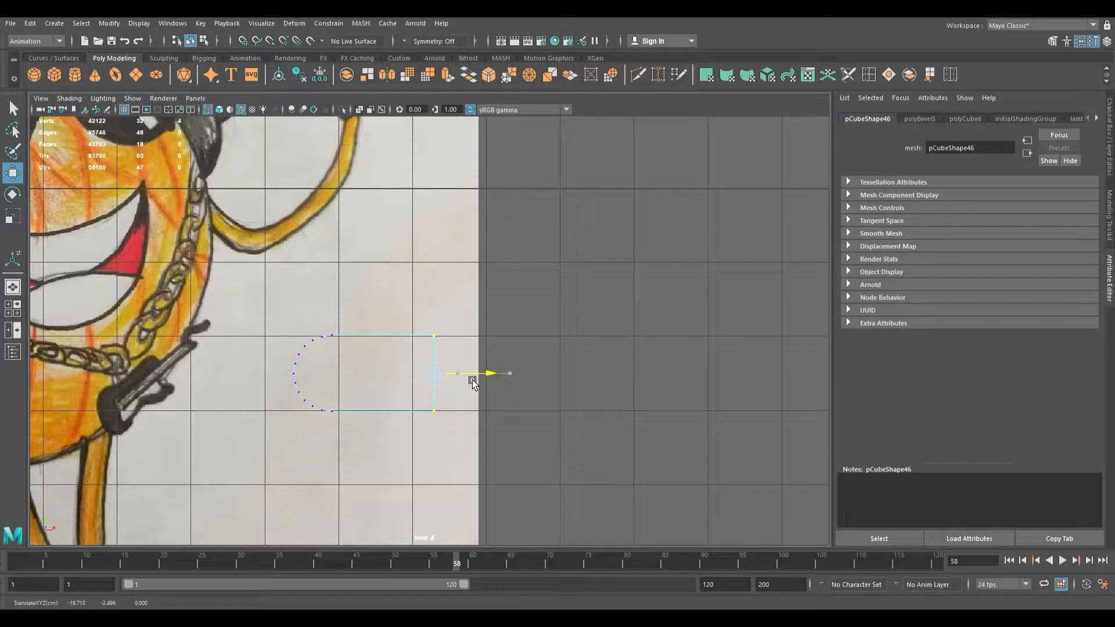
pyautogui.moveTo(472, 383); pyautogui.dragTo(480, 385)
pyautogui.moveTo(478, 385); pyautogui.dragTo(473, 374)
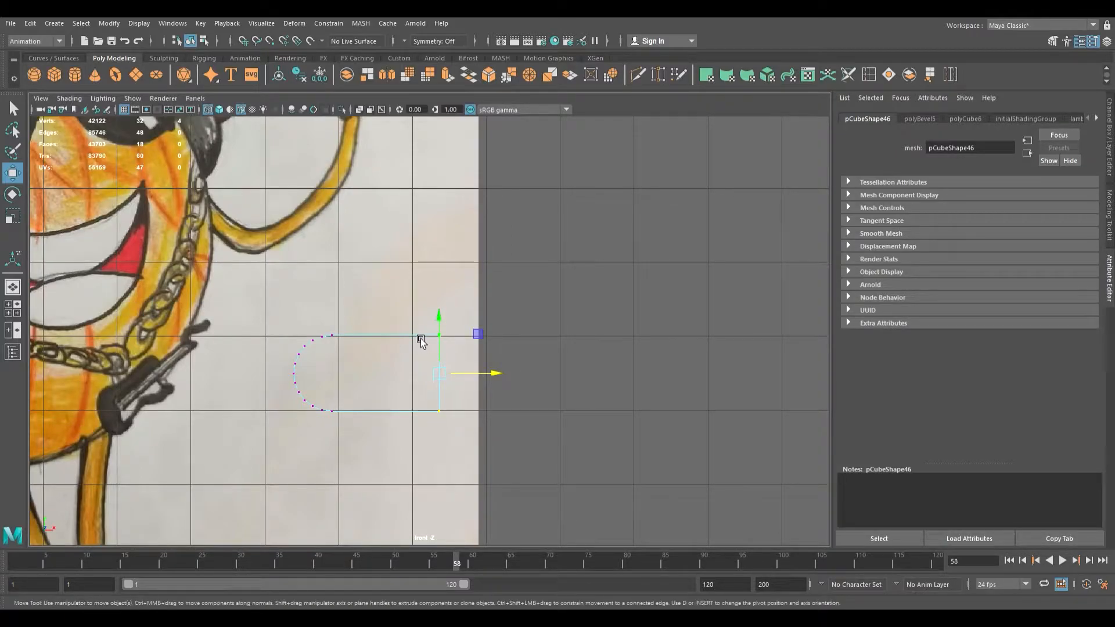
# Bevel the two corner edges at the block's flat end with Fraction 0.5 and 4 segments.
pyautogui.click(490, 298)
pyautogui.moveTo(490, 299); pyautogui.dragTo(410, 432)
pyautogui.moveTo(475, 357); pyautogui.dragTo(435, 363)
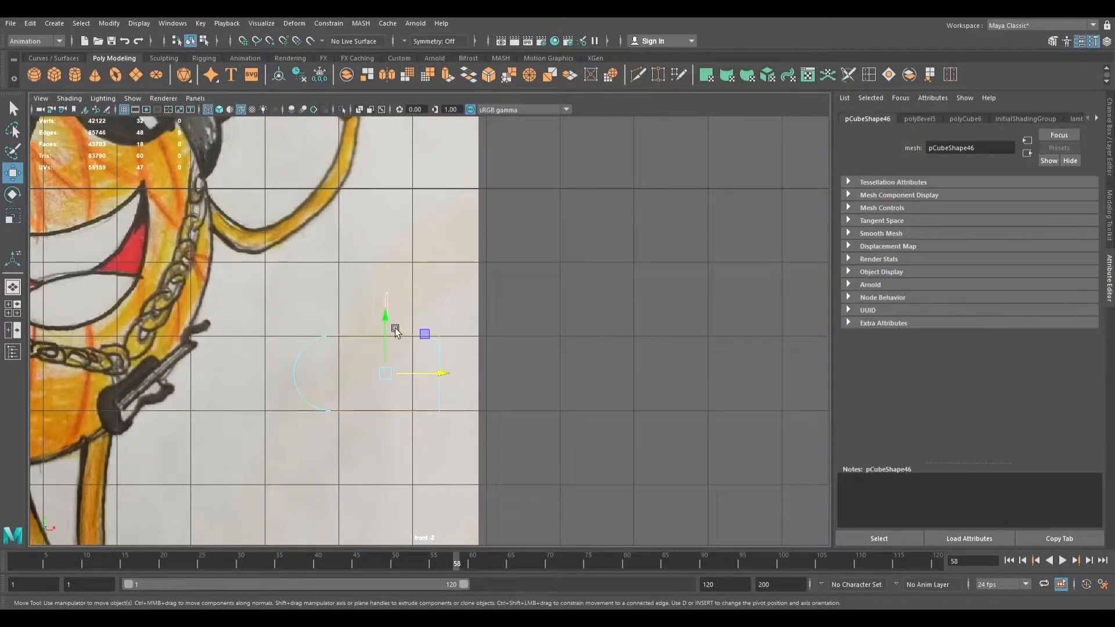
pyautogui.click(392, 388)
pyautogui.hotkey('ctrl', 'b')
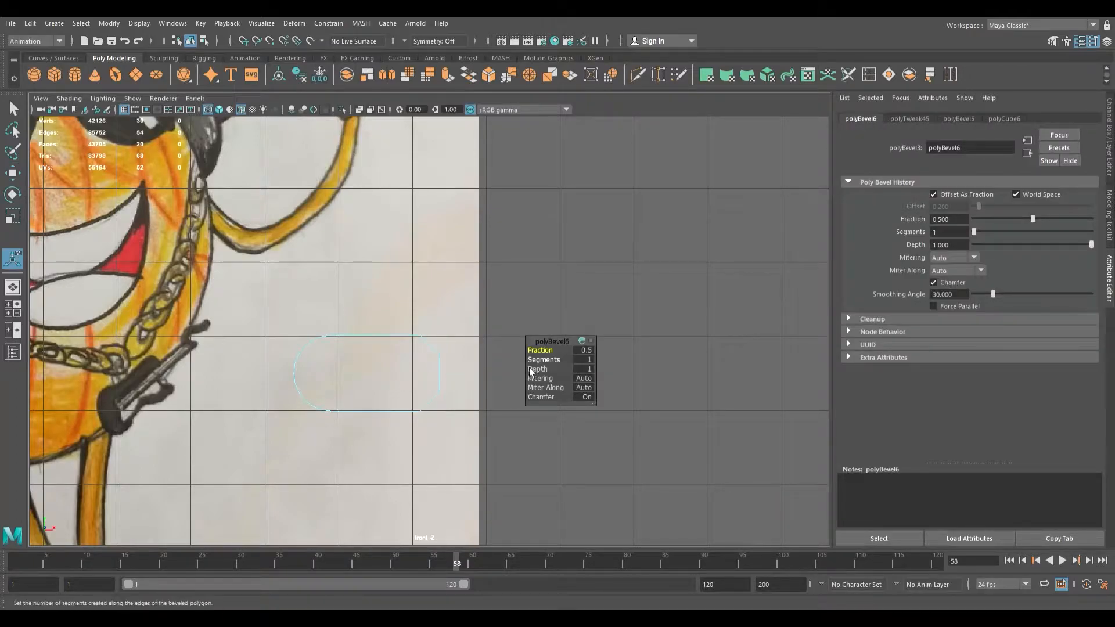
pyautogui.moveTo(552, 360); pyautogui.dragTo(572, 374)
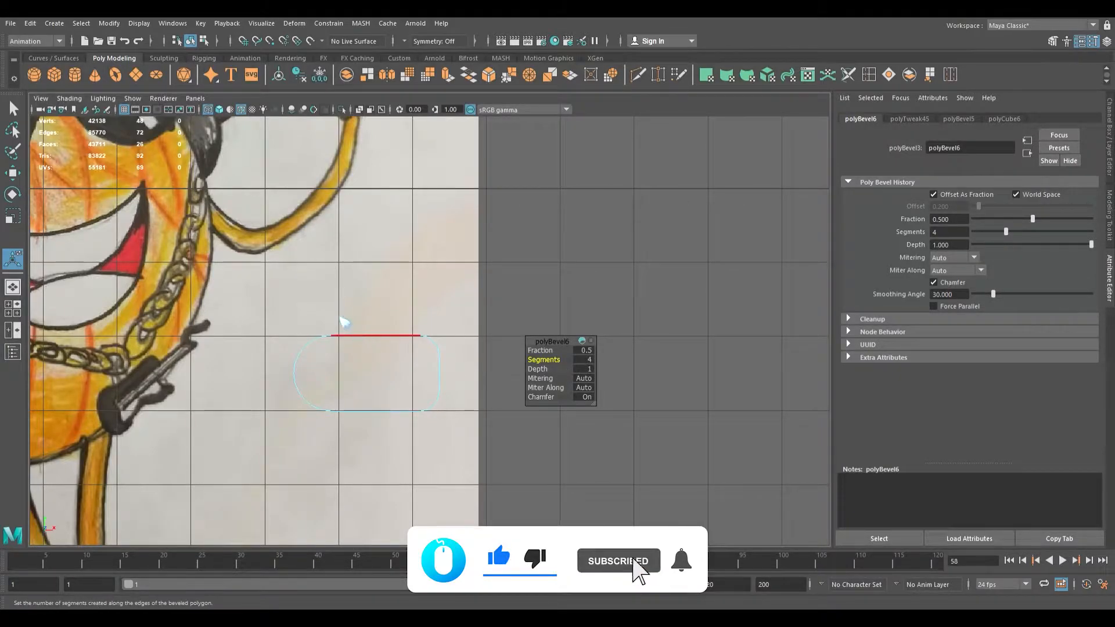
# Insert five evenly spaced edge loops across the block's upper face with the Insert Edge Loop tool.
pyautogui.press('q')
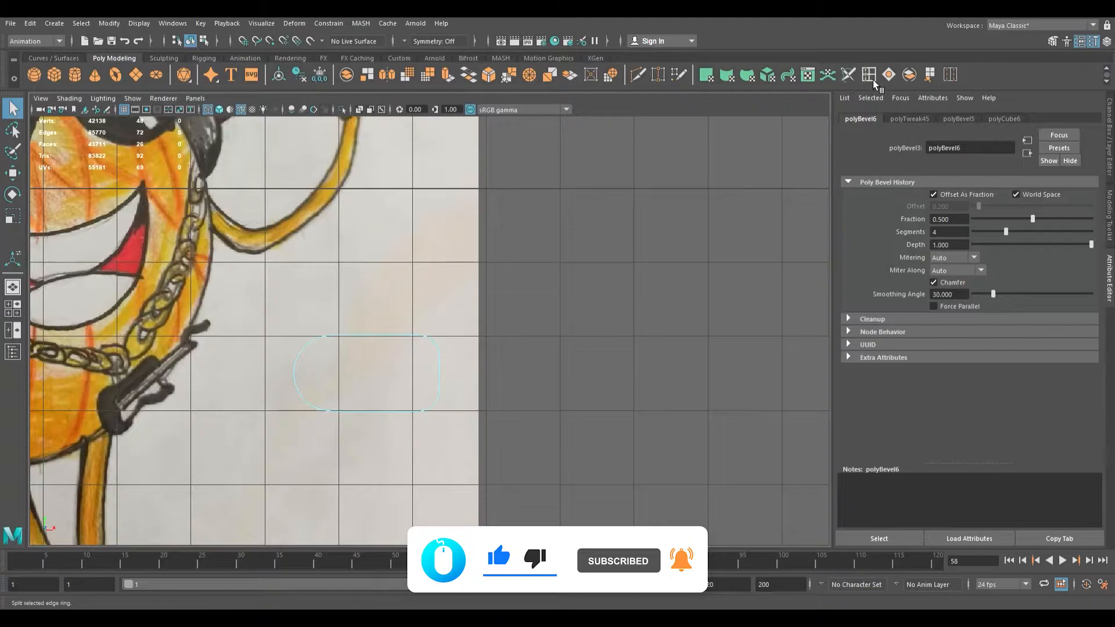
pyautogui.press('y')
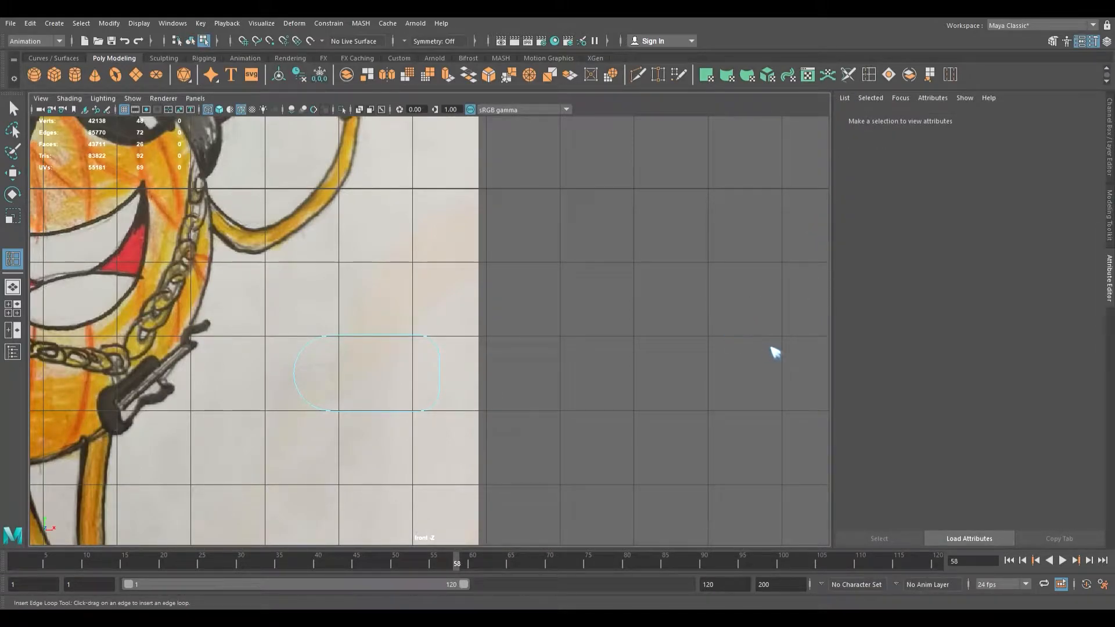
pyautogui.click(381, 342)
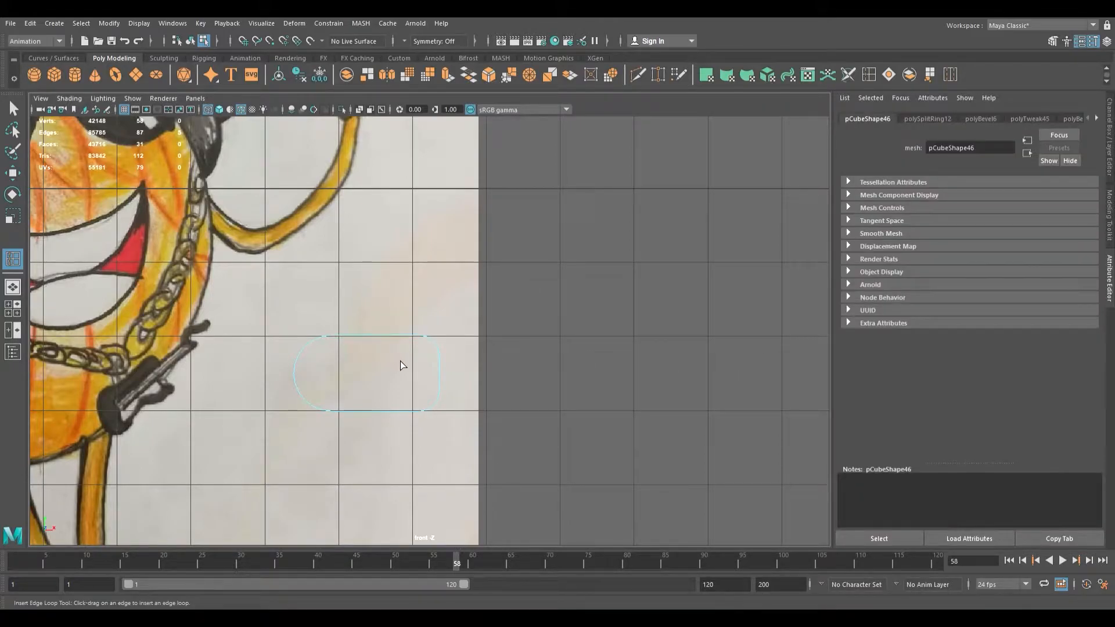
# Switch to the perspective view and insert five matching edge loops across the block's underside.
pyautogui.press('space')
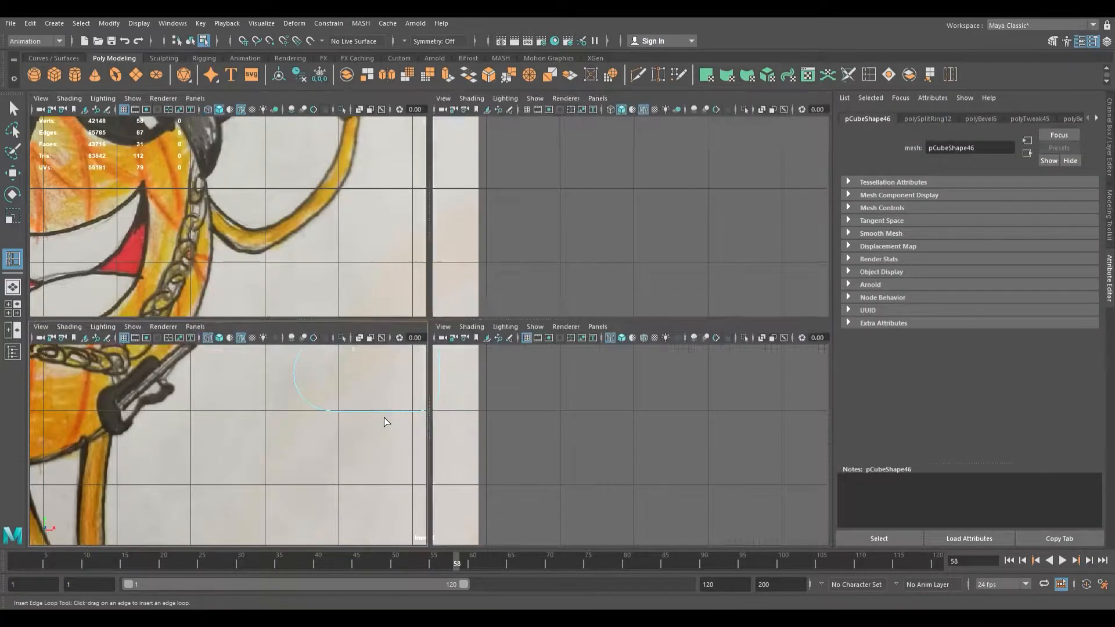
pyautogui.press('space')
pyautogui.keyDown('alt'); pyautogui.moveTo(533, 297); pyautogui.dragTo(555, 311); pyautogui.keyUp('alt')
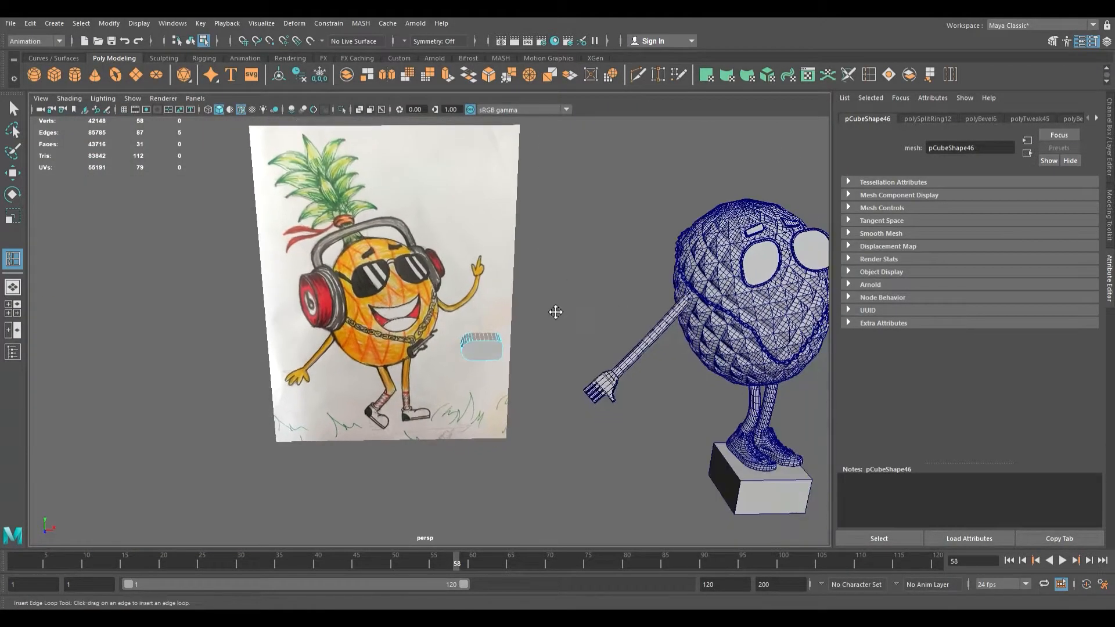
pyautogui.keyDown('alt'); pyautogui.moveTo(555, 311); pyautogui.dragTo(479, 322, button='middle'); pyautogui.keyUp('alt')
pyautogui.keyDown('alt'); pyautogui.moveTo(485, 386); pyautogui.dragTo(677, 403, button='right'); pyautogui.keyUp('alt')
pyautogui.keyDown('alt'); pyautogui.moveTo(397, 325); pyautogui.dragTo(399, 311); pyautogui.keyUp('alt')
pyautogui.keyDown('alt'); pyautogui.moveTo(435, 343); pyautogui.dragTo(607, 403, button='right'); pyautogui.keyUp('alt')
pyautogui.keyDown('alt'); pyautogui.moveTo(477, 337); pyautogui.dragTo(454, 308); pyautogui.keyUp('alt')
pyautogui.click(357, 290)
pyautogui.keyDown('alt'); pyautogui.moveTo(372, 290); pyautogui.dragTo(381, 327); pyautogui.keyUp('alt')
pyautogui.click(12, 111)
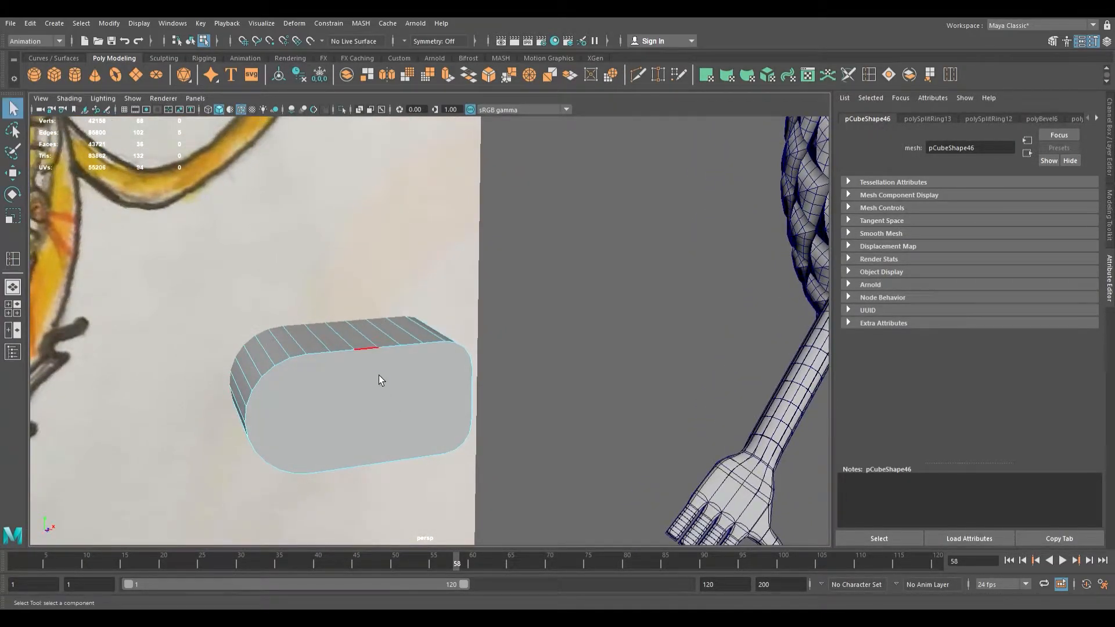
# Return to object mode and scale the rounded block thinner in depth.
pyautogui.press('F8')
pyautogui.press('e')
pyautogui.press('r')
pyautogui.moveTo(378, 390); pyautogui.dragTo(350, 422)
pyautogui.press('w')
pyautogui.keyDown('alt'); pyautogui.moveTo(350, 422); pyautogui.dragTo(517, 363, button='right'); pyautogui.keyUp('alt')
pyautogui.moveTo(510, 348)
pyautogui.keyDown('alt'); pyautogui.mouseDown()
pyautogui.moveTo(511, 312)
pyautogui.moveTo(511, 352)
pyautogui.mouseUp(); pyautogui.keyUp('alt')
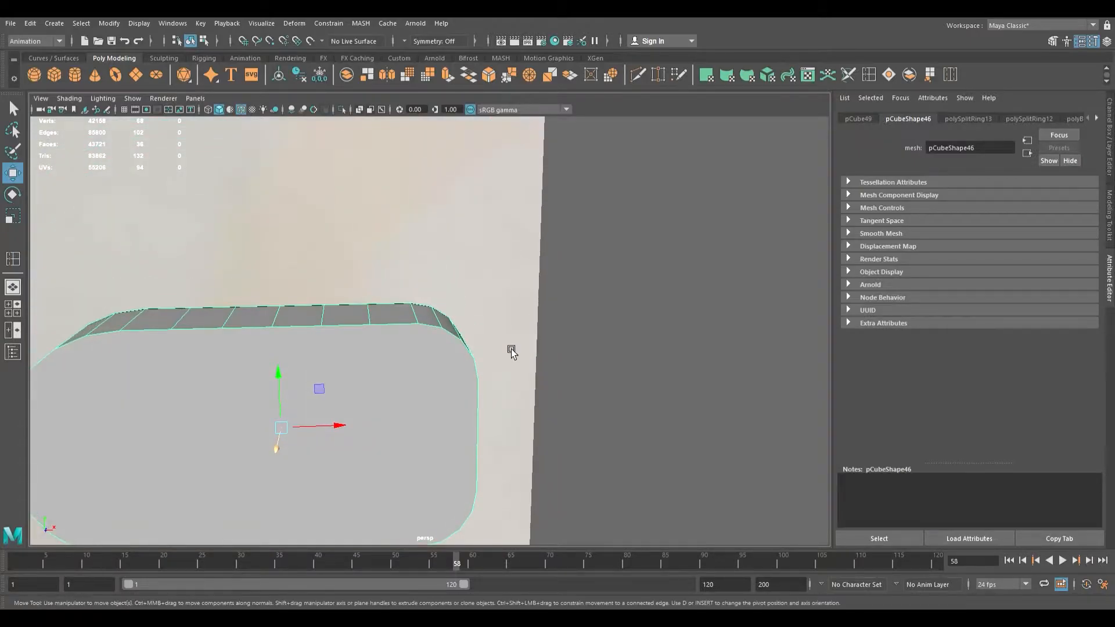
pyautogui.scroll(-5, 508, 353)
pyautogui.moveTo(441, 334)
pyautogui.keyDown('alt'); pyautogui.mouseDown(button='middle')
pyautogui.moveTo(577, 337)
pyautogui.moveTo(509, 339)
pyautogui.mouseUp(button='middle'); pyautogui.keyUp('alt')
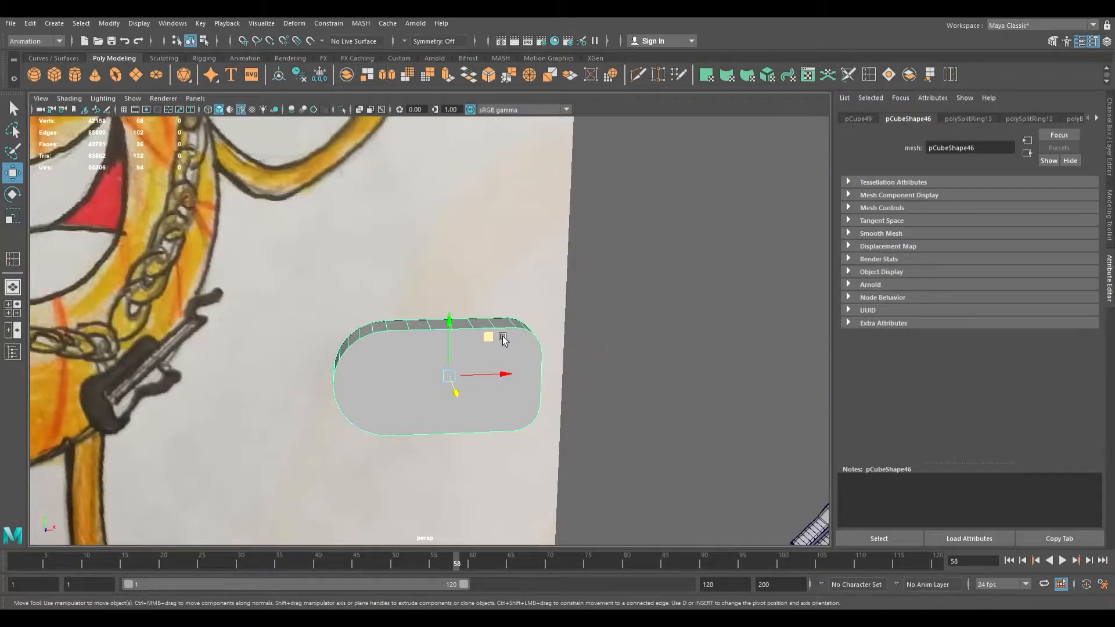
# In the front view, select the block's middle vertex columns with soft selection and scale them vertically to pinch a waist.
pyautogui.press('space')
pyautogui.press('space')
pyautogui.keyDown('alt'); pyautogui.moveTo(341, 427); pyautogui.dragTo(353, 418, button='middle'); pyautogui.keyUp('alt')
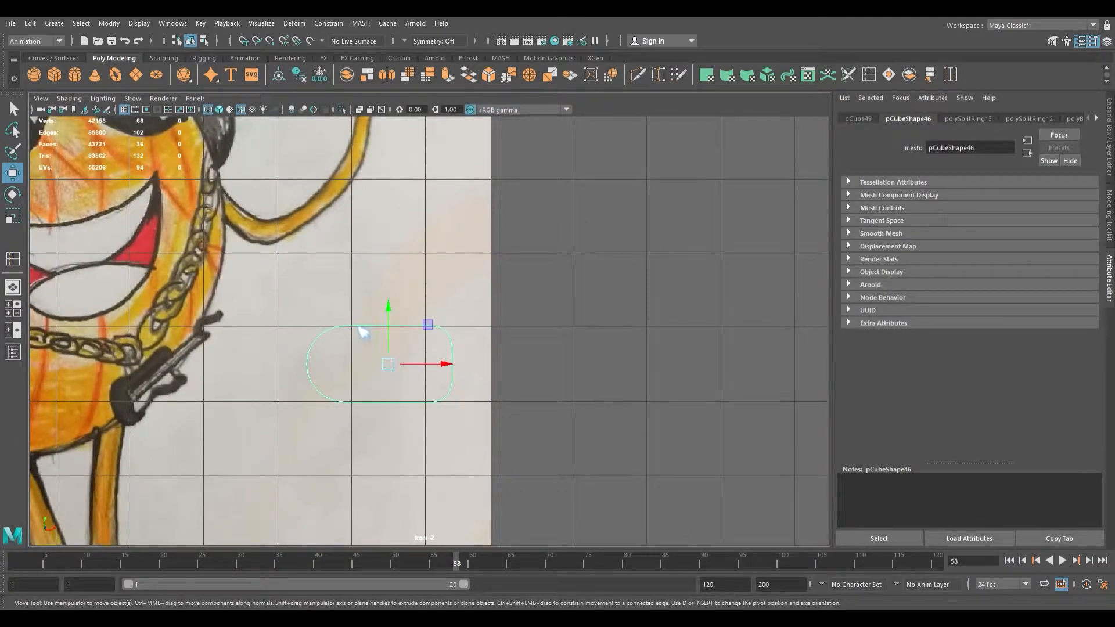
pyautogui.click(316, 312)
pyautogui.scroll(1, 390, 348)
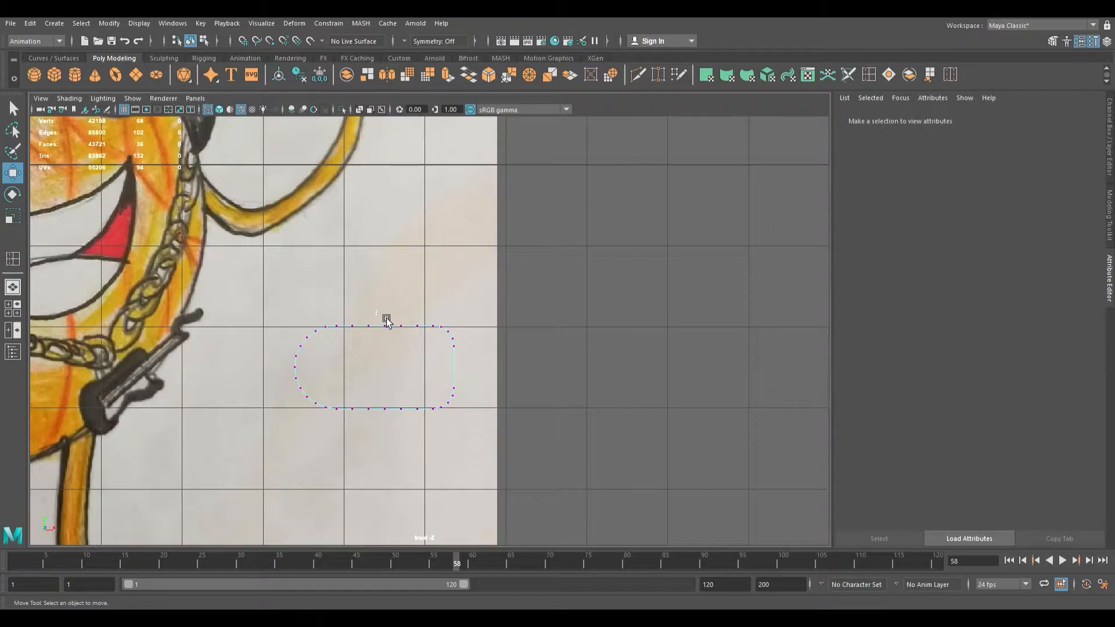
pyautogui.click(386, 315)
pyautogui.click(385, 329)
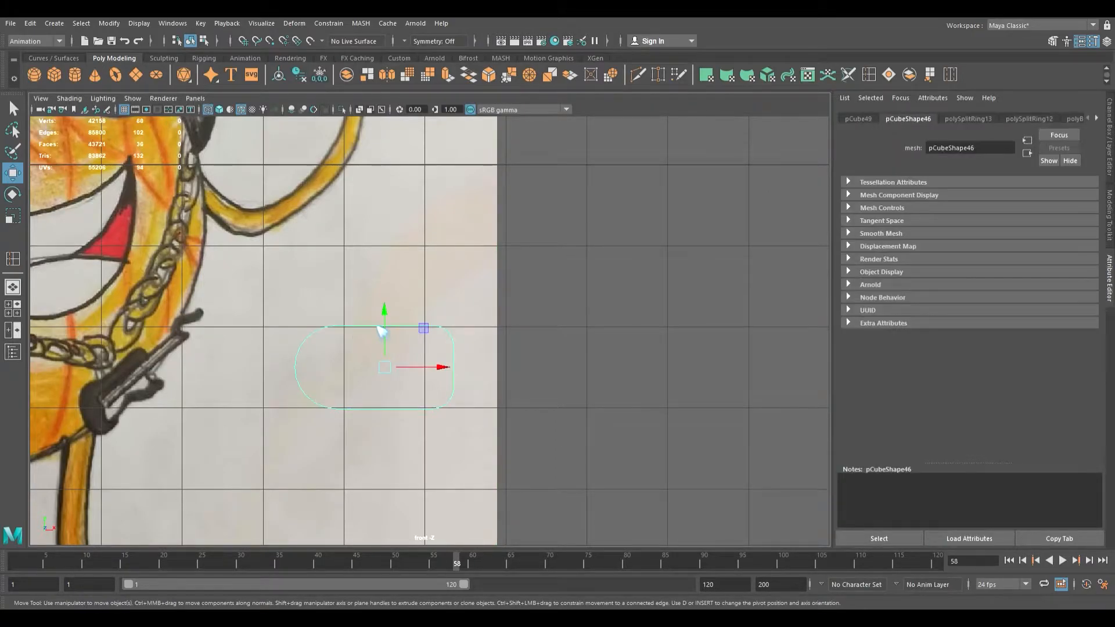
pyautogui.click(336, 314)
pyautogui.moveTo(369, 300); pyautogui.dragTo(404, 429)
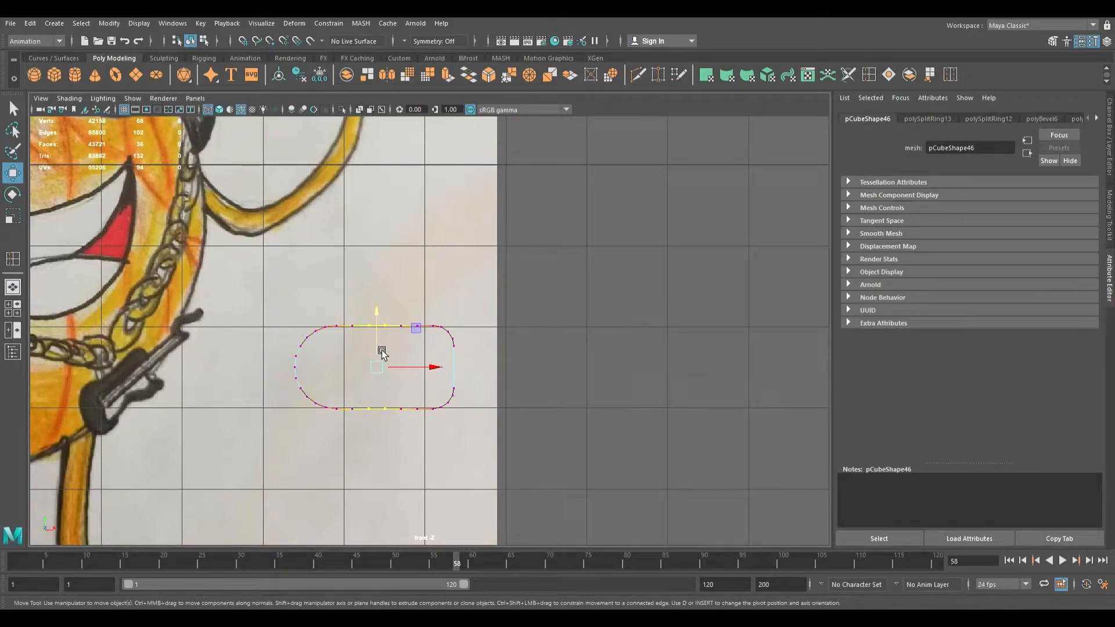
pyautogui.click(13, 195)
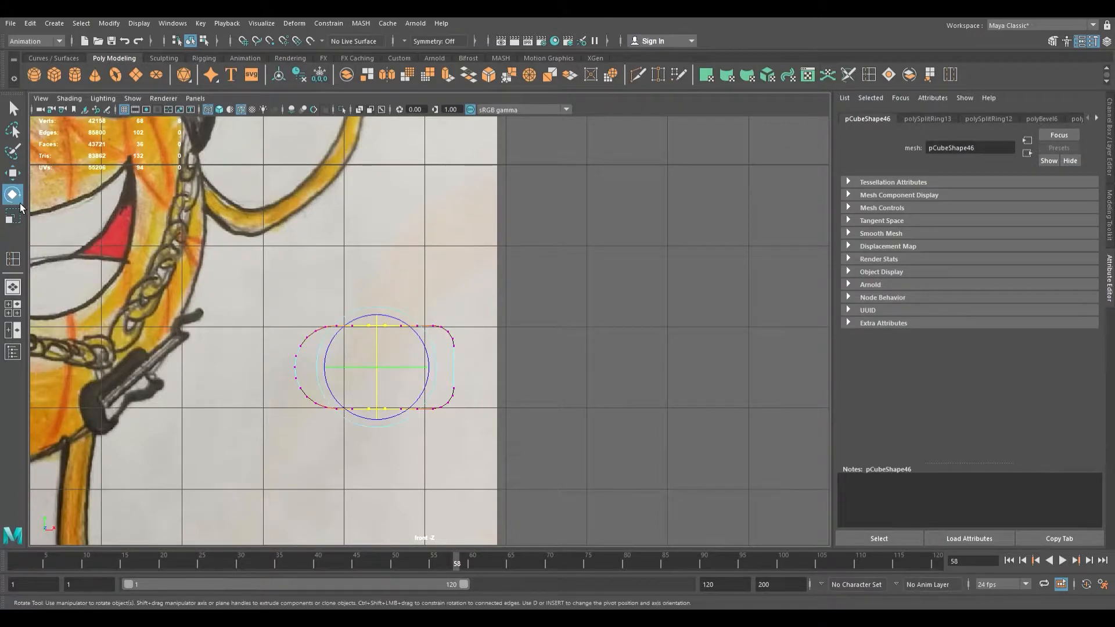
pyautogui.click(14, 216)
pyautogui.moveTo(389, 323); pyautogui.dragTo(386, 343)
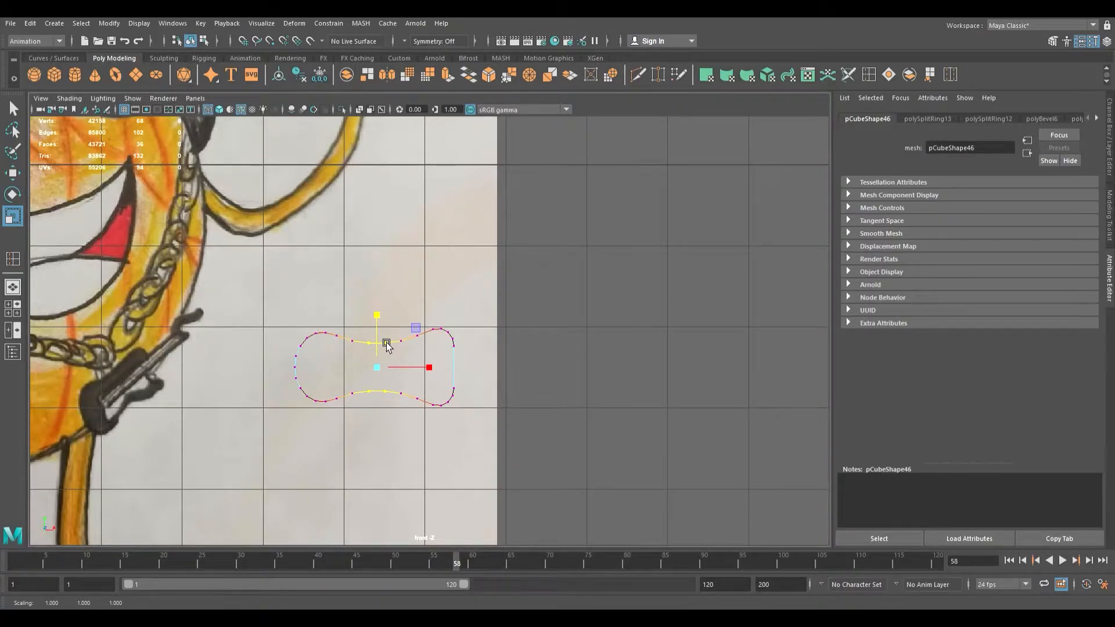
pyautogui.moveTo(389, 321); pyautogui.dragTo(390, 313)
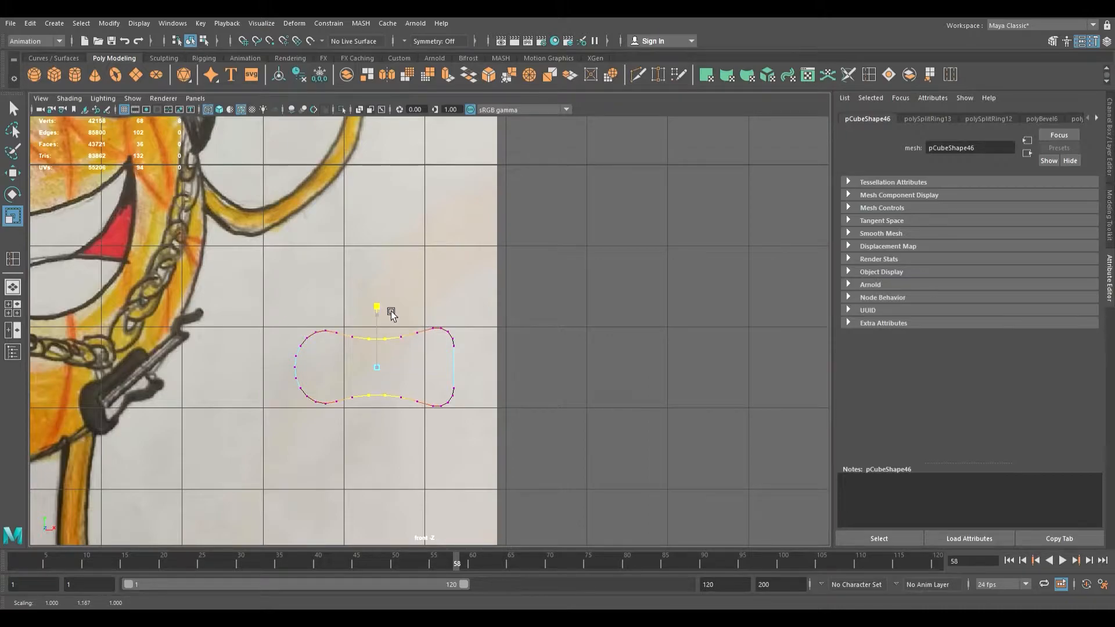
pyautogui.moveTo(391, 311); pyautogui.dragTo(389, 312)
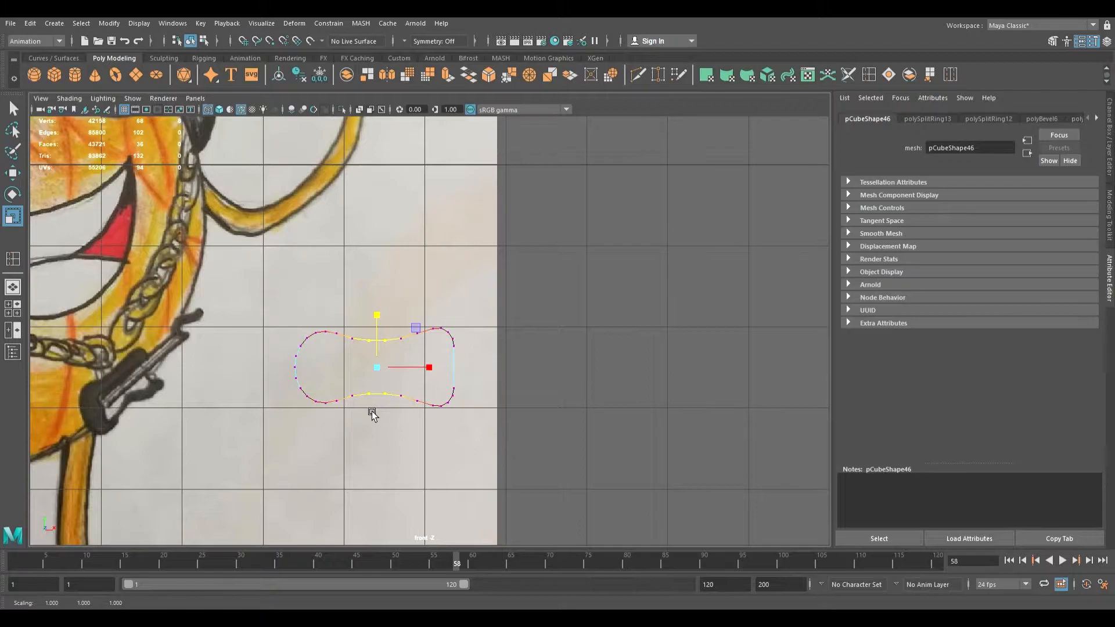
# Select the vertices of the body's rounder end and scale them slightly larger to form the wider bulge.
pyautogui.moveTo(355, 426); pyautogui.dragTo(327, 309)
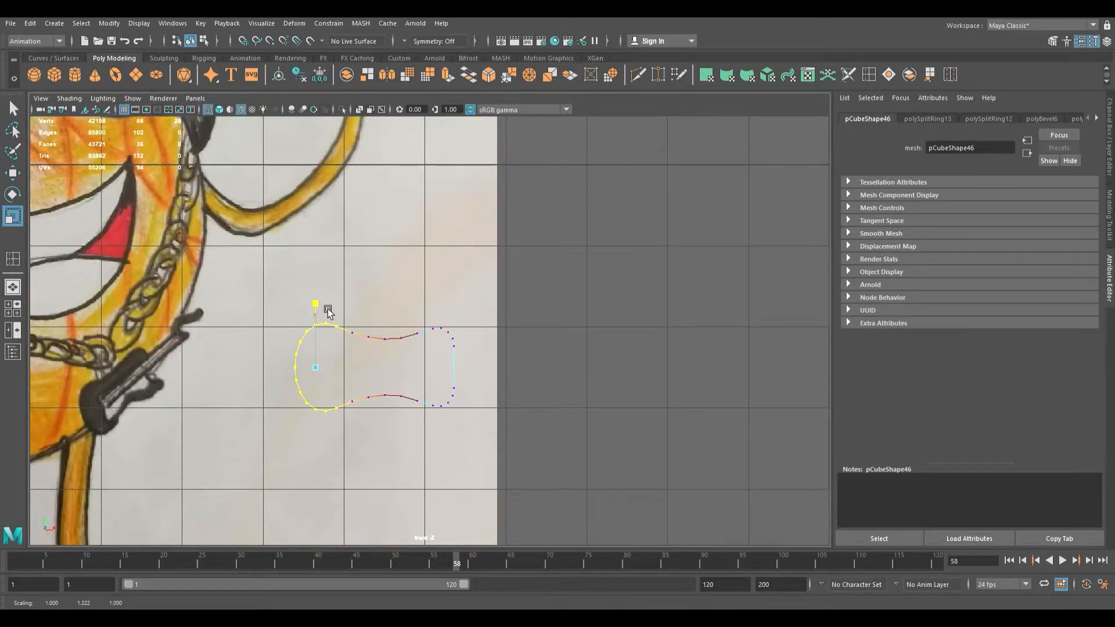
pyautogui.moveTo(328, 309); pyautogui.dragTo(328, 311)
pyautogui.moveTo(368, 367); pyautogui.dragTo(381, 377)
pyautogui.press('q')
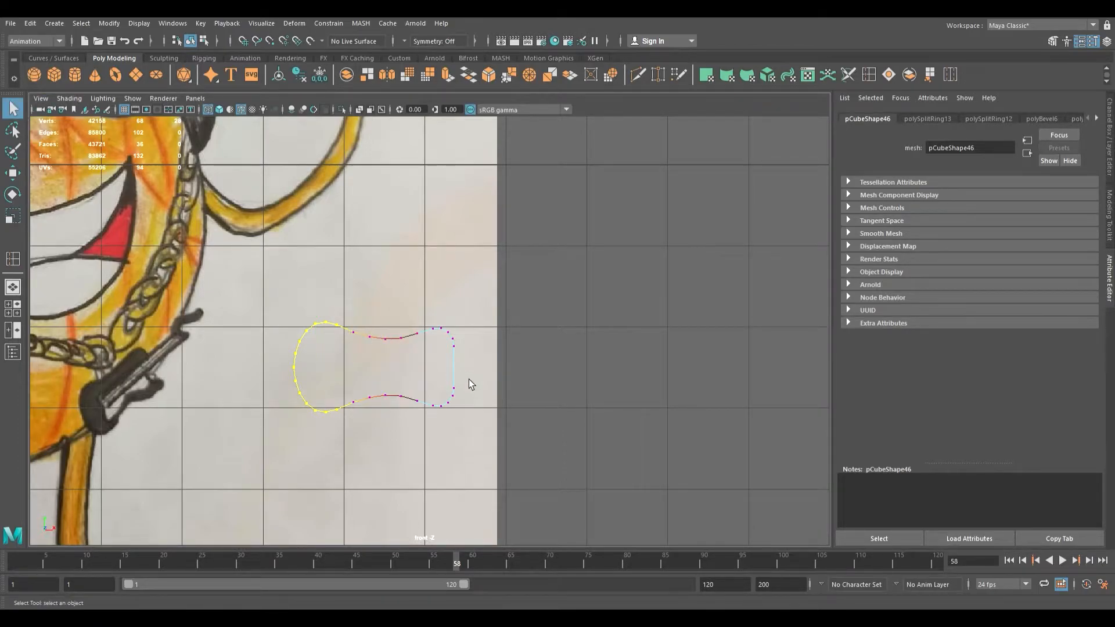
# Create a polygon cube and move it over the reference sheet to the narrower end of the waisted body.
pyautogui.keyDown('alt'); pyautogui.moveTo(485, 358); pyautogui.dragTo(444, 360, button='middle'); pyautogui.keyUp('alt')
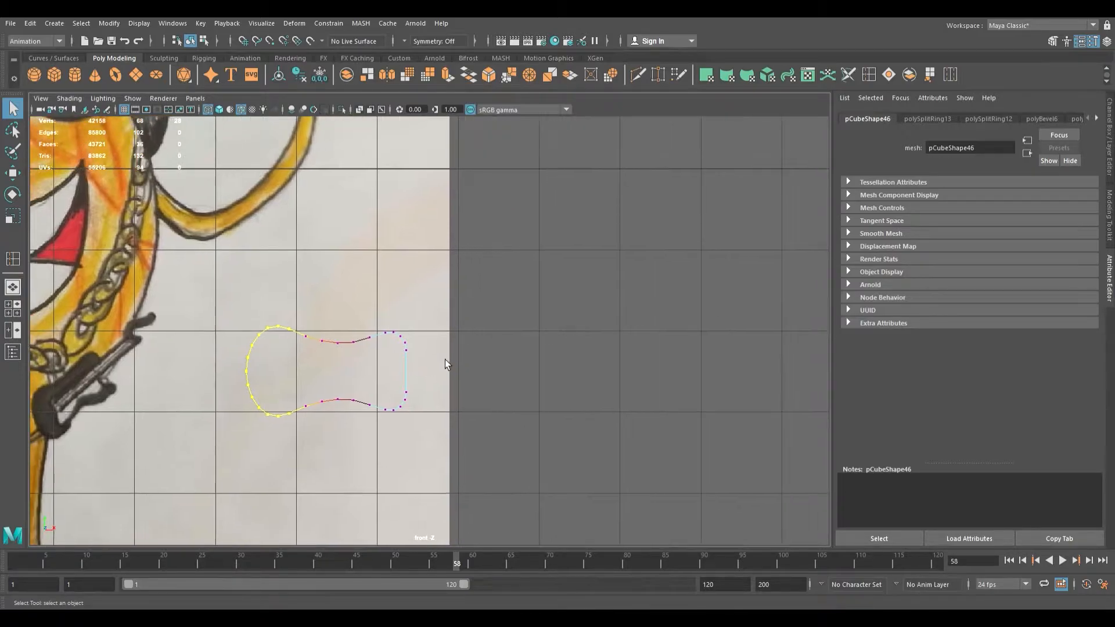
pyautogui.click(55, 74)
pyautogui.scroll(-7, 458, 384)
pyautogui.press('w')
pyautogui.keyDown('alt'); pyautogui.moveTo(560, 371); pyautogui.dragTo(348, 372, button='middle'); pyautogui.keyUp('alt')
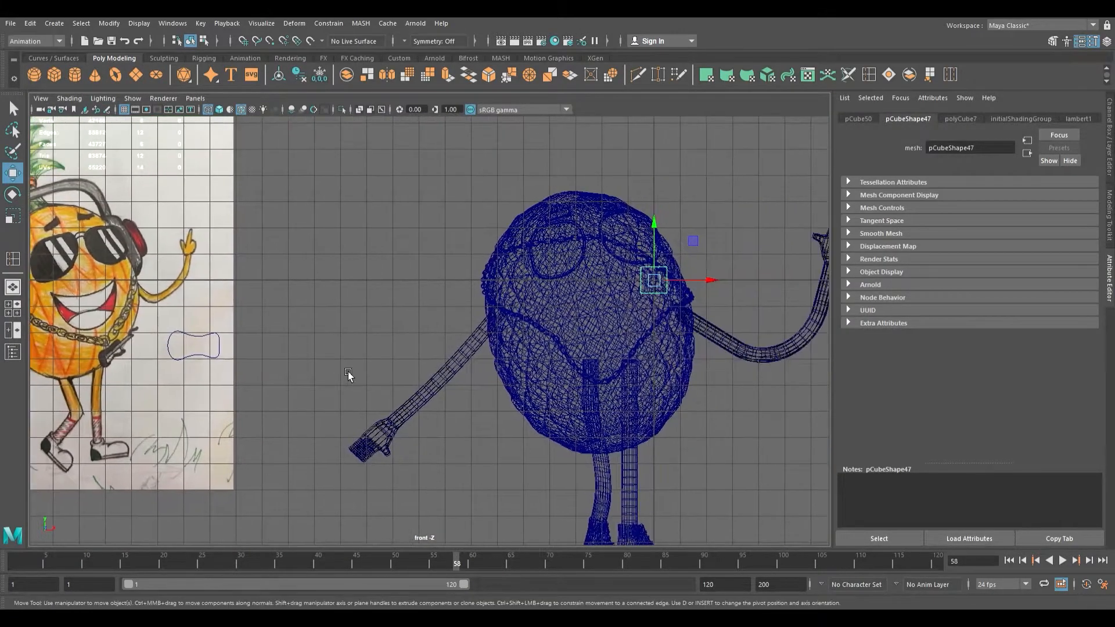
pyautogui.keyDown('alt'); pyautogui.moveTo(515, 385); pyautogui.dragTo(468, 339, button='middle'); pyautogui.keyUp('alt')
pyautogui.moveTo(499, 285); pyautogui.dragTo(227, 284)
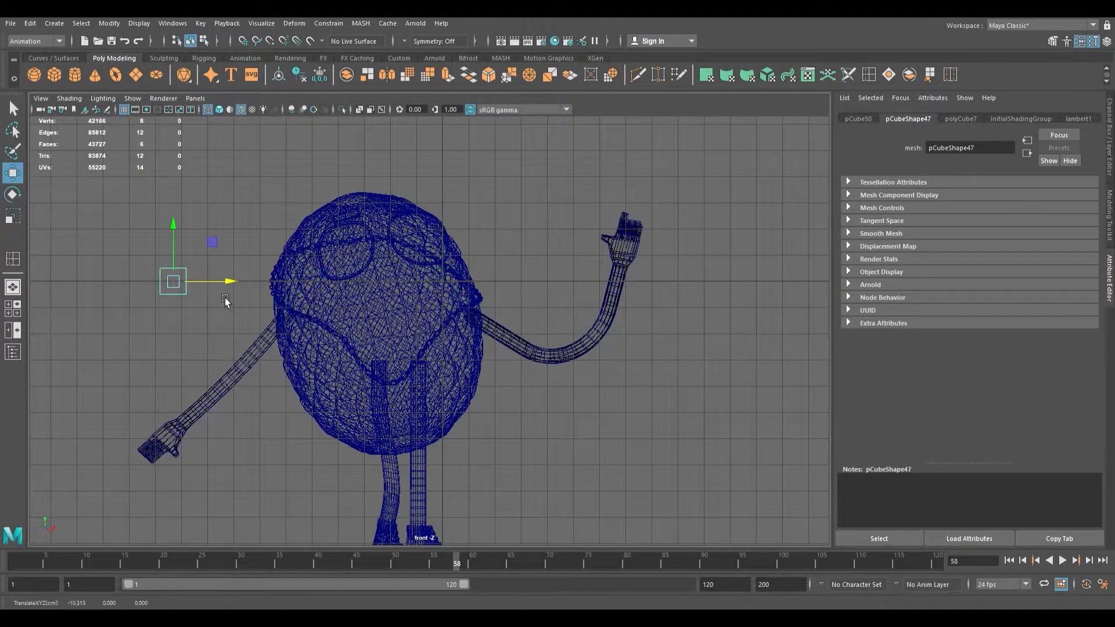
pyautogui.keyDown('alt'); pyautogui.moveTo(243, 308); pyautogui.dragTo(597, 322, button='middle'); pyautogui.keyUp('alt')
pyautogui.moveTo(597, 298); pyautogui.dragTo(446, 302)
pyautogui.scroll(3, 402, 316)
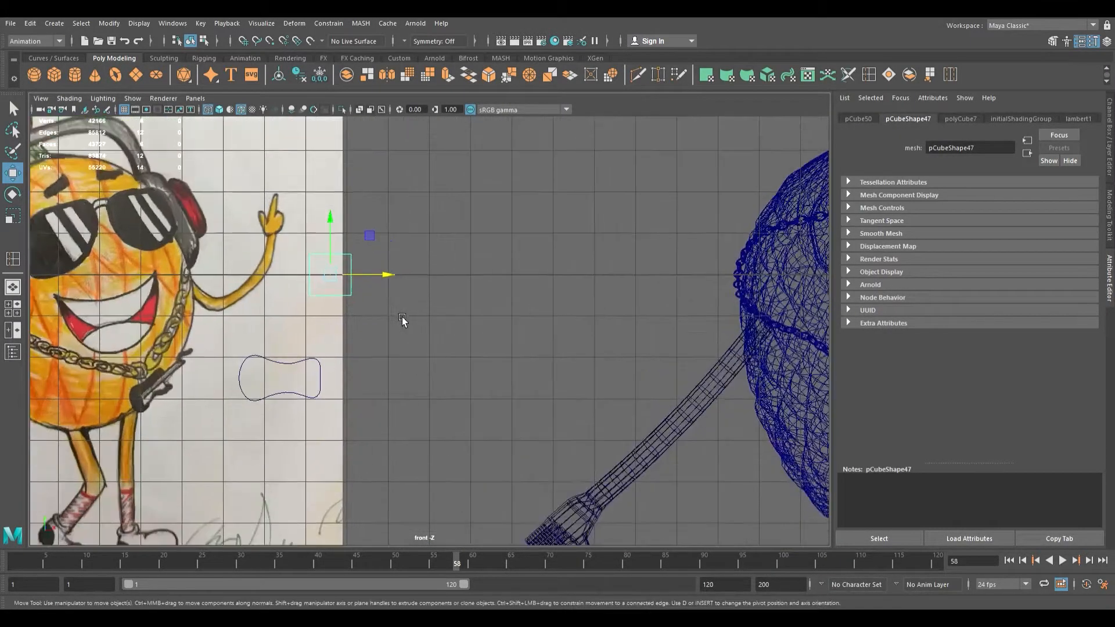
pyautogui.moveTo(465, 226); pyautogui.dragTo(465, 241)
pyautogui.moveTo(456, 332); pyautogui.dragTo(458, 329)
pyautogui.scroll(2, 459, 360)
pyautogui.moveTo(519, 405); pyautogui.dragTo(482, 404)
# Scale the cube into a long thin bar, 2.444 in X and 0.2 in Y.
pyautogui.press('r')
pyautogui.moveTo(444, 360); pyautogui.dragTo(576, 416)
pyautogui.press('w')
pyautogui.press('r')
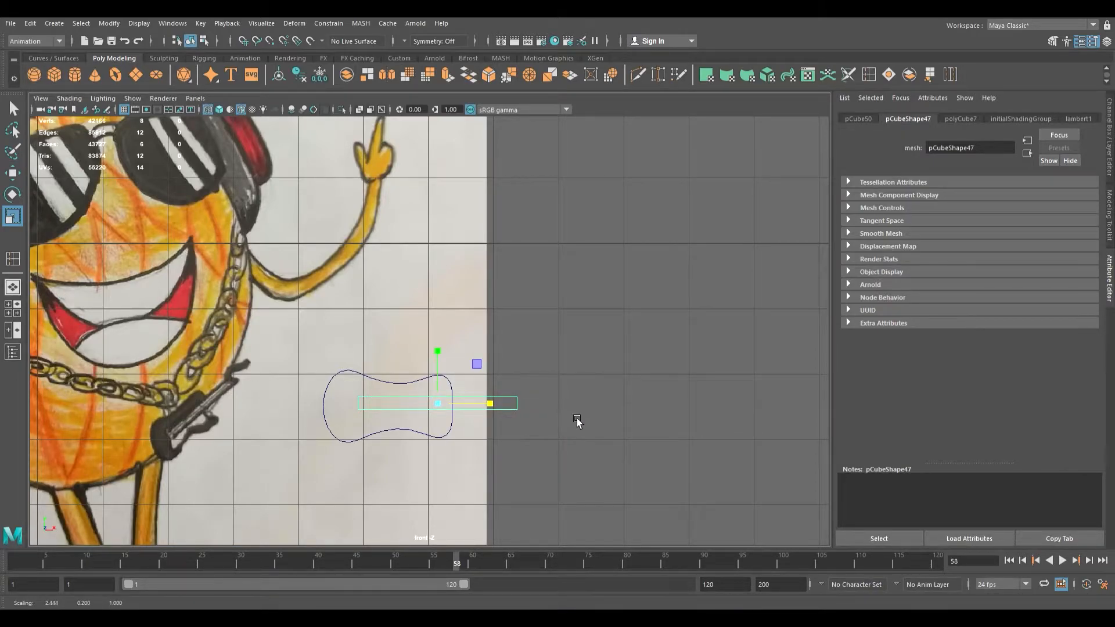
pyautogui.scroll(1, 577, 420)
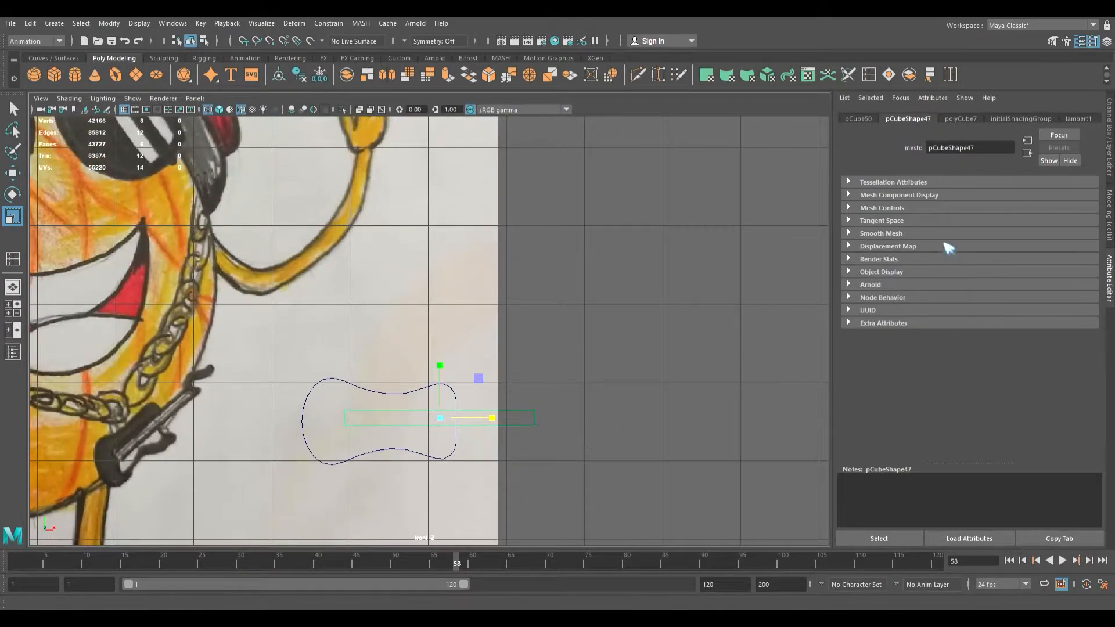
# Set the bar's Subdivisions Height to 5 in its polyCube settings.
pyautogui.click(865, 119)
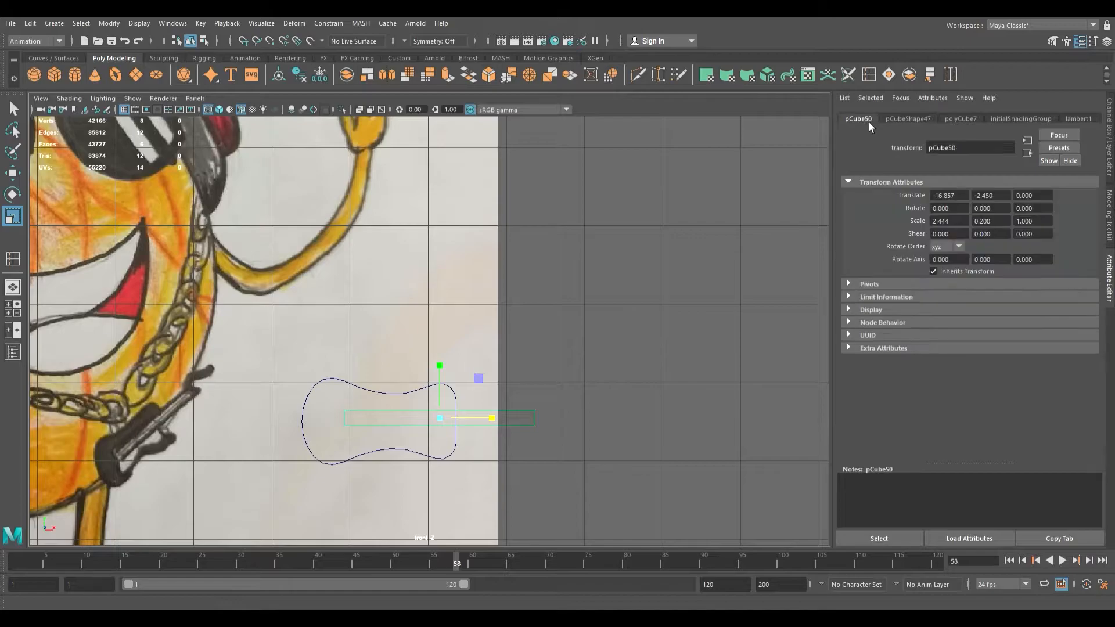
pyautogui.click(965, 119)
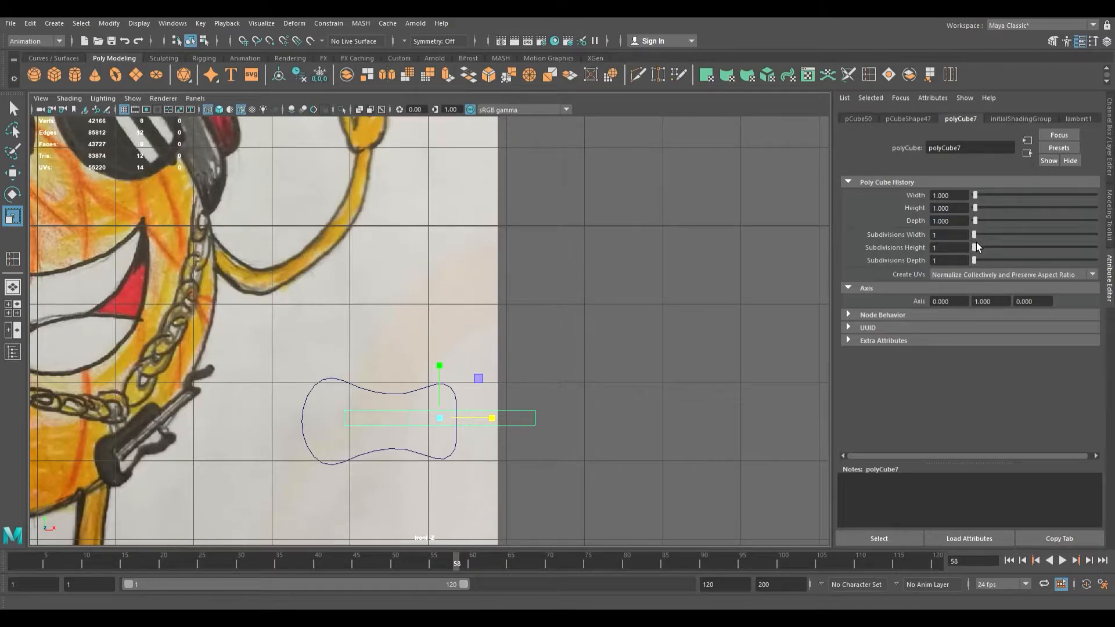
pyautogui.moveTo(983, 254); pyautogui.dragTo(990, 254)
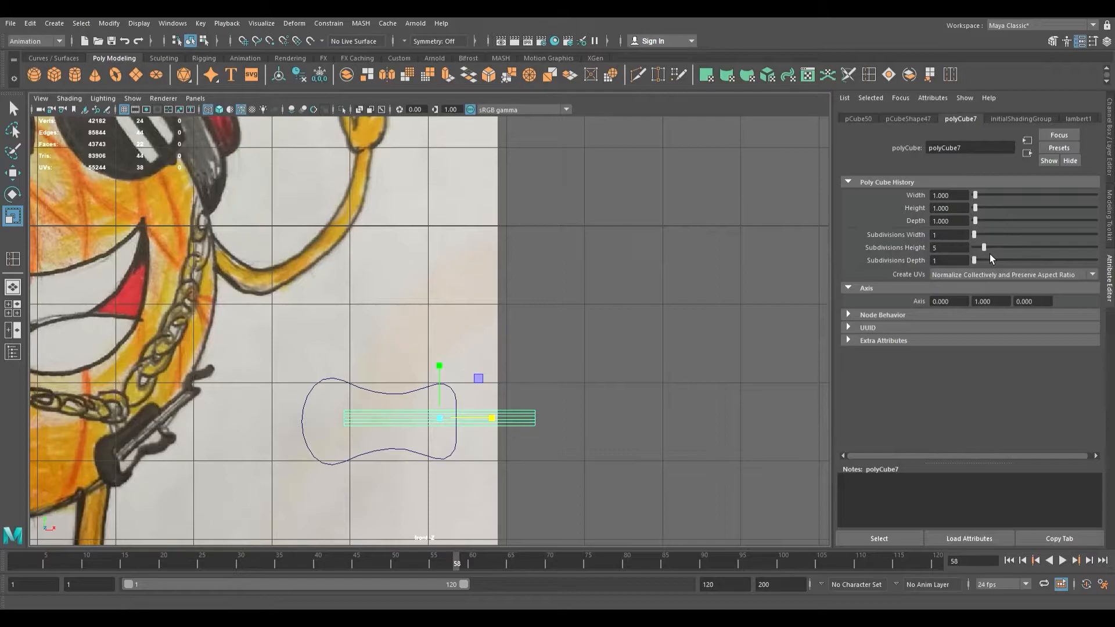
pyautogui.scroll(5, 616, 413)
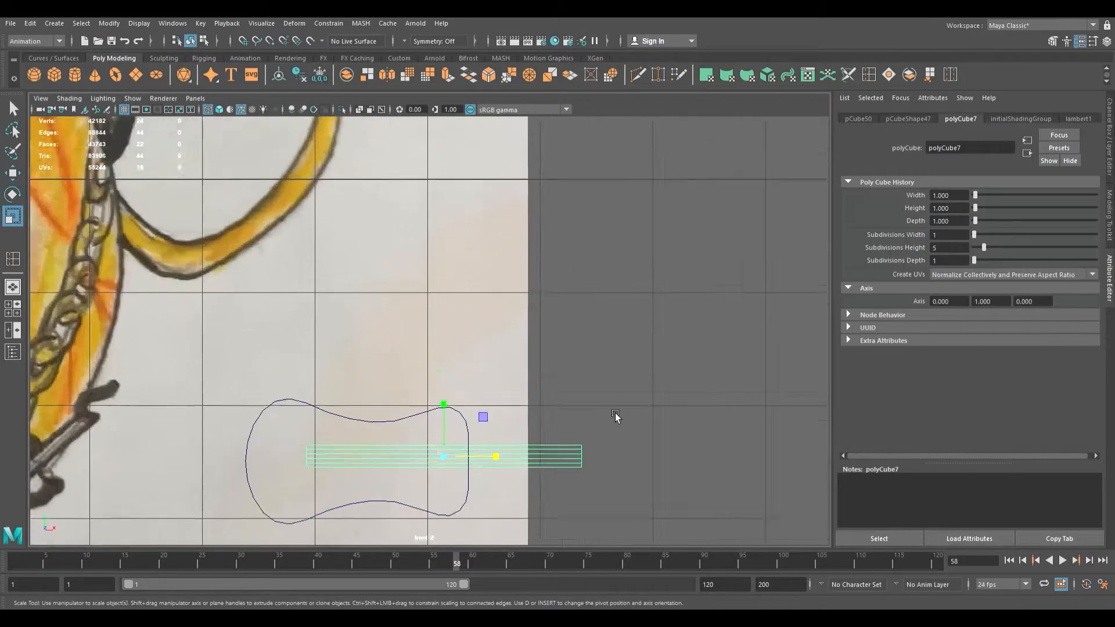
# Switch to the perspective view and move the bar in depth so it lines up with the body.
pyautogui.keyDown('alt'); pyautogui.moveTo(615, 412); pyautogui.dragTo(610, 308, button='middle'); pyautogui.keyUp('alt')
pyautogui.press('space')
pyautogui.press('space')
pyautogui.keyDown('alt'); pyautogui.moveTo(624, 247); pyautogui.dragTo(495, 309); pyautogui.keyUp('alt')
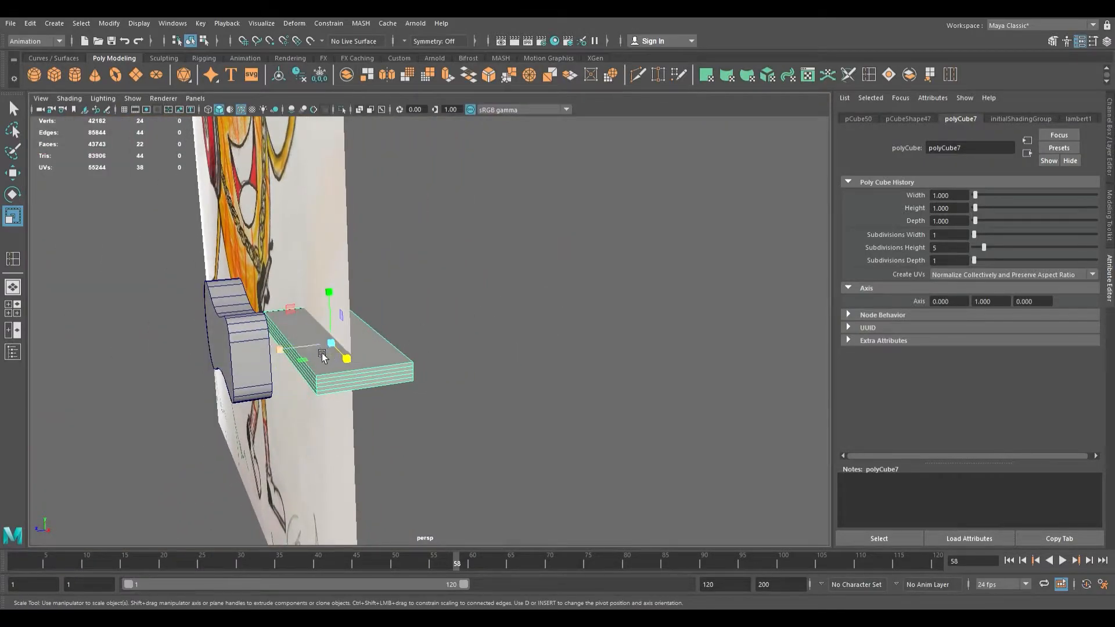
pyautogui.press('w')
pyautogui.moveTo(305, 347); pyautogui.dragTo(361, 368)
# Select the first, third and fifth strips on the bar's front and extrude them with a Local Translate Z of 0.042.
pyautogui.press('r')
pyautogui.keyDown('alt'); pyautogui.moveTo(361, 368); pyautogui.dragTo(501, 375, button='right'); pyautogui.keyUp('alt')
pyautogui.keyDown('alt'); pyautogui.moveTo(501, 375); pyautogui.dragTo(535, 371); pyautogui.keyUp('alt')
pyautogui.keyDown('alt'); pyautogui.moveTo(535, 372); pyautogui.dragTo(627, 385, button='right'); pyautogui.keyUp('alt')
pyautogui.keyDown('alt'); pyautogui.moveTo(627, 385); pyautogui.dragTo(574, 382, button='middle'); pyautogui.keyUp('alt')
pyautogui.keyDown('alt'); pyautogui.moveTo(573, 381); pyautogui.dragTo(617, 389, button='right'); pyautogui.keyUp('alt')
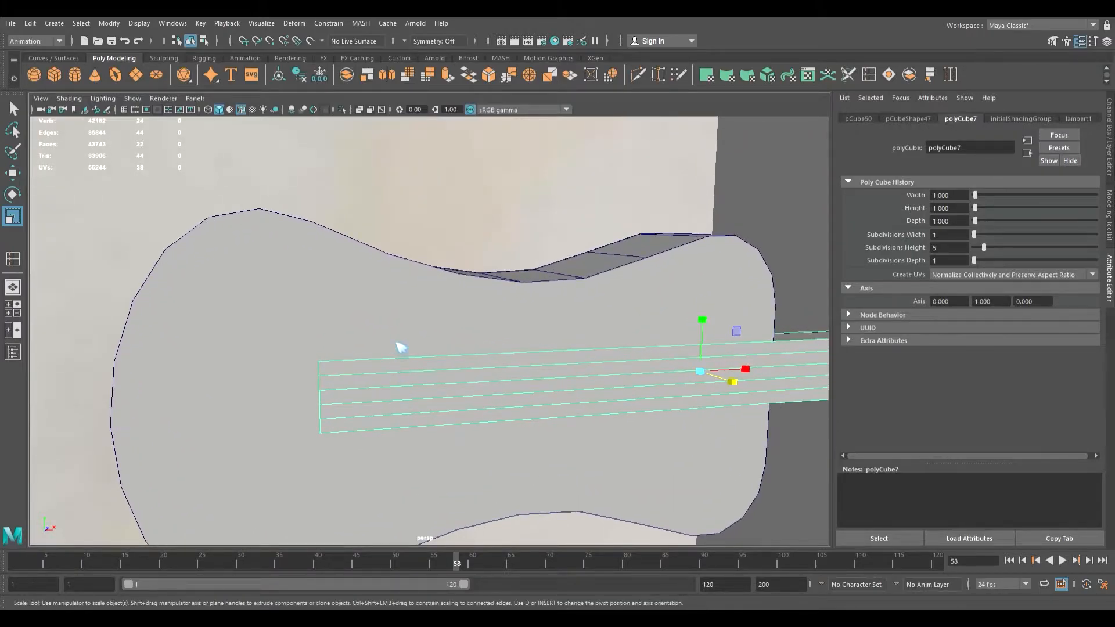
pyautogui.moveTo(402, 339); pyautogui.dragTo(386, 378, button='right')
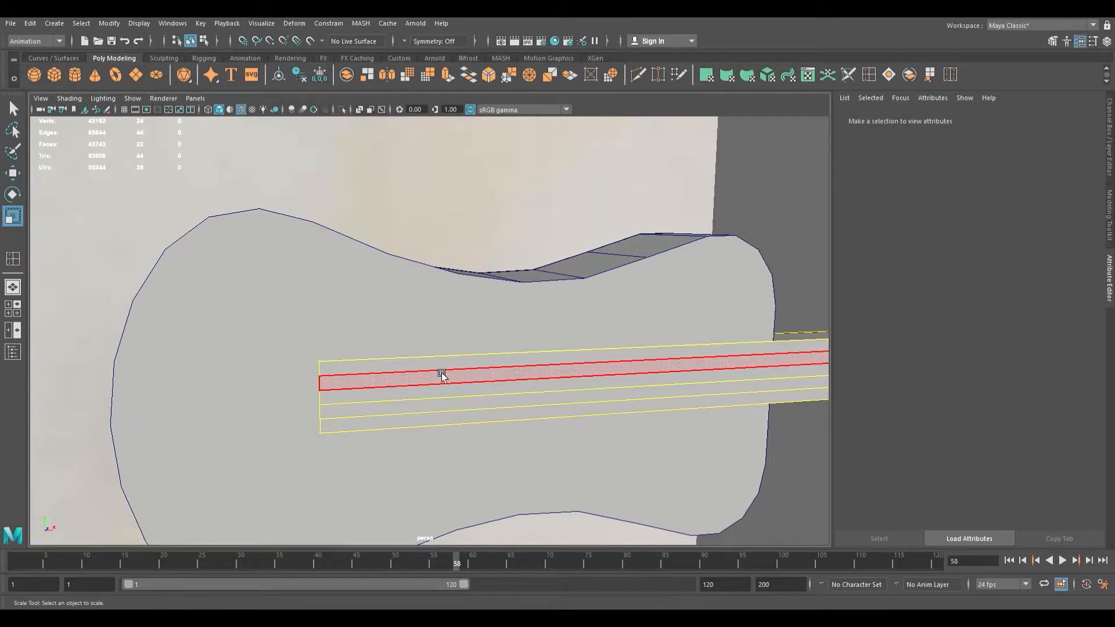
pyautogui.click(446, 371)
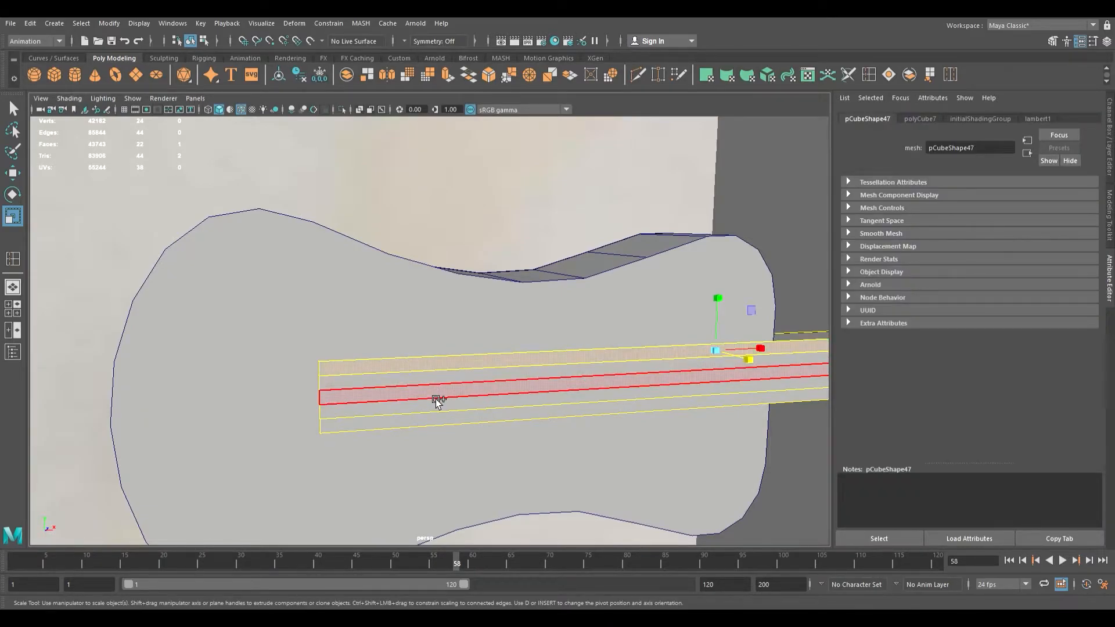
pyautogui.keyDown('shift'); pyautogui.click(428, 420); pyautogui.keyUp('shift')
pyautogui.keyDown('shift'); pyautogui.click(465, 396); pyautogui.keyUp('shift')
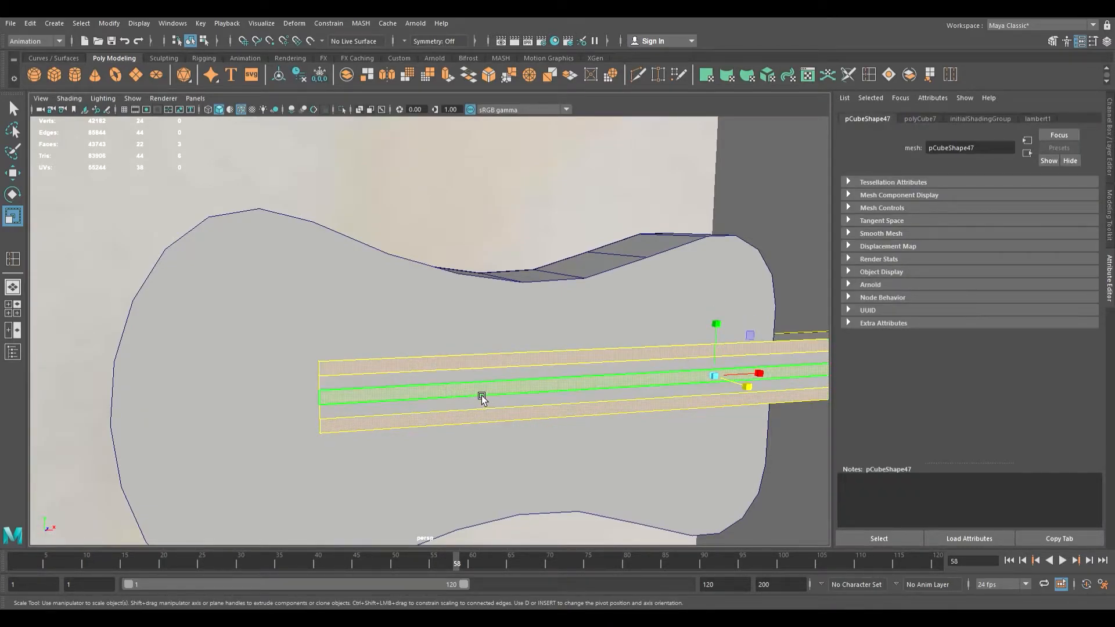
pyautogui.keyDown('alt'); pyautogui.moveTo(481, 396); pyautogui.dragTo(433, 388); pyautogui.keyUp('alt')
pyautogui.scroll(-3, 317, 321)
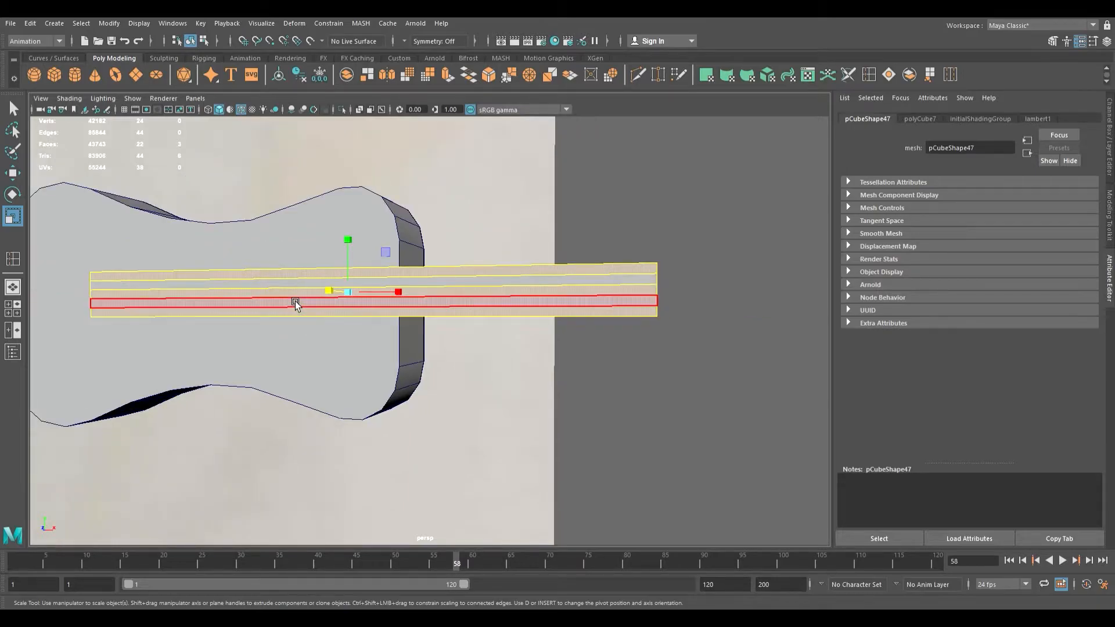
pyautogui.click(13, 173)
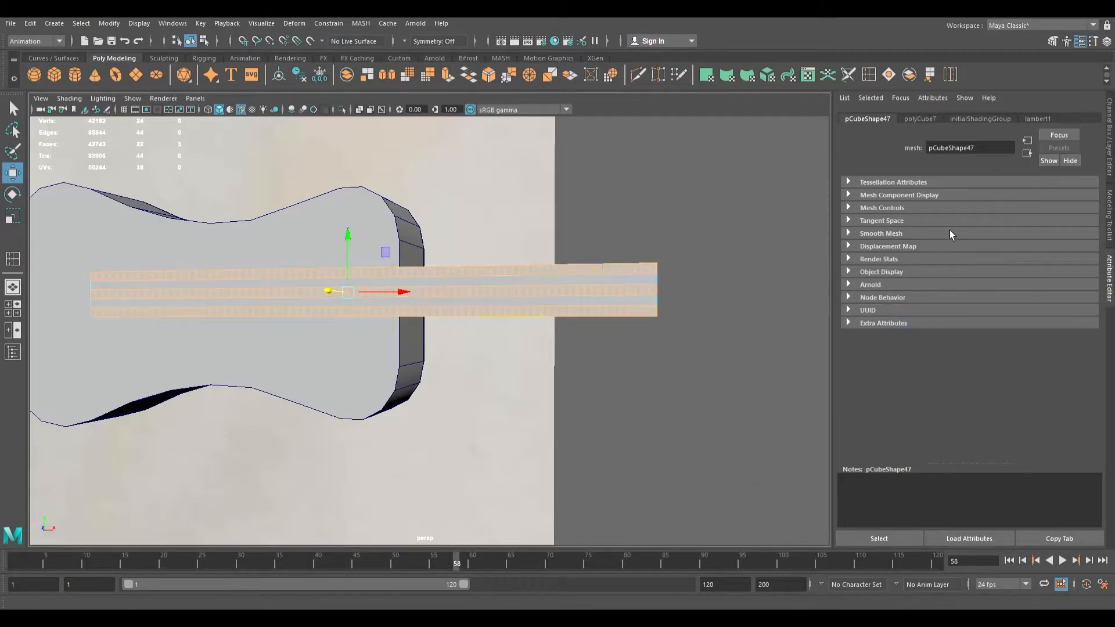
pyautogui.hotkey('ctrl', 'e')
pyautogui.moveTo(345, 315); pyautogui.dragTo(356, 352)
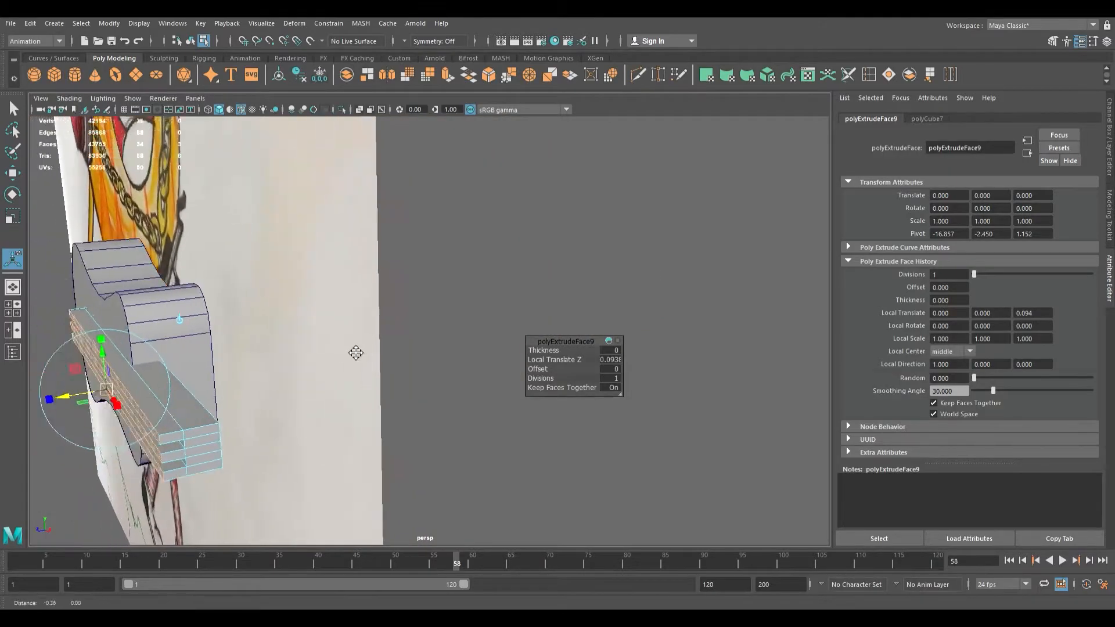
pyautogui.keyDown('alt'); pyautogui.moveTo(356, 352); pyautogui.dragTo(453, 345, button='middle'); pyautogui.keyUp('alt')
pyautogui.moveTo(171, 389); pyautogui.dragTo(183, 392)
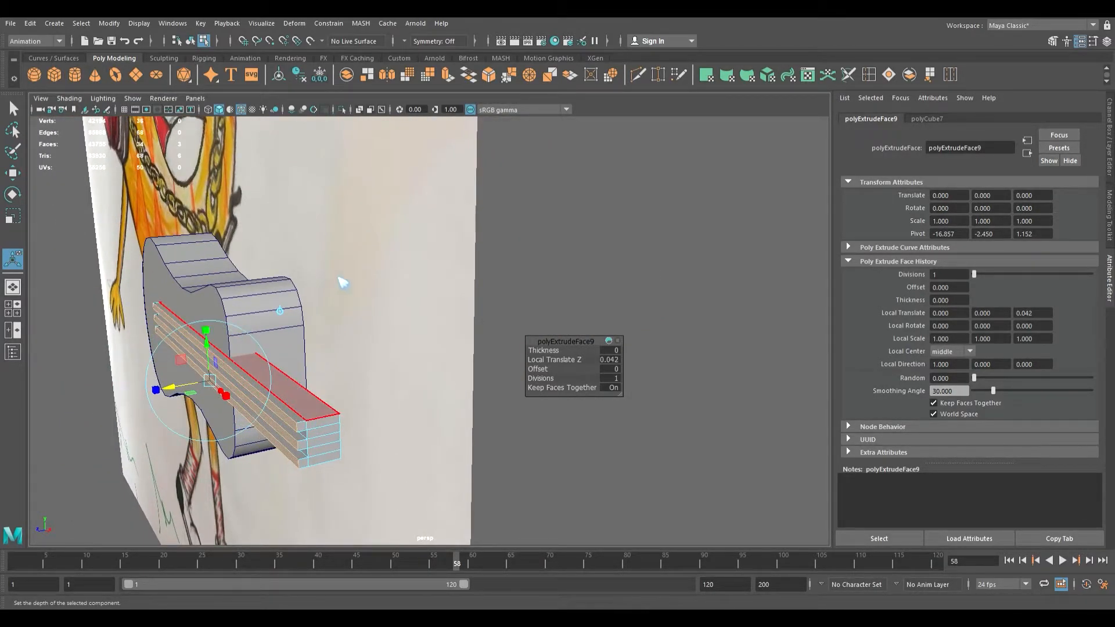
# Return the ridged bar to object mode, scale it thinner in depth and adjust its depth position against the body.
pyautogui.press('q')
pyautogui.click(294, 380)
pyautogui.press('r')
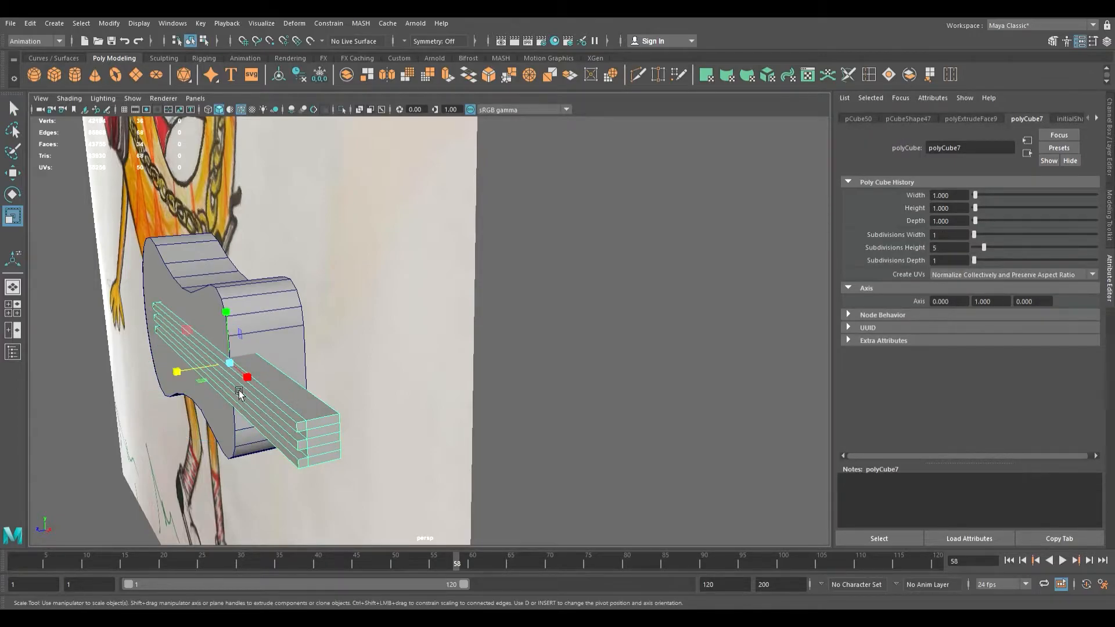
pyautogui.moveTo(182, 372); pyautogui.dragTo(216, 378)
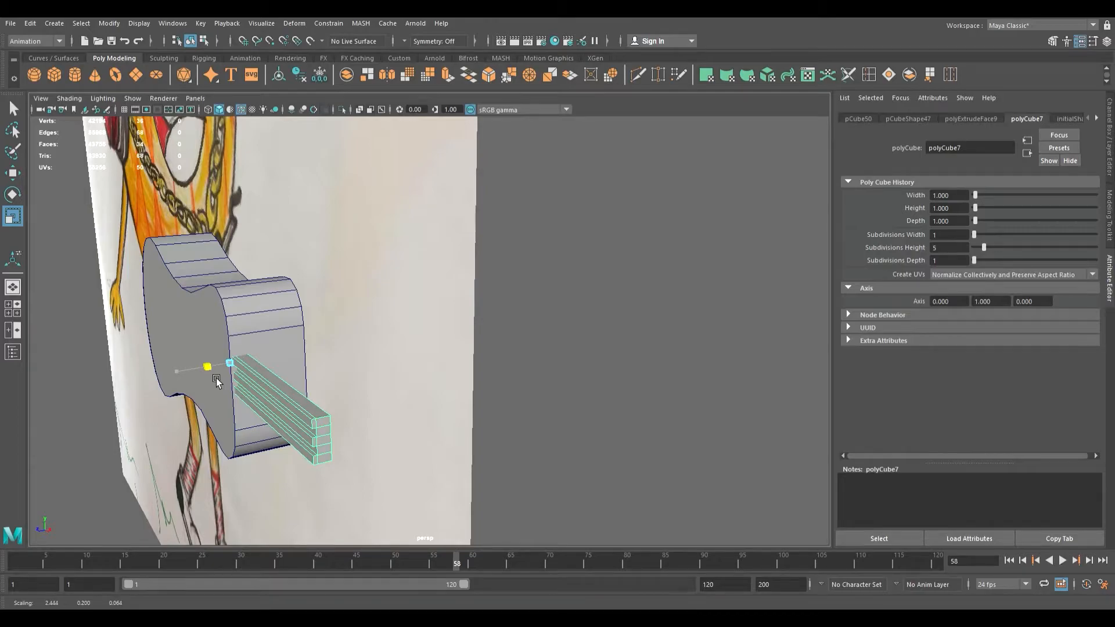
pyautogui.press('w')
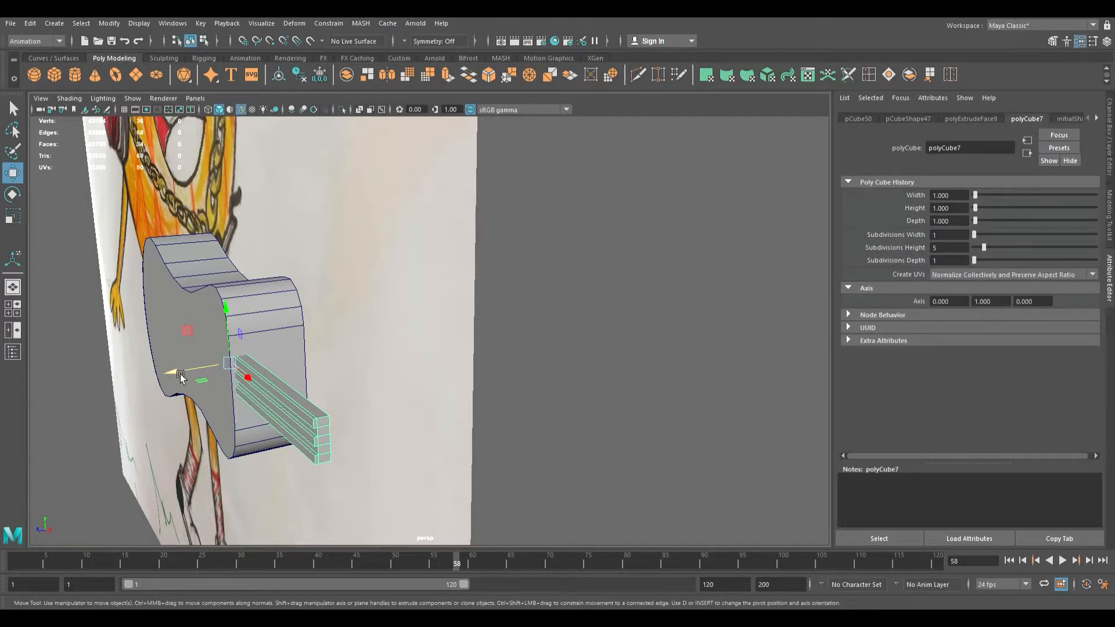
pyautogui.moveTo(182, 376); pyautogui.dragTo(179, 376)
# Shorten the ridged bar and move it along its length so it extends from the body's narrower end as a neck.
pyautogui.keyDown('alt'); pyautogui.moveTo(181, 376); pyautogui.dragTo(182, 440); pyautogui.keyUp('alt')
pyautogui.press('r')
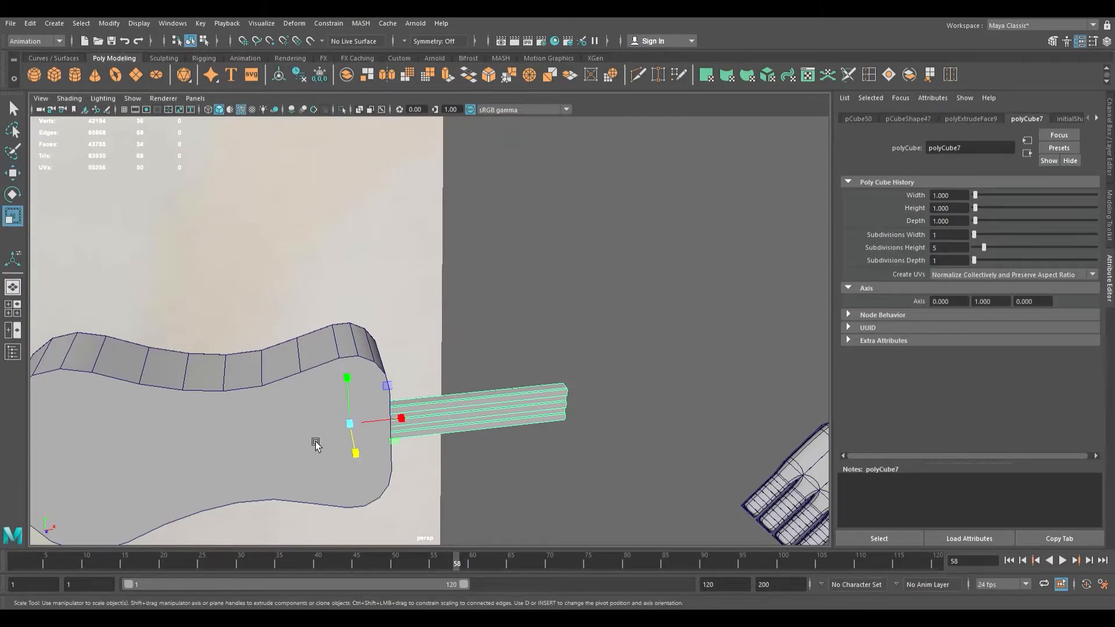
pyautogui.moveTo(410, 420); pyautogui.dragTo(830, 410)
pyautogui.press('w')
pyautogui.press('r')
pyautogui.press('w')
pyautogui.moveTo(488, 411)
pyautogui.mouseDown()
pyautogui.moveTo(531, 413)
pyautogui.moveTo(522, 422)
pyautogui.moveTo(458, 385)
pyautogui.moveTo(445, 391)
pyautogui.moveTo(481, 398)
pyautogui.mouseUp()
pyautogui.press('r')
pyautogui.moveTo(463, 345); pyautogui.dragTo(495, 361)
pyautogui.press('w')
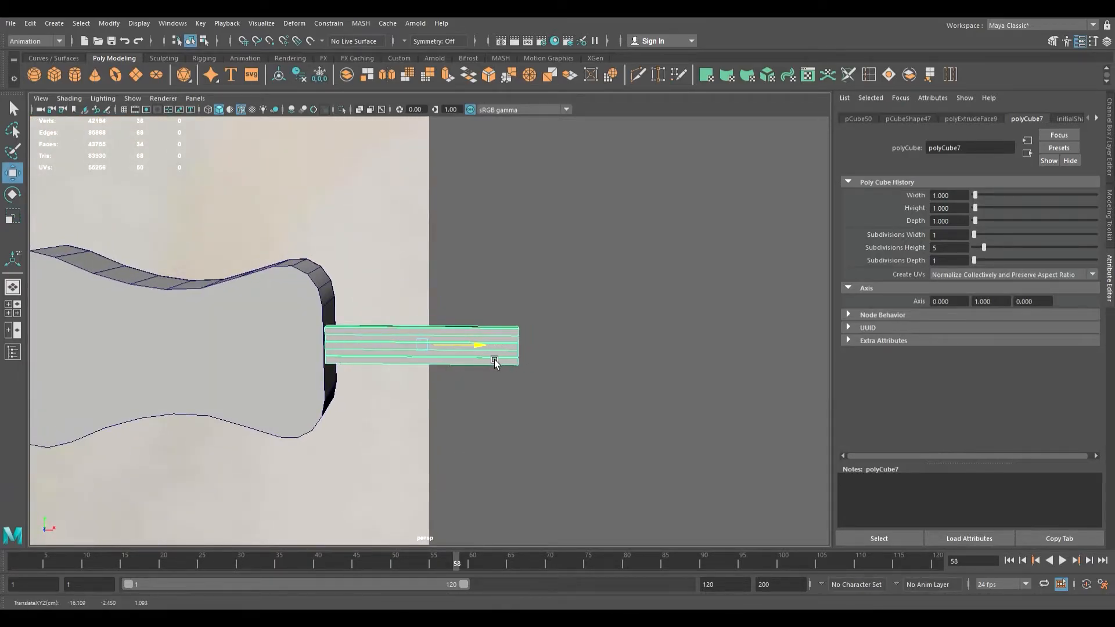
pyautogui.scroll(-5, 458, 372)
pyautogui.keyDown('alt'); pyautogui.moveTo(426, 381); pyautogui.dragTo(447, 385); pyautogui.keyUp('alt')
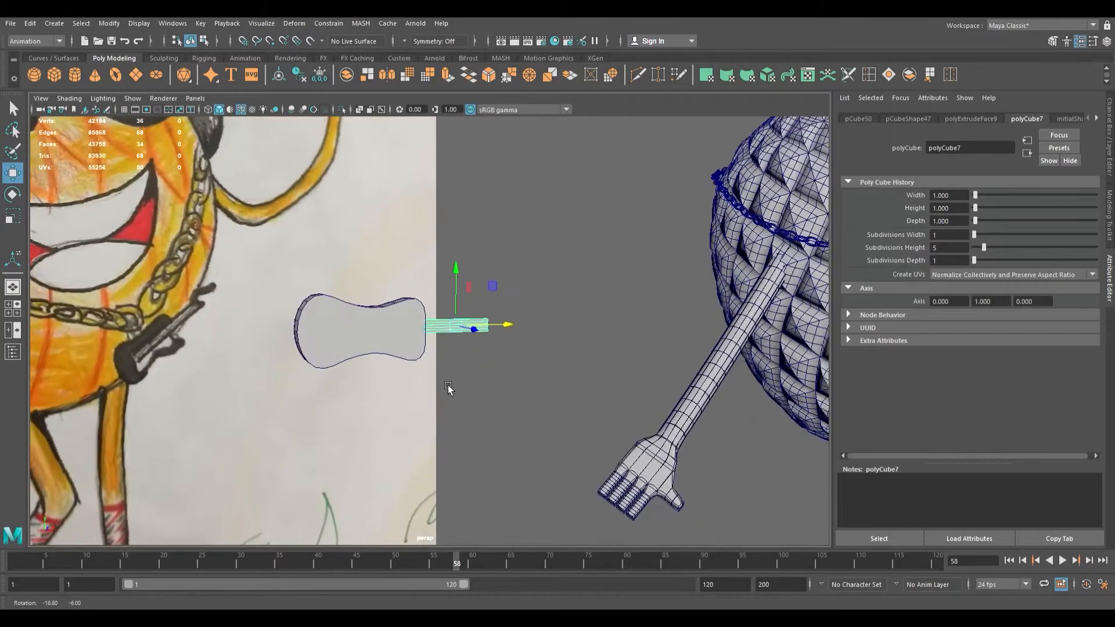
# Switch to the front view and scale the ridged neck slightly narrower in height.
pyautogui.press('space')
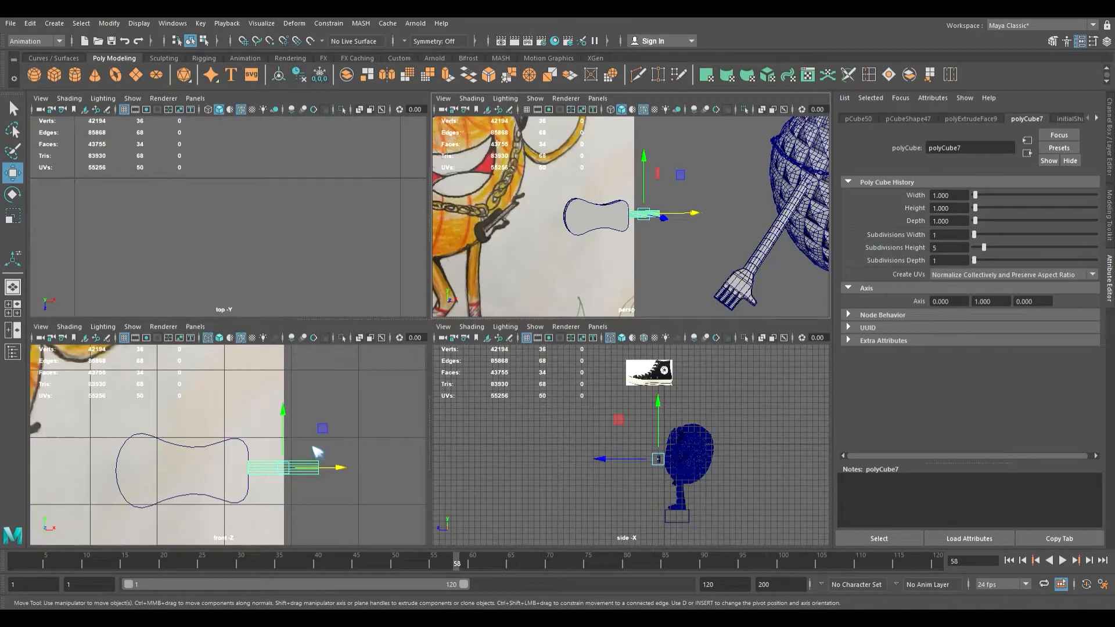
pyautogui.press('space')
pyautogui.scroll(6, 323, 448)
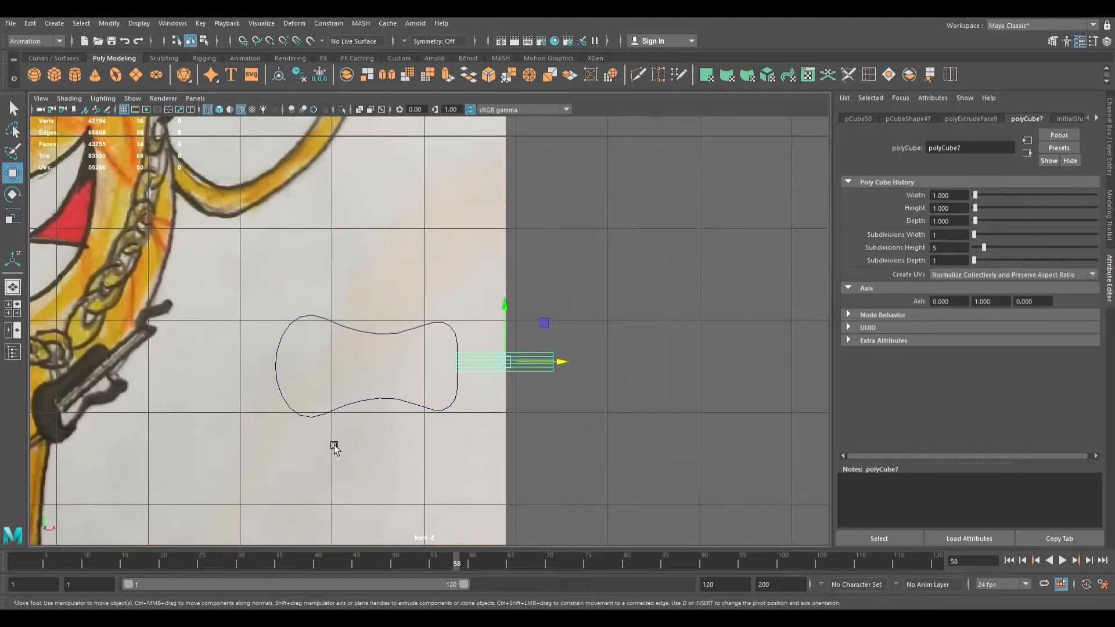
pyautogui.scroll(2, 449, 449)
pyautogui.keyDown('alt'); pyautogui.moveTo(459, 453); pyautogui.dragTo(604, 469, button='middle'); pyautogui.keyUp('alt')
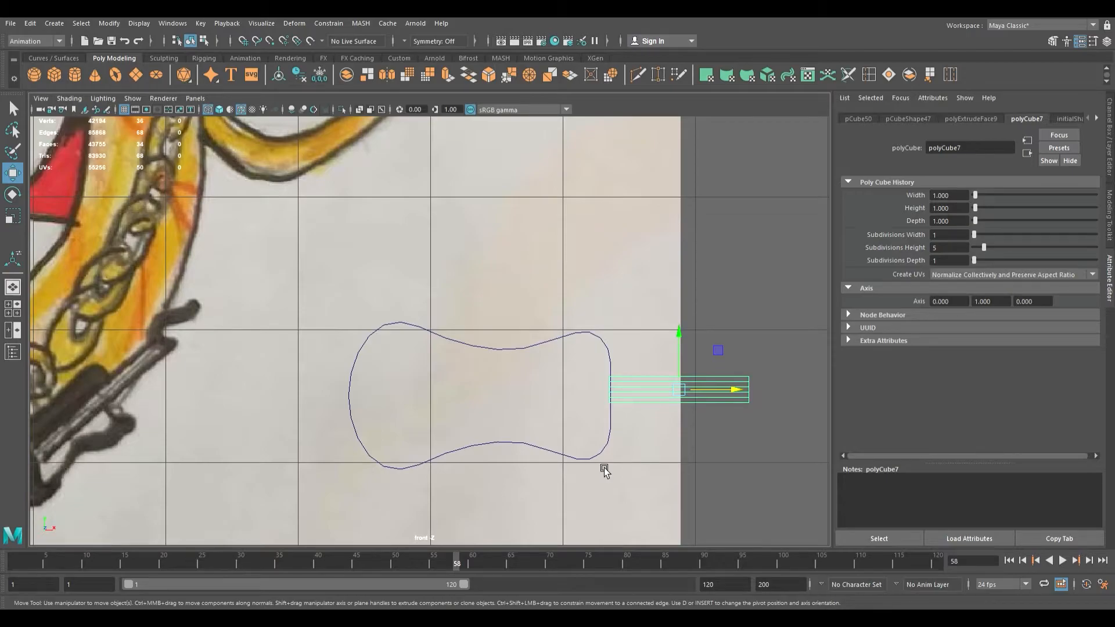
pyautogui.press('r')
pyautogui.moveTo(690, 342); pyautogui.dragTo(696, 356)
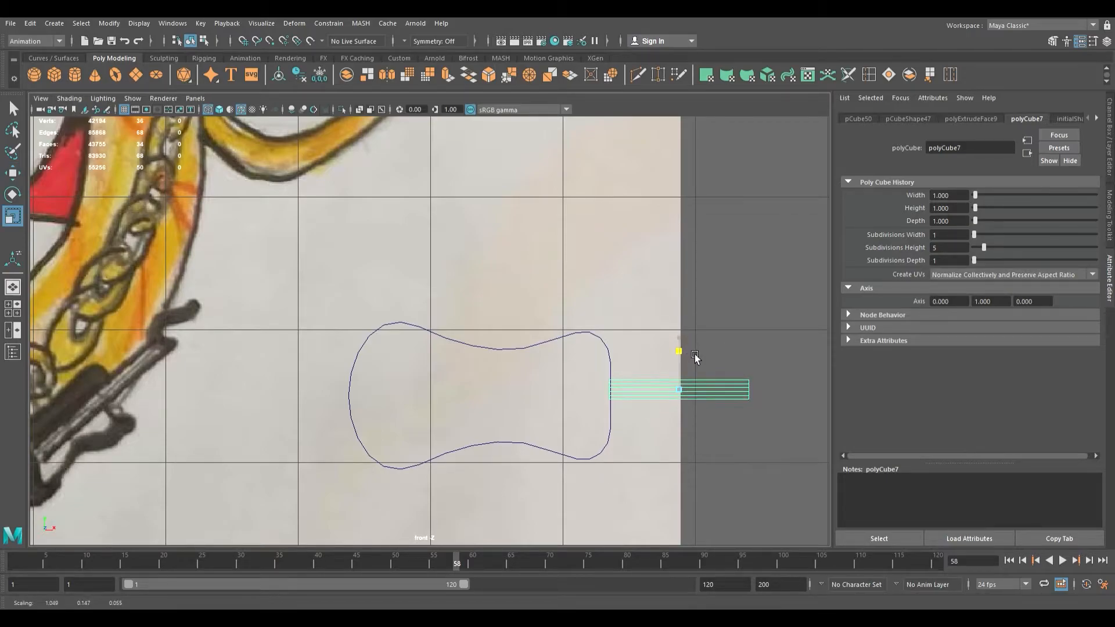
# Insert an edge loop across the ridged neck close to its outer end.
pyautogui.keyDown('alt'); pyautogui.moveTo(670, 403); pyautogui.dragTo(535, 389, button='middle'); pyautogui.keyUp('alt')
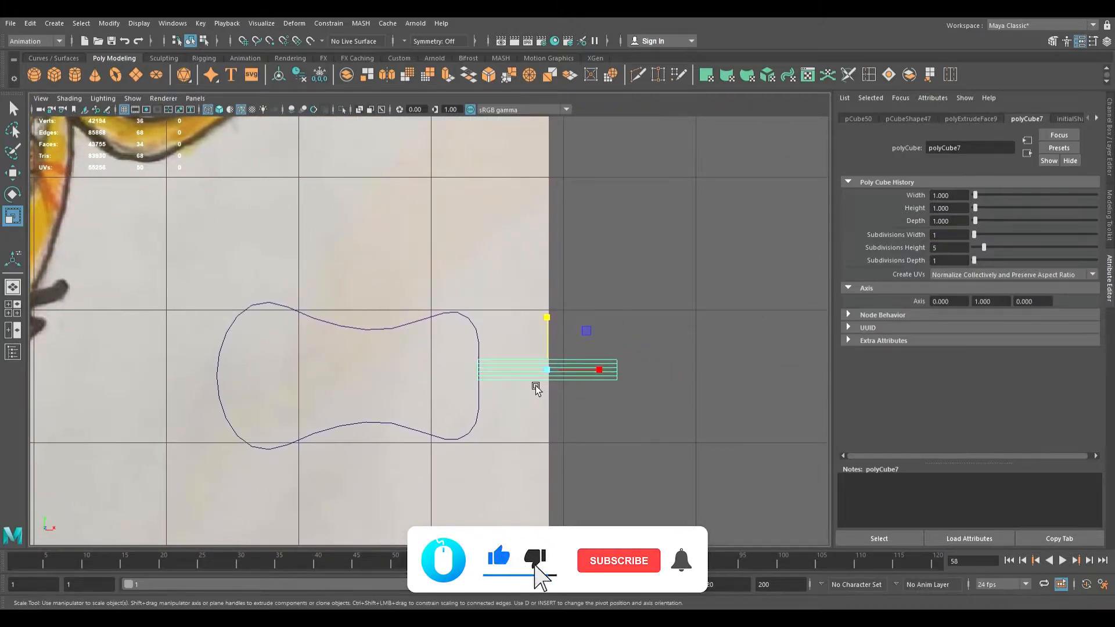
pyautogui.moveTo(607, 401)
pyautogui.keyDown('alt'); pyautogui.mouseDown(button='middle')
pyautogui.moveTo(507, 403)
pyautogui.moveTo(828, 391)
pyautogui.moveTo(592, 372)
pyautogui.mouseUp(button='middle'); pyautogui.keyUp('alt')
pyautogui.keyDown('alt'); pyautogui.moveTo(593, 371); pyautogui.dragTo(661, 400, button='right'); pyautogui.keyUp('alt')
pyautogui.keyDown('alt'); pyautogui.moveTo(662, 401); pyautogui.dragTo(347, 370, button='middle'); pyautogui.keyUp('alt')
pyautogui.click(870, 76)
pyautogui.click(517, 361)
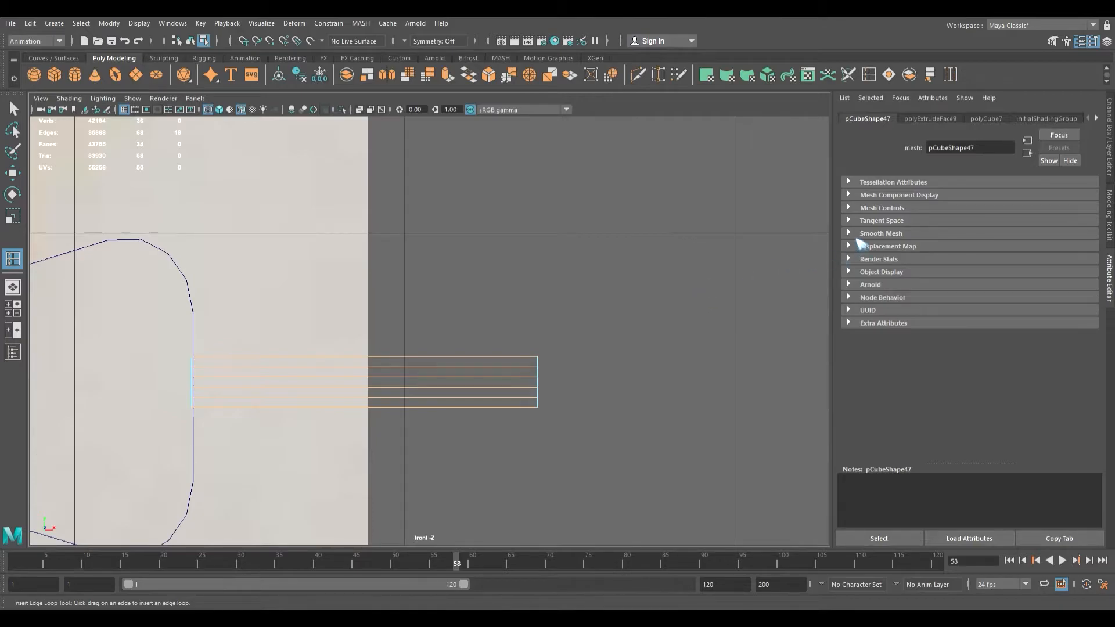
pyautogui.click(497, 377)
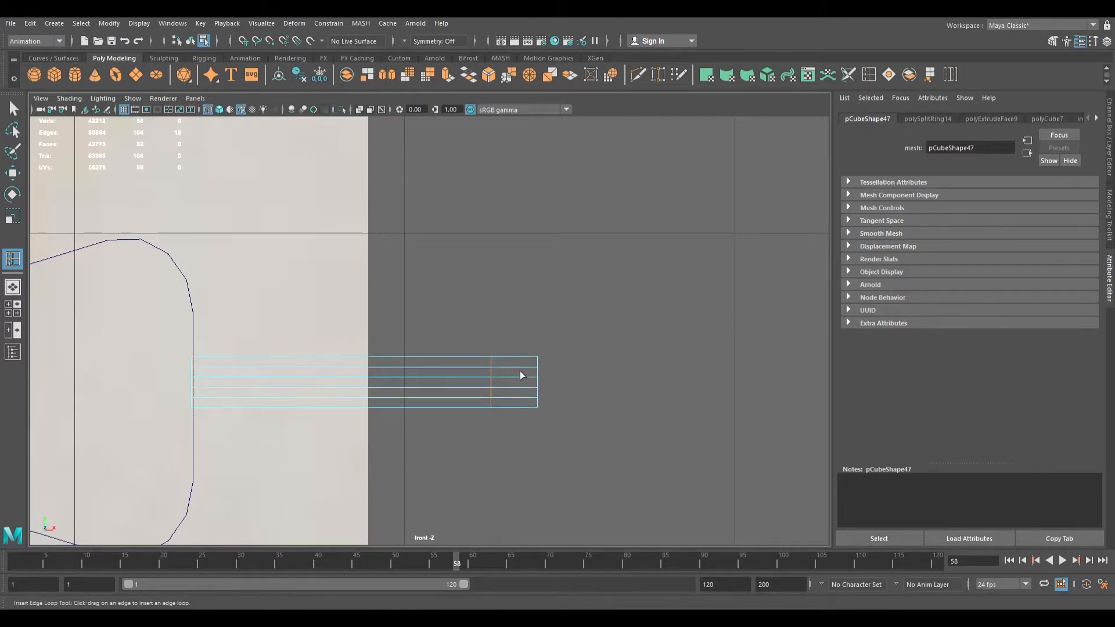
# In the perspective view, extrude the top face of the neck's end section upward with a Local Translate Z of 0.088.
pyautogui.press('space')
pyautogui.press('space')
pyautogui.keyDown('alt'); pyautogui.moveTo(613, 260); pyautogui.dragTo(545, 307); pyautogui.keyUp('alt')
pyautogui.keyDown('alt'); pyautogui.moveTo(544, 307); pyautogui.dragTo(738, 424, button='right'); pyautogui.keyUp('alt')
pyautogui.keyDown('alt'); pyautogui.moveTo(434, 393); pyautogui.dragTo(468, 346, button='middle'); pyautogui.keyUp('alt')
pyautogui.keyDown('alt'); pyautogui.moveTo(468, 346); pyautogui.dragTo(594, 406, button='right'); pyautogui.keyUp('alt')
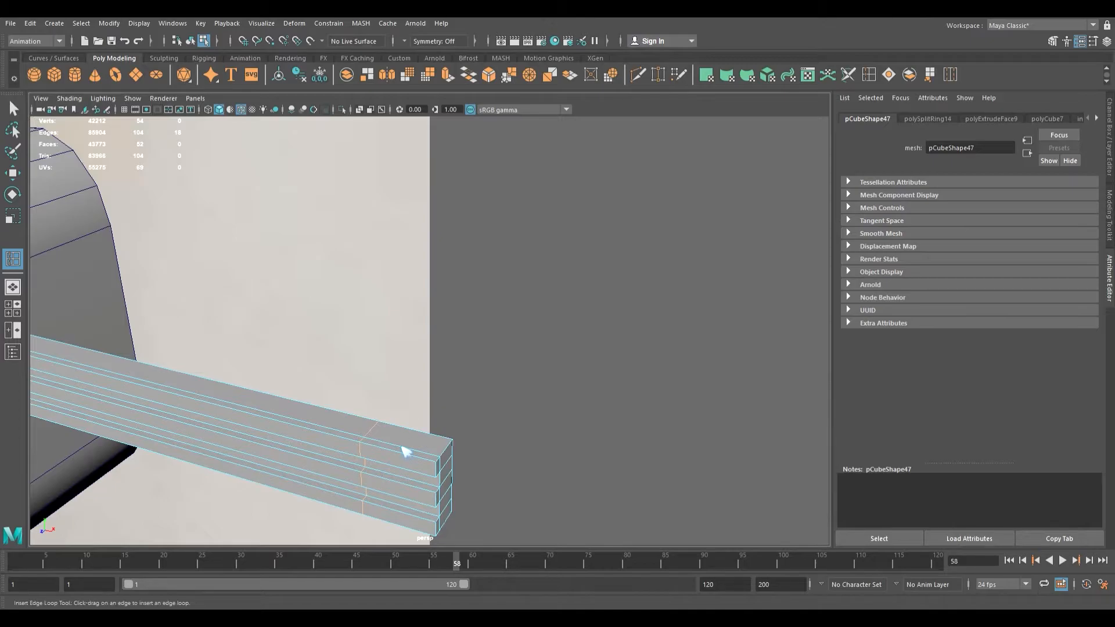
pyautogui.click(397, 344)
pyautogui.press('q')
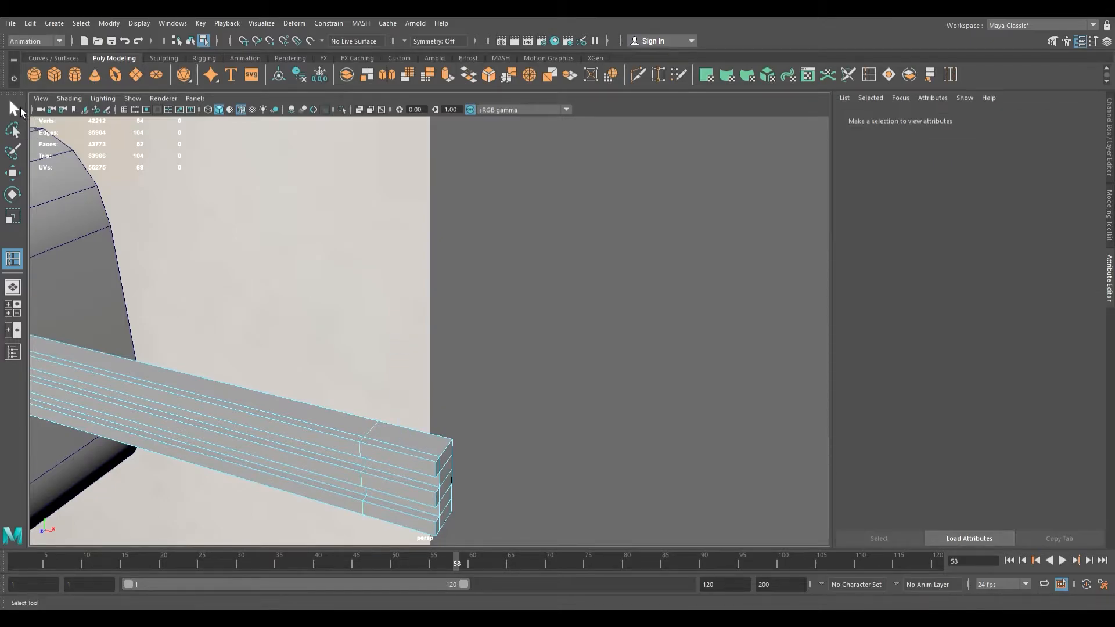
pyautogui.click(412, 445)
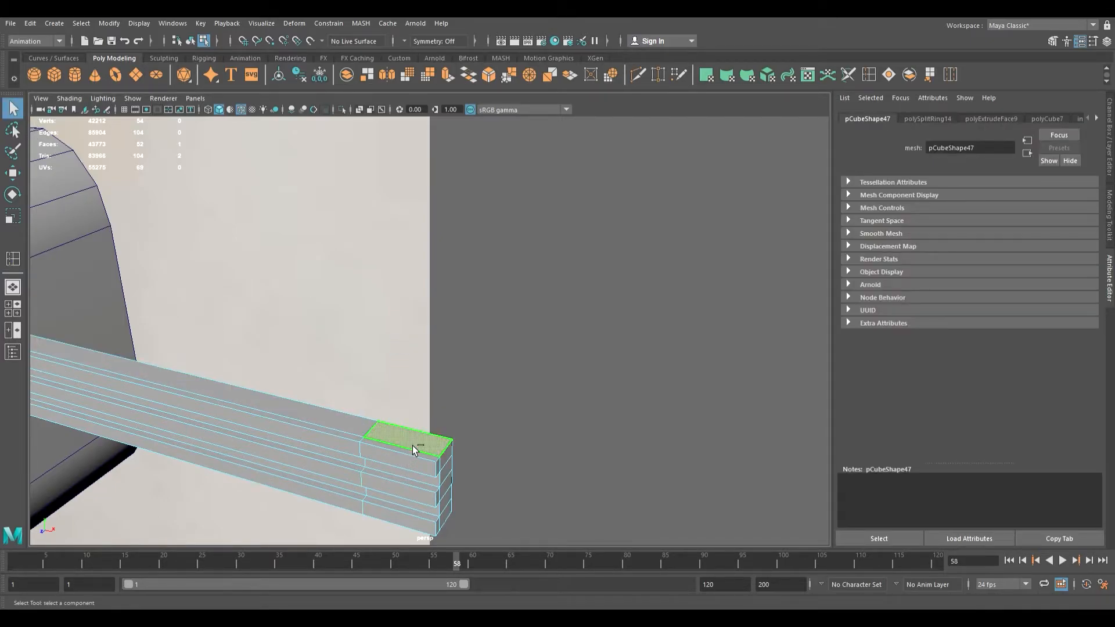
pyautogui.hotkey('ctrl', 'e')
pyautogui.moveTo(413, 445); pyautogui.dragTo(434, 397)
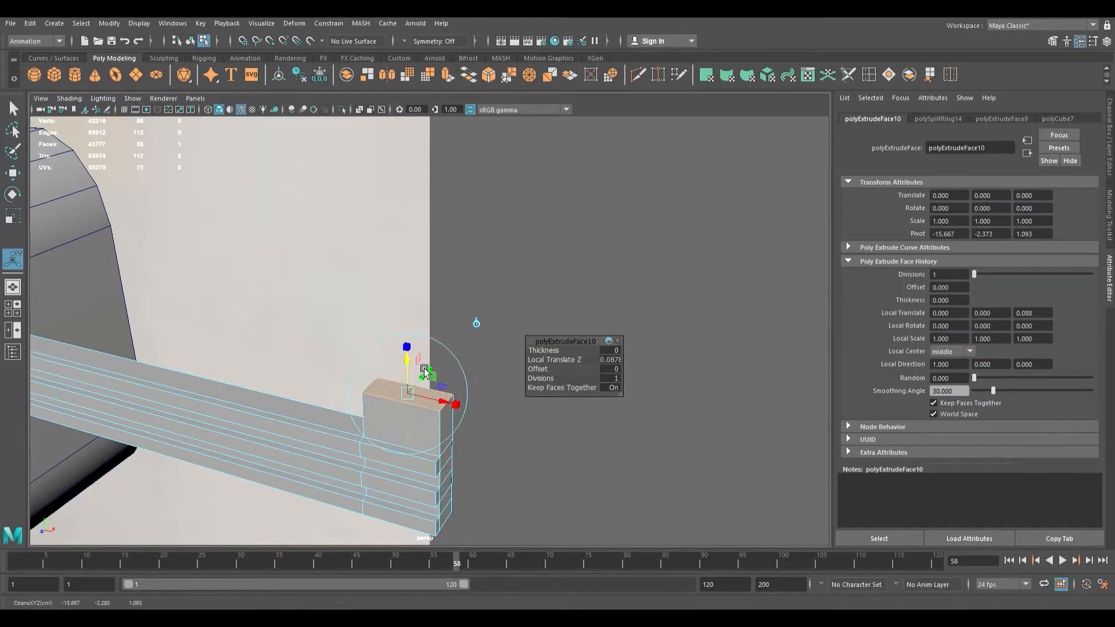
# In the front view, rotate the extruded face so it slants outward, away from the guitar body.
pyautogui.press('space')
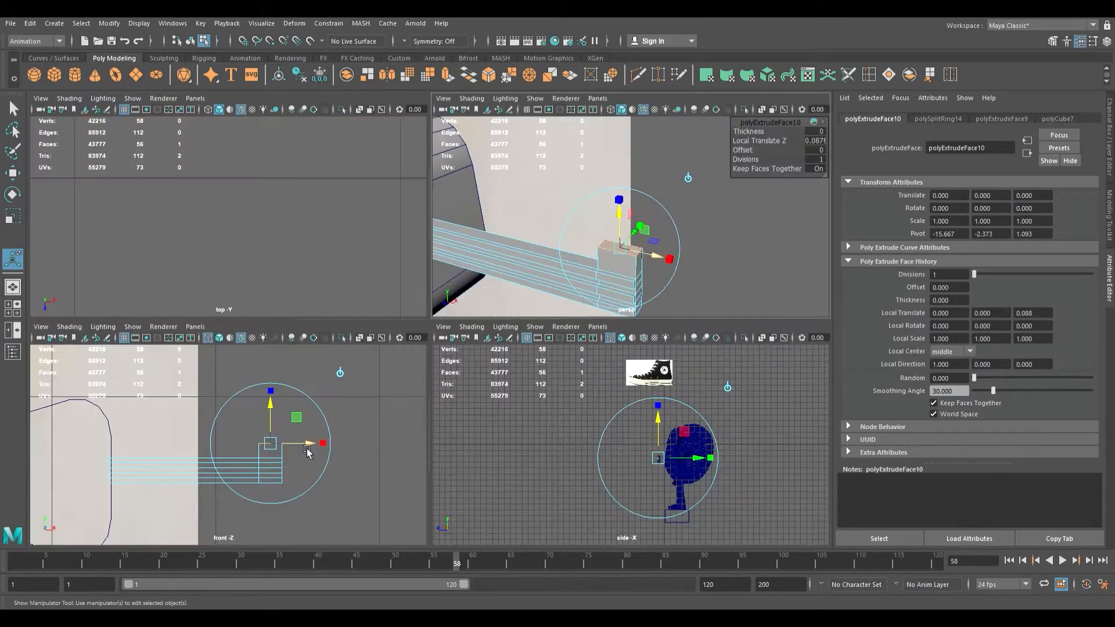
pyautogui.press('space')
pyautogui.moveTo(476, 420)
pyautogui.keyDown('alt'); pyautogui.mouseDown(button='right')
pyautogui.moveTo(356, 413)
pyautogui.moveTo(510, 398)
pyautogui.moveTo(831, 432)
pyautogui.moveTo(744, 401)
pyautogui.moveTo(813, 412)
pyautogui.mouseUp(button='right'); pyautogui.keyUp('alt')
pyautogui.keyDown('alt'); pyautogui.moveTo(569, 382); pyautogui.dragTo(494, 398, button='middle'); pyautogui.keyUp('alt')
pyautogui.press('e')
pyautogui.press('r')
pyautogui.press('e')
pyautogui.moveTo(451, 300); pyautogui.dragTo(469, 301)
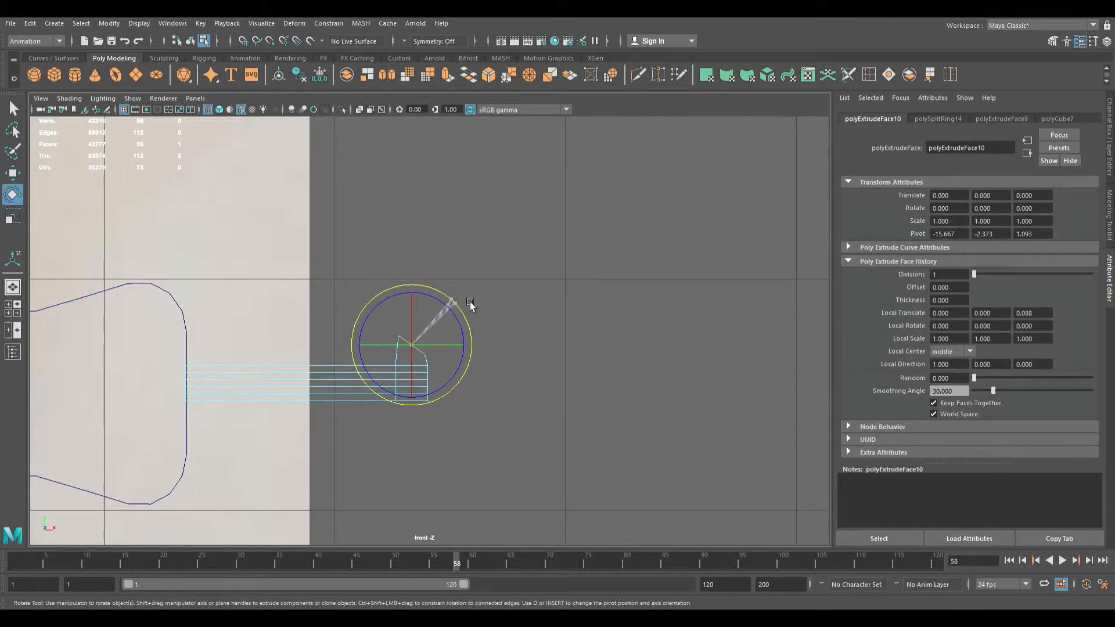
# Extrude the slanted face into a second headstock section with a Local Translate of 0.035 in X and 0.096 in Z, and turn its end outward.
pyautogui.hotkey('ctrl', 'e')
pyautogui.moveTo(451, 317); pyautogui.dragTo(442, 331)
pyautogui.press('r')
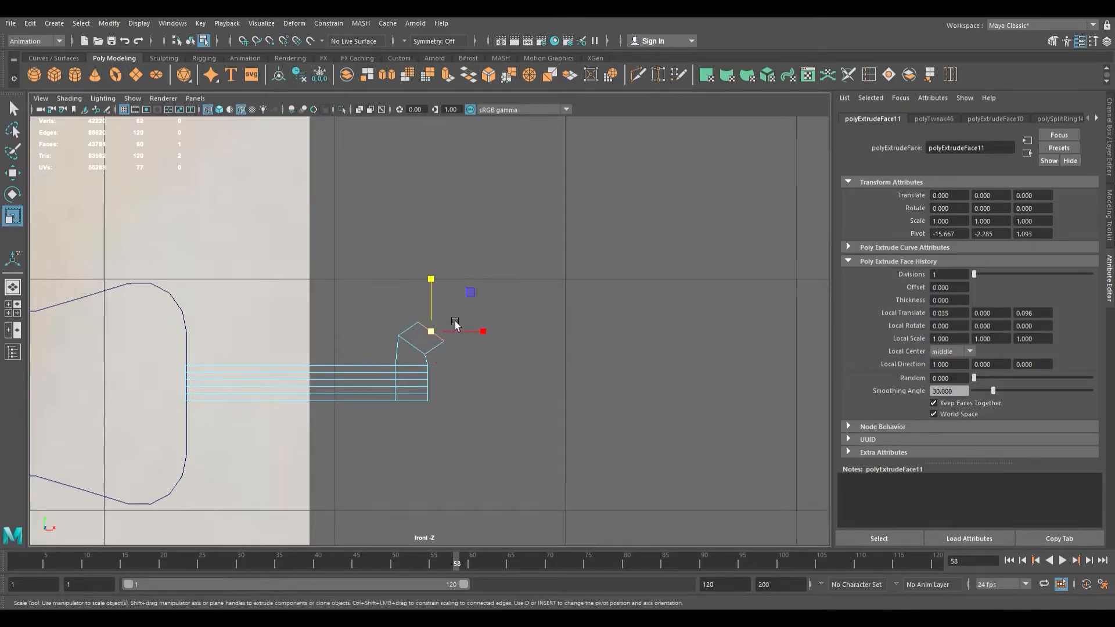
pyautogui.press('t')
pyautogui.moveTo(480, 296); pyautogui.dragTo(481, 343)
# Extrude a third headstock section with Local Translate Z 0.108 and Local Rotate Y 67.939, scale down its end face, and rotate and reposition it.
pyautogui.hotkey('ctrl', 'e')
pyautogui.moveTo(509, 296); pyautogui.dragTo(479, 351)
pyautogui.press('w')
pyautogui.press('r')
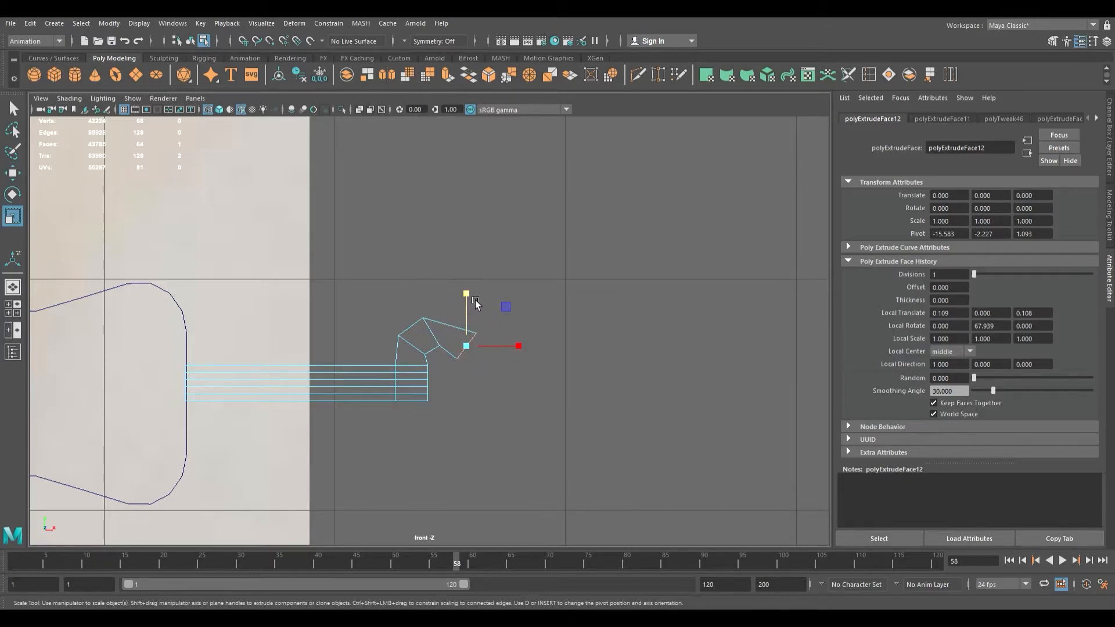
pyautogui.moveTo(479, 294); pyautogui.dragTo(467, 314)
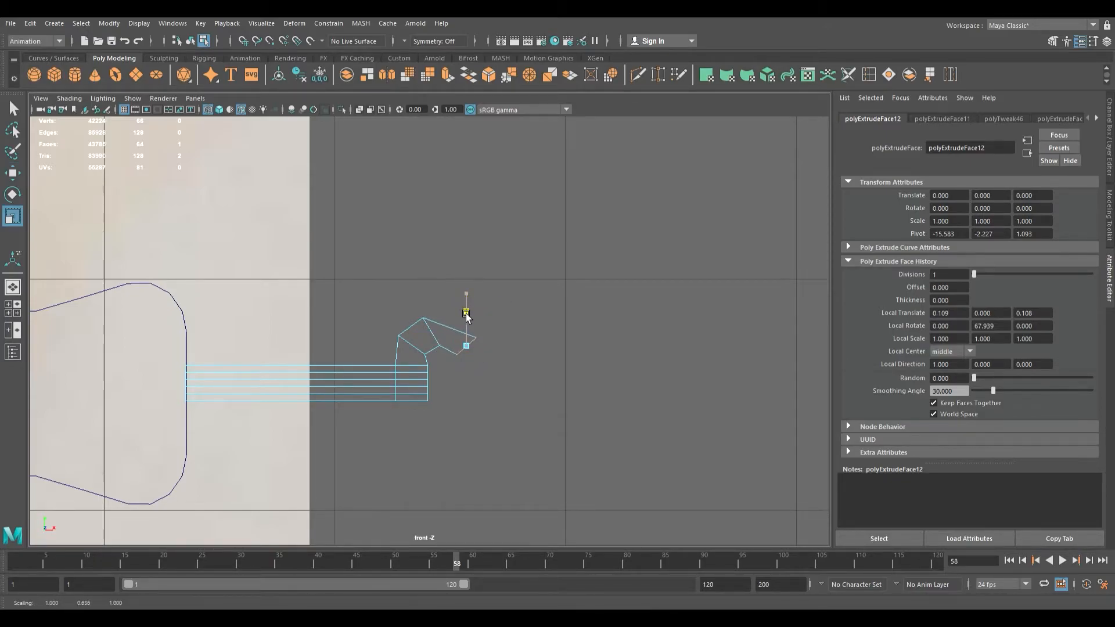
pyautogui.press('e')
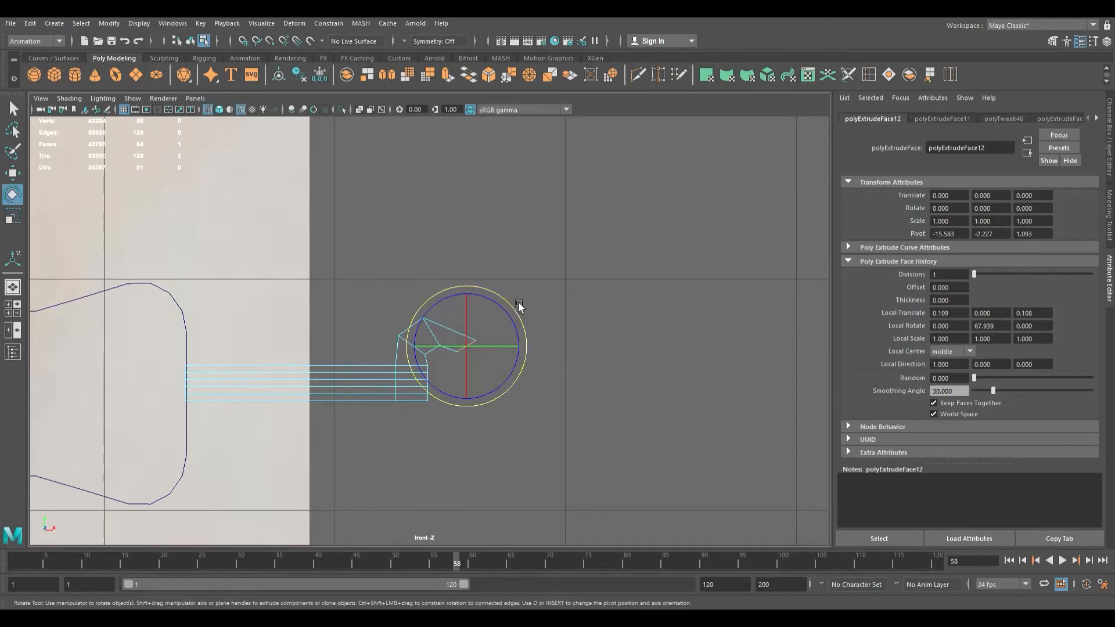
pyautogui.moveTo(511, 297); pyautogui.dragTo(518, 298)
pyautogui.press('w')
pyautogui.moveTo(476, 349); pyautogui.dragTo(471, 345)
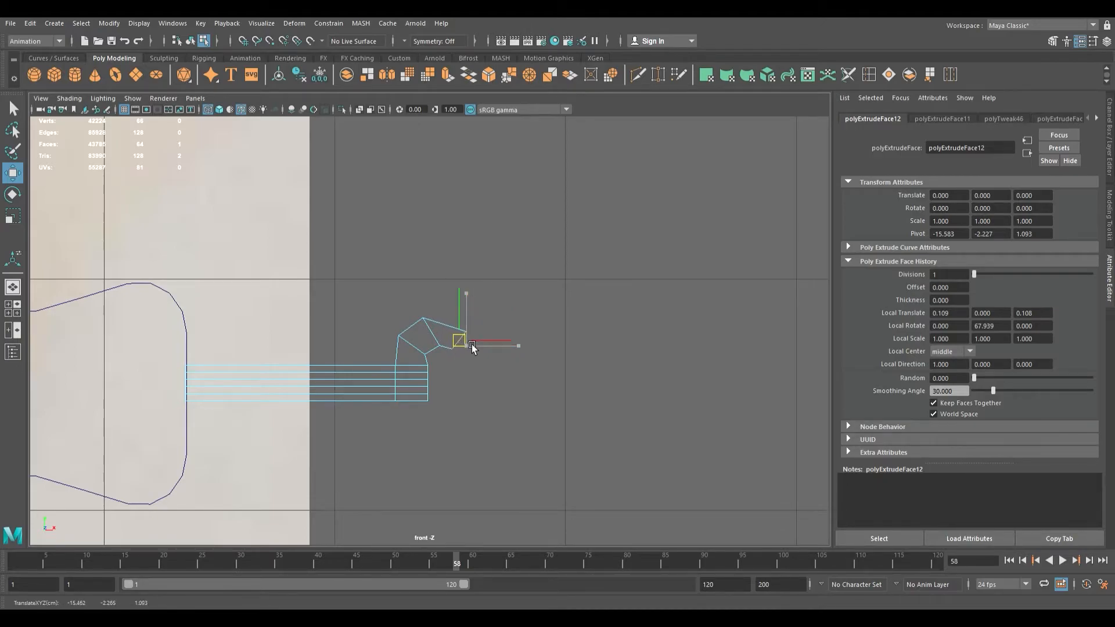
# Extrude a fourth headstock section with a Local Translate Z of 0.106 so the curve bends downward, and adjust its end.
pyautogui.hotkey('ctrl', 'e')
pyautogui.moveTo(486, 360); pyautogui.dragTo(507, 379)
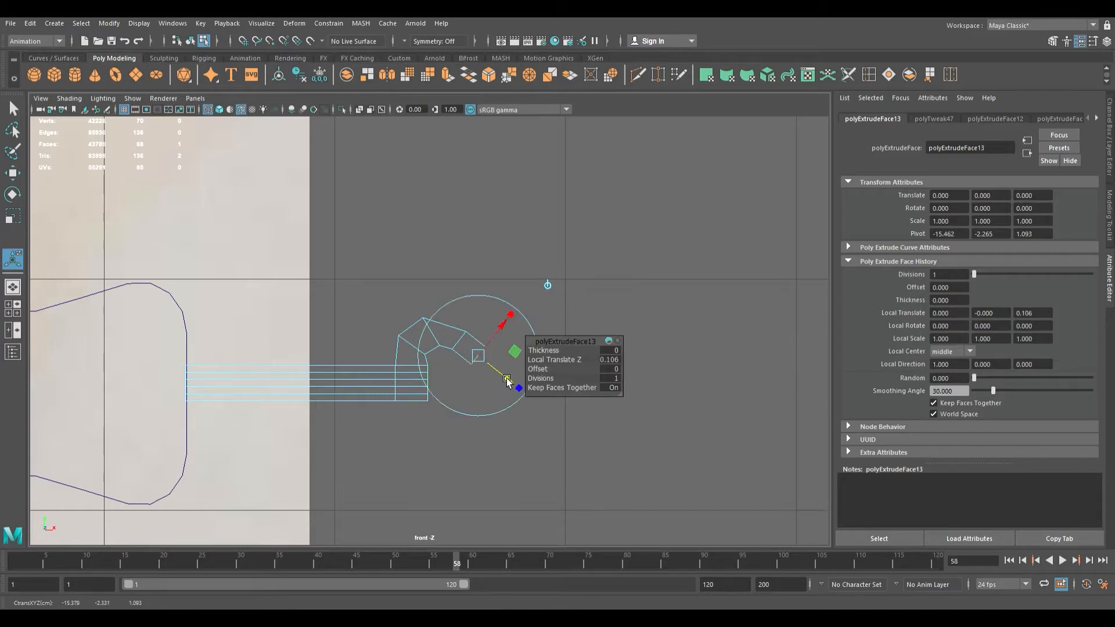
pyautogui.scroll(-7, 500, 378)
pyautogui.scroll(2, 499, 378)
pyautogui.scroll(5, 499, 381)
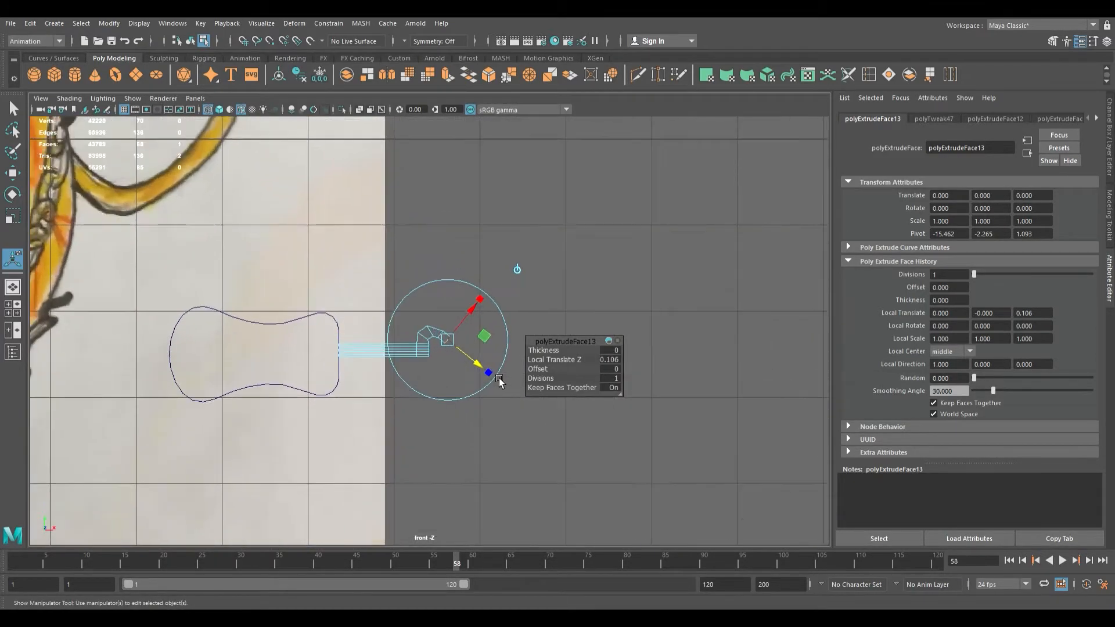
pyautogui.keyDown('alt'); pyautogui.moveTo(493, 383); pyautogui.dragTo(399, 383, button='middle'); pyautogui.keyUp('alt')
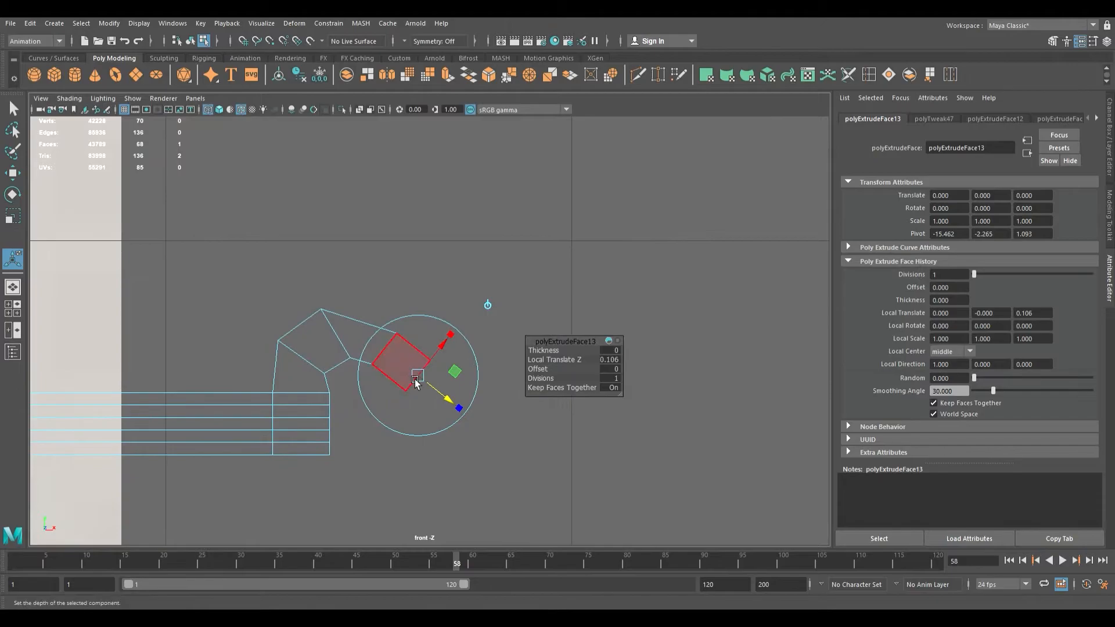
pyautogui.moveTo(431, 379); pyautogui.dragTo(483, 397)
# Extrude two more headstock sections that curve back up, the last with a Local Translate of 0.102 in X and 0.094 in Z.
pyautogui.hotkey('ctrl', 'e')
pyautogui.moveTo(514, 343); pyautogui.dragTo(499, 338)
pyautogui.hotkey('ctrl', 'e')
pyautogui.moveTo(485, 394); pyautogui.dragTo(534, 369)
pyautogui.keyDown('alt'); pyautogui.moveTo(497, 380); pyautogui.dragTo(417, 379, button='middle'); pyautogui.keyUp('alt')
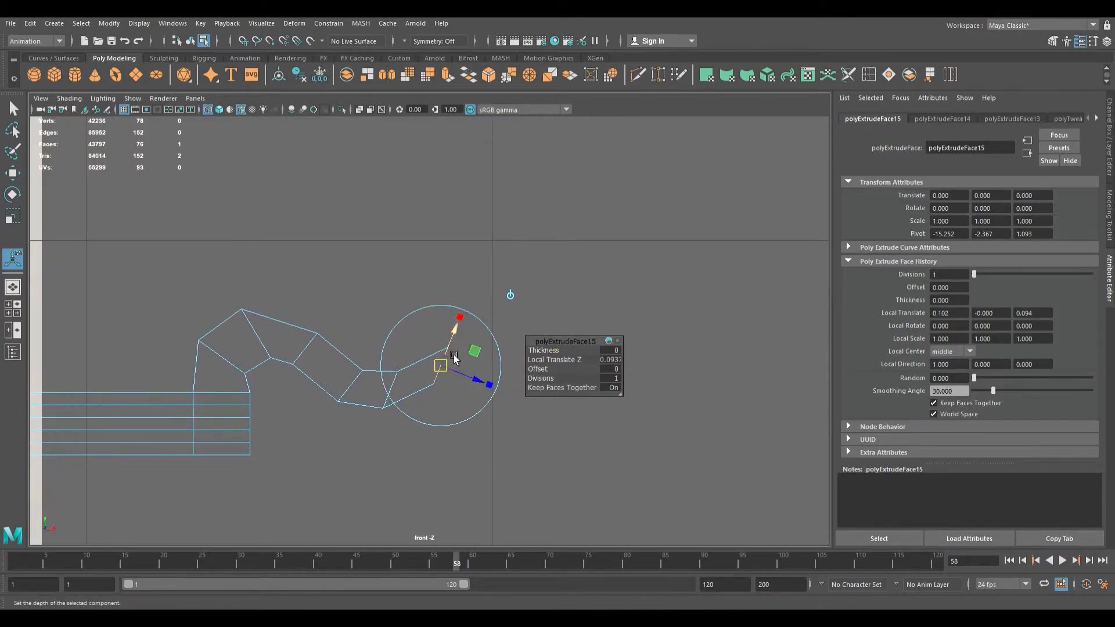
# Scale down the headstock's end face into a tapered tip and nudge it into position.
pyautogui.press('r')
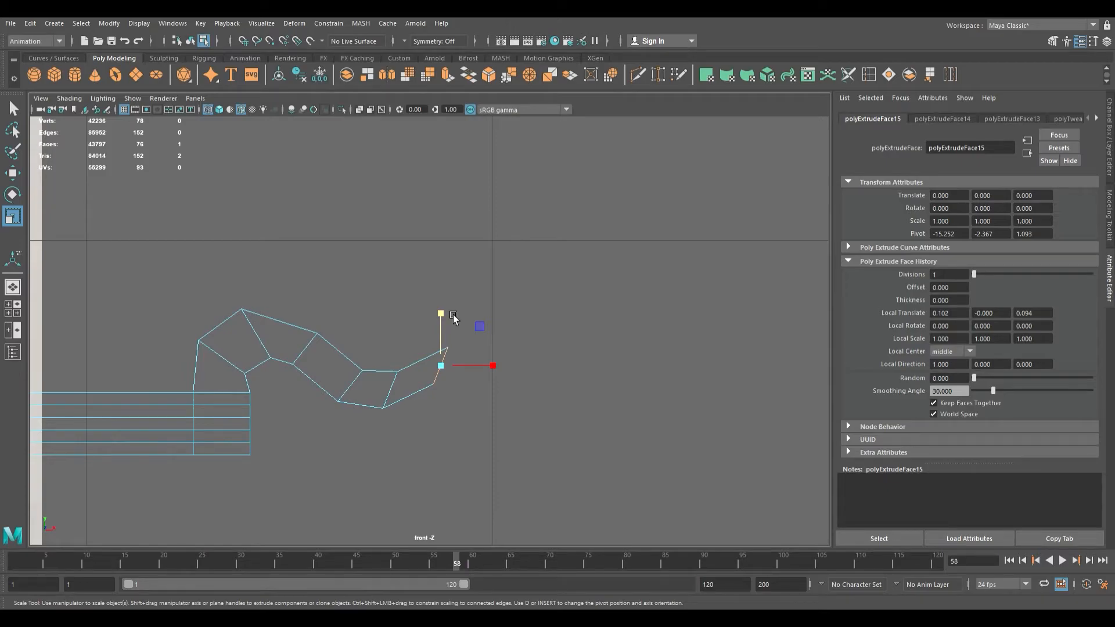
pyautogui.moveTo(441, 366); pyautogui.dragTo(440, 378)
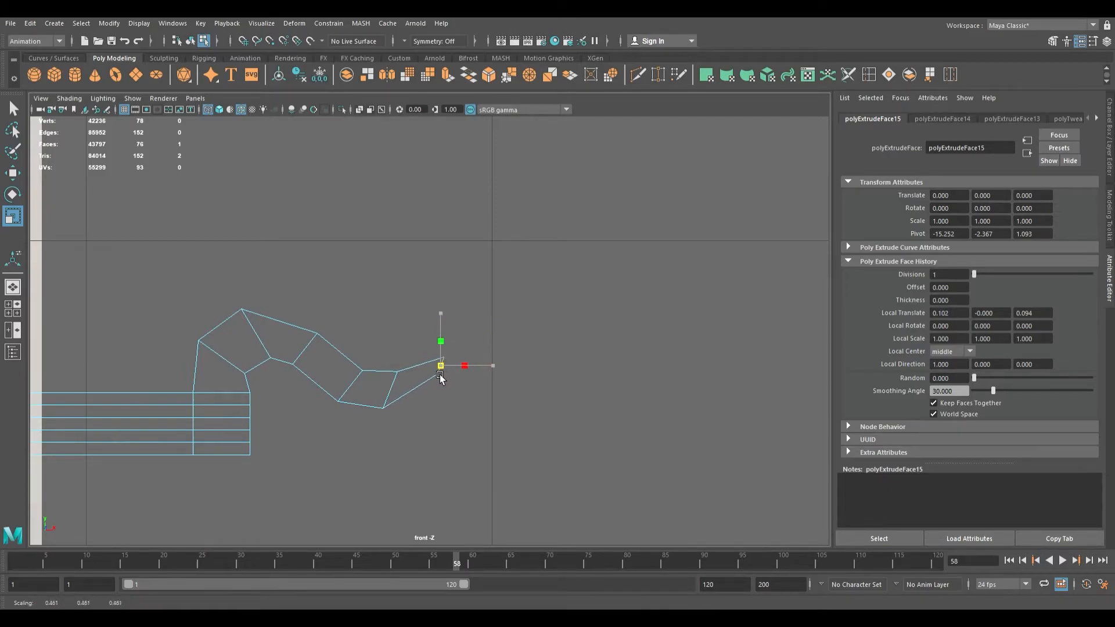
pyautogui.press('w')
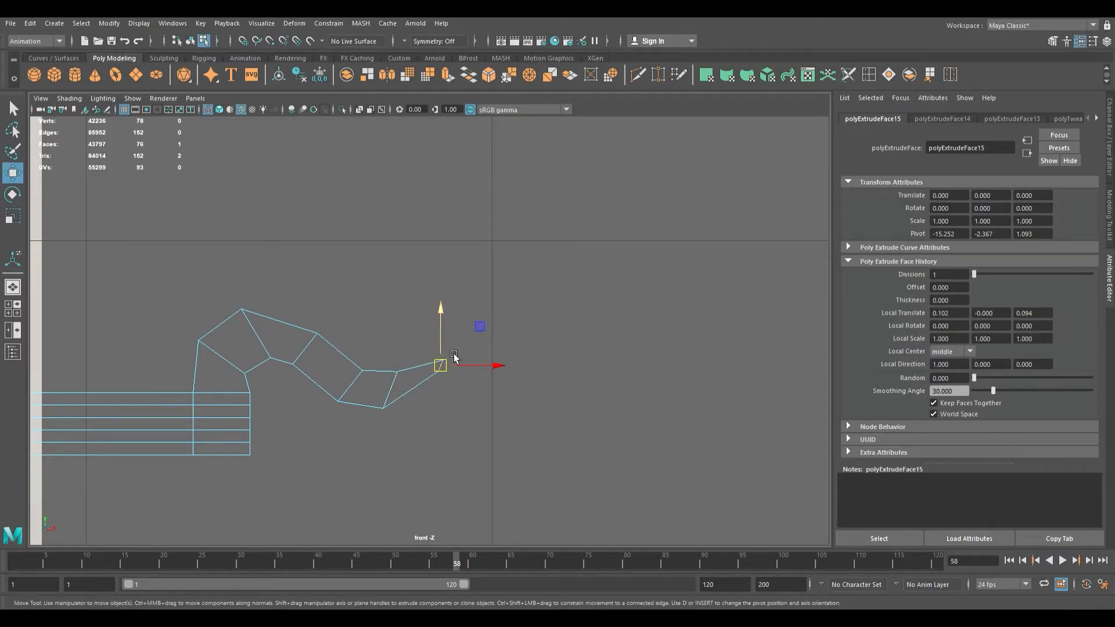
pyautogui.moveTo(451, 368); pyautogui.dragTo(445, 369)
# Return to the perspective view and put the finished neck back in object mode.
pyautogui.press('space')
pyautogui.press('space')
pyautogui.keyDown('alt'); pyautogui.moveTo(504, 295); pyautogui.dragTo(451, 296); pyautogui.keyUp('alt')
pyautogui.scroll(-10, 375, 299)
pyautogui.press('F9')
pyautogui.keyDown('alt'); pyautogui.moveTo(375, 300); pyautogui.dragTo(732, 396); pyautogui.keyUp('alt')
pyautogui.press('F8')
pyautogui.scroll(-8, 410, 291)
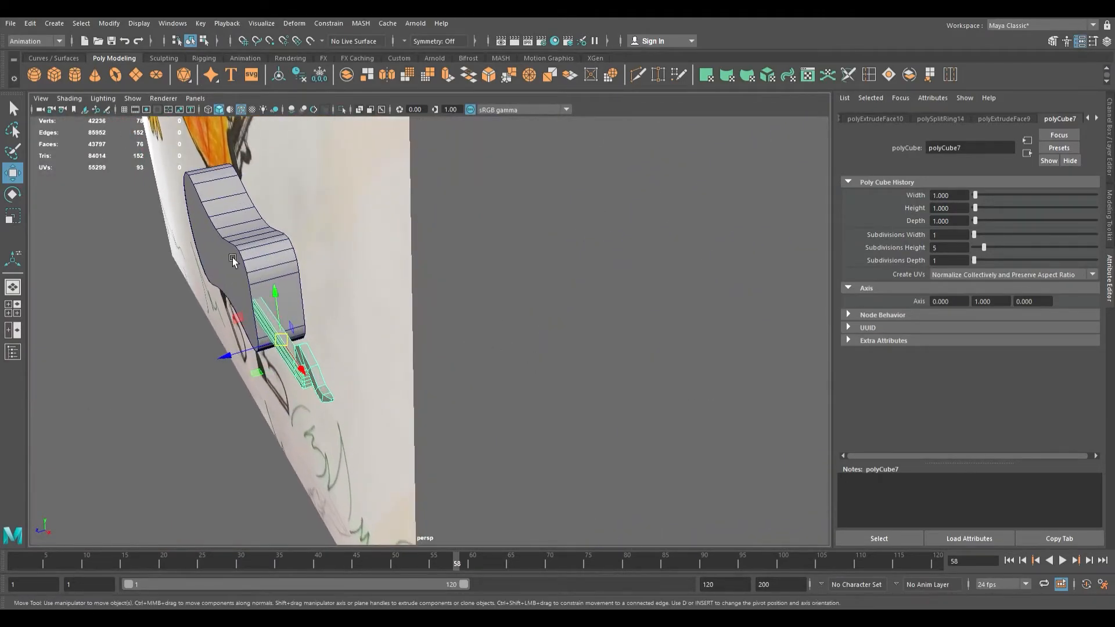
# Select the guitar body and scale it thinner in depth.
pyautogui.click(233, 259)
pyautogui.press('e')
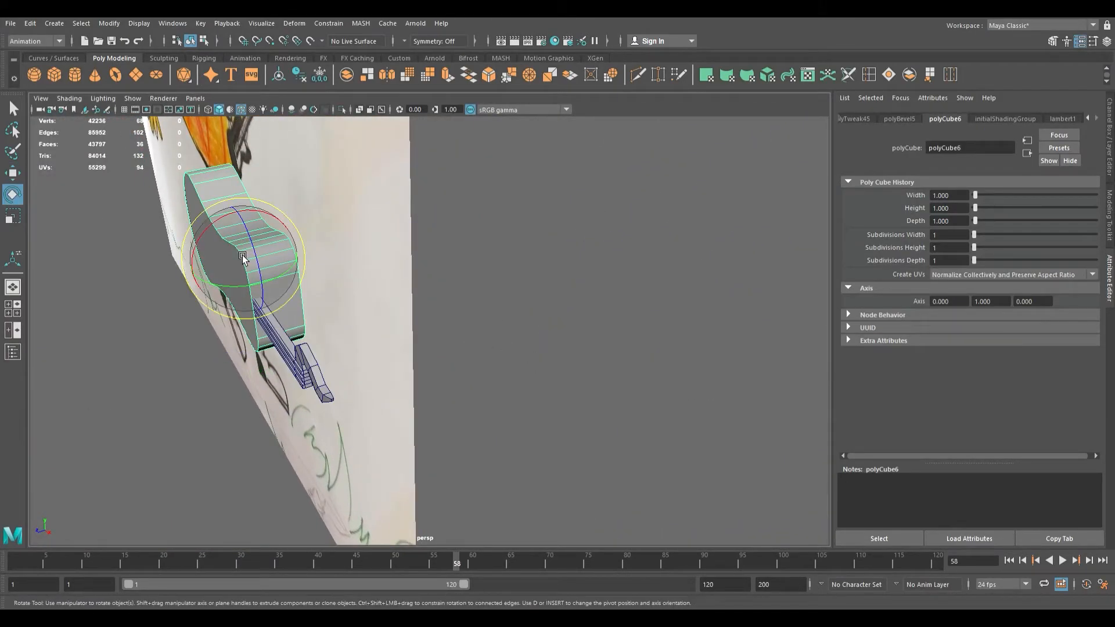
pyautogui.press('r')
pyautogui.moveTo(215, 277); pyautogui.dragTo(456, 304)
pyautogui.press('w')
pyautogui.scroll(-4, 227, 292)
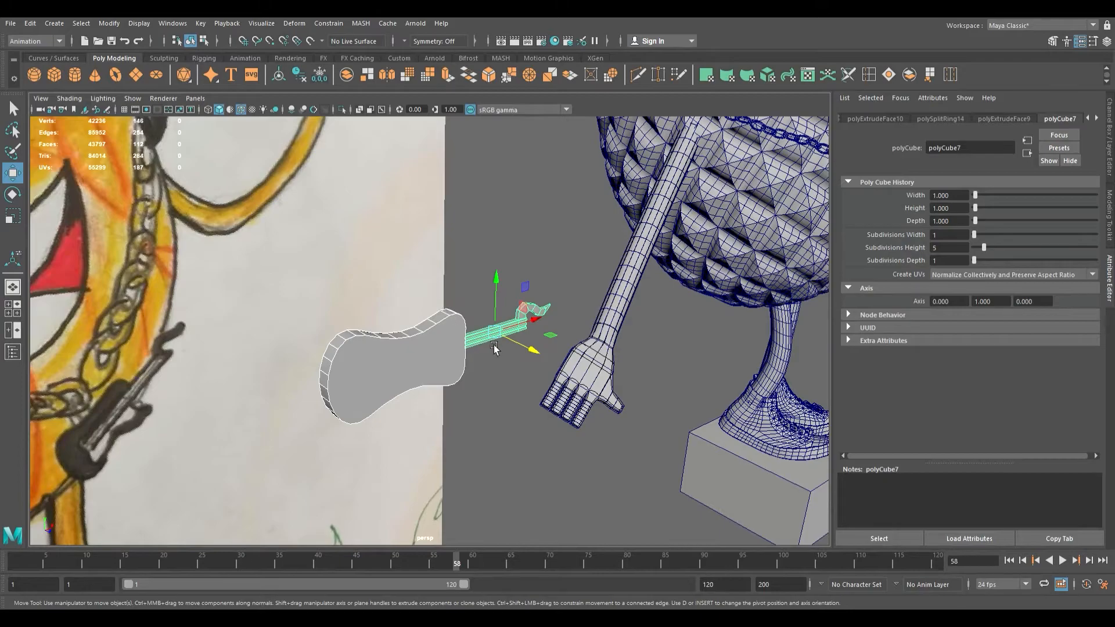
# Select the vertices at the neck's inner end and pull them along the neck across the guitar body.
pyautogui.keyDown('alt'); pyautogui.moveTo(519, 365); pyautogui.dragTo(478, 377); pyautogui.keyUp('alt')
pyautogui.keyDown('alt'); pyautogui.moveTo(489, 303); pyautogui.dragTo(398, 336); pyautogui.keyUp('alt')
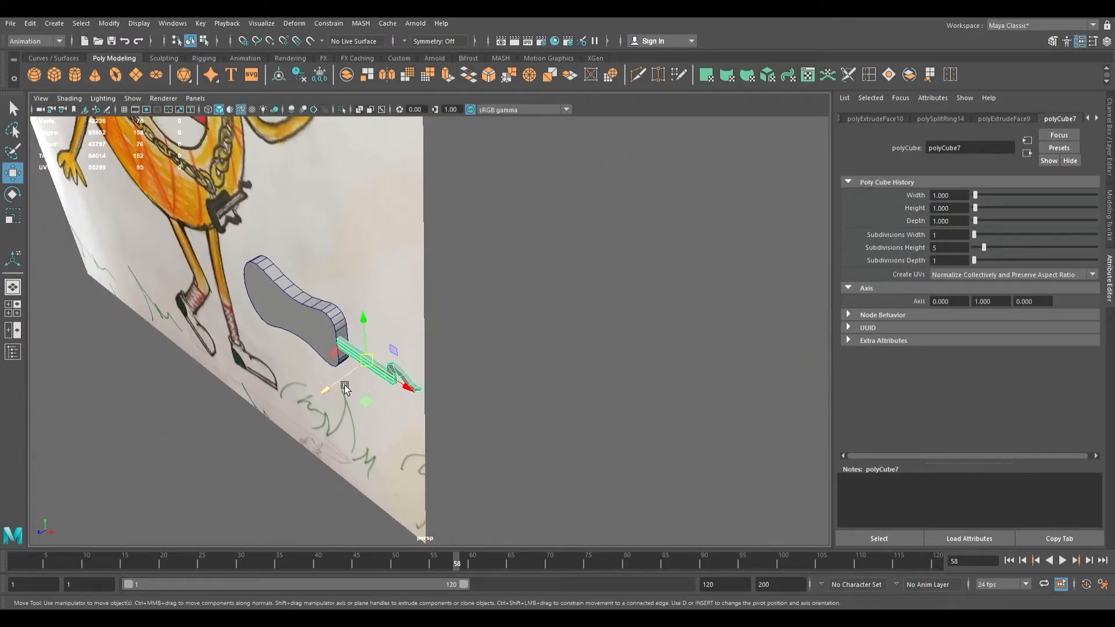
pyautogui.keyDown('alt'); pyautogui.moveTo(332, 389); pyautogui.dragTo(441, 404); pyautogui.keyUp('alt')
pyautogui.keyDown('alt'); pyautogui.moveTo(523, 419); pyautogui.dragTo(634, 393, button='right'); pyautogui.keyUp('alt')
pyautogui.keyDown('alt'); pyautogui.moveTo(541, 419); pyautogui.dragTo(521, 328, button='middle'); pyautogui.keyUp('alt')
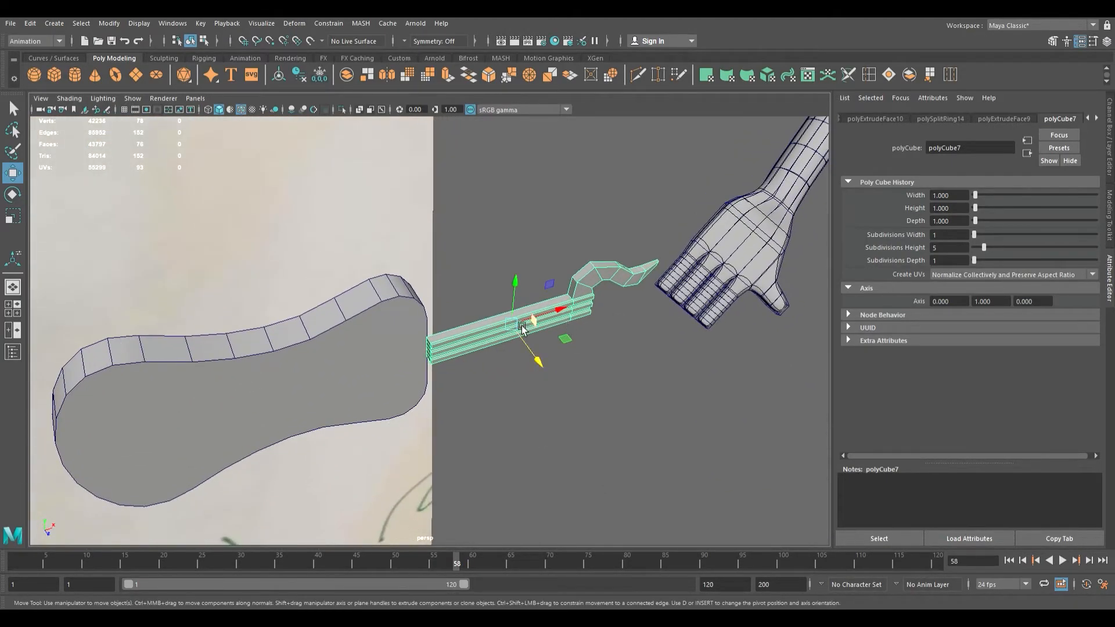
pyautogui.press('F9')
pyautogui.moveTo(462, 419); pyautogui.dragTo(400, 324)
pyautogui.moveTo(483, 342); pyautogui.dragTo(194, 403)
# Fine-tune the stretched neck end so it stops short of the guitar body's wide end.
pyautogui.moveTo(279, 406)
pyautogui.keyDown('alt'); pyautogui.mouseDown()
pyautogui.moveTo(274, 365)
pyautogui.moveTo(251, 354)
pyautogui.mouseUp(); pyautogui.keyUp('alt')
pyautogui.keyDown('alt'); pyautogui.moveTo(251, 355); pyautogui.dragTo(186, 343, button='right'); pyautogui.keyUp('alt')
pyautogui.keyDown('alt'); pyautogui.moveTo(294, 338); pyautogui.dragTo(251, 325); pyautogui.keyUp('alt')
pyautogui.keyDown('alt'); pyautogui.moveTo(250, 325); pyautogui.dragTo(613, 360, button='right'); pyautogui.keyUp('alt')
pyautogui.keyDown('alt'); pyautogui.moveTo(613, 360); pyautogui.dragTo(541, 358, button='middle'); pyautogui.keyUp('alt')
pyautogui.moveTo(455, 320); pyautogui.dragTo(469, 324)
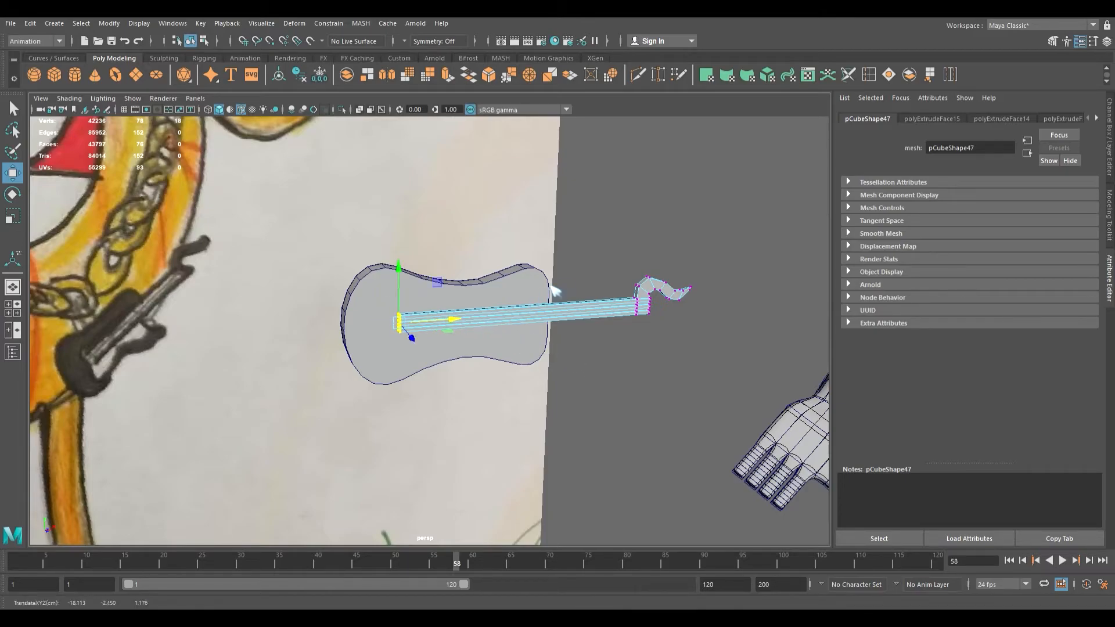
# Return to object mode, select the guitar body together with the neck, and combine them into one mesh.
pyautogui.moveTo(552, 284); pyautogui.dragTo(577, 264, button='right')
pyautogui.moveTo(613, 389); pyautogui.dragTo(504, 303)
pyautogui.keyDown('alt'); pyautogui.moveTo(600, 362); pyautogui.dragTo(434, 367); pyautogui.keyUp('alt')
pyautogui.keyDown('alt'); pyautogui.moveTo(200, 326); pyautogui.dragTo(405, 332); pyautogui.keyUp('alt')
pyautogui.scroll(7, 596, 365)
pyautogui.moveTo(557, 366)
pyautogui.keyDown('alt'); pyautogui.mouseDown()
pyautogui.moveTo(617, 366)
pyautogui.moveTo(557, 356)
pyautogui.mouseUp(); pyautogui.keyUp('alt')
pyautogui.keyDown('alt'); pyautogui.moveTo(557, 356); pyautogui.dragTo(264, 308, button='right'); pyautogui.keyUp('alt')
pyautogui.moveTo(263, 307)
pyautogui.keyDown('alt'); pyautogui.mouseDown()
pyautogui.moveTo(406, 299)
pyautogui.moveTo(390, 295)
pyautogui.mouseUp(); pyautogui.keyUp('alt')
pyautogui.click(354, 77)
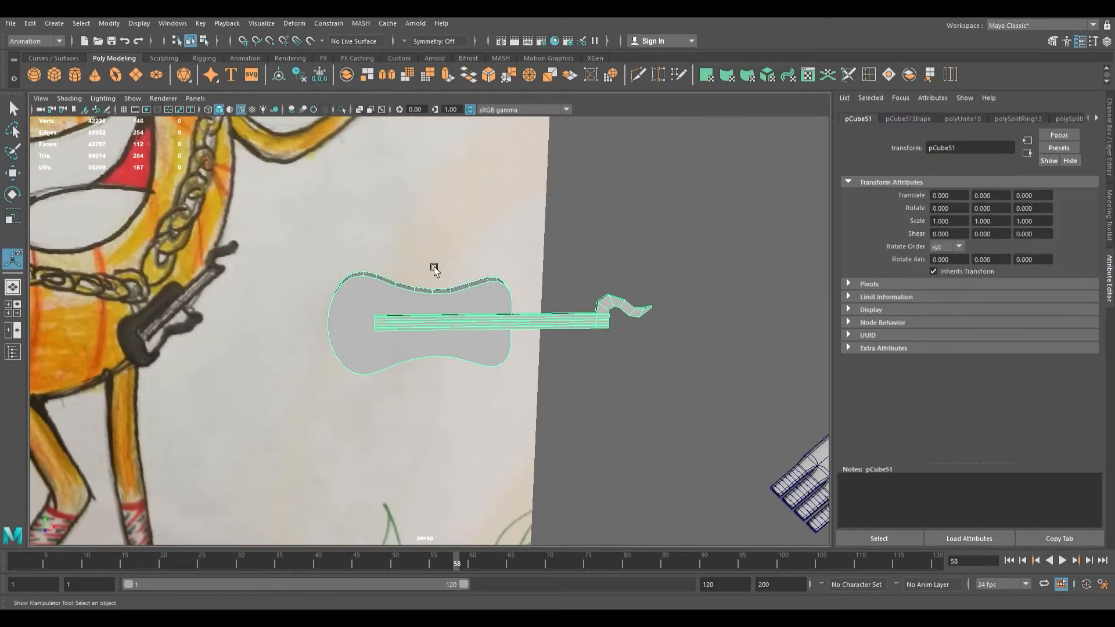
pyautogui.scroll(-5, 552, 331)
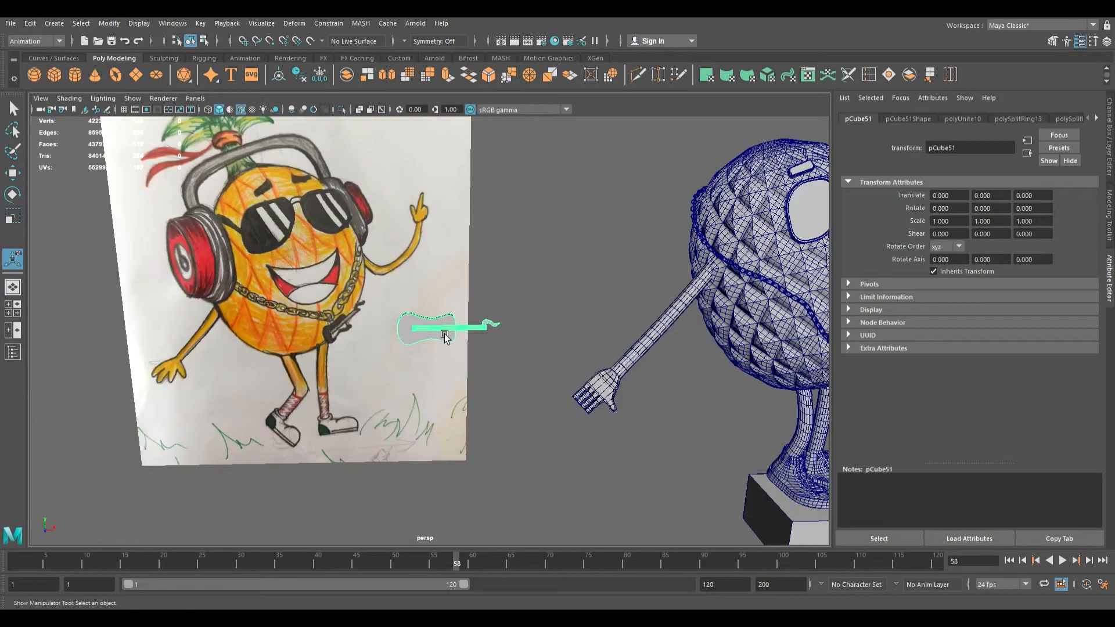